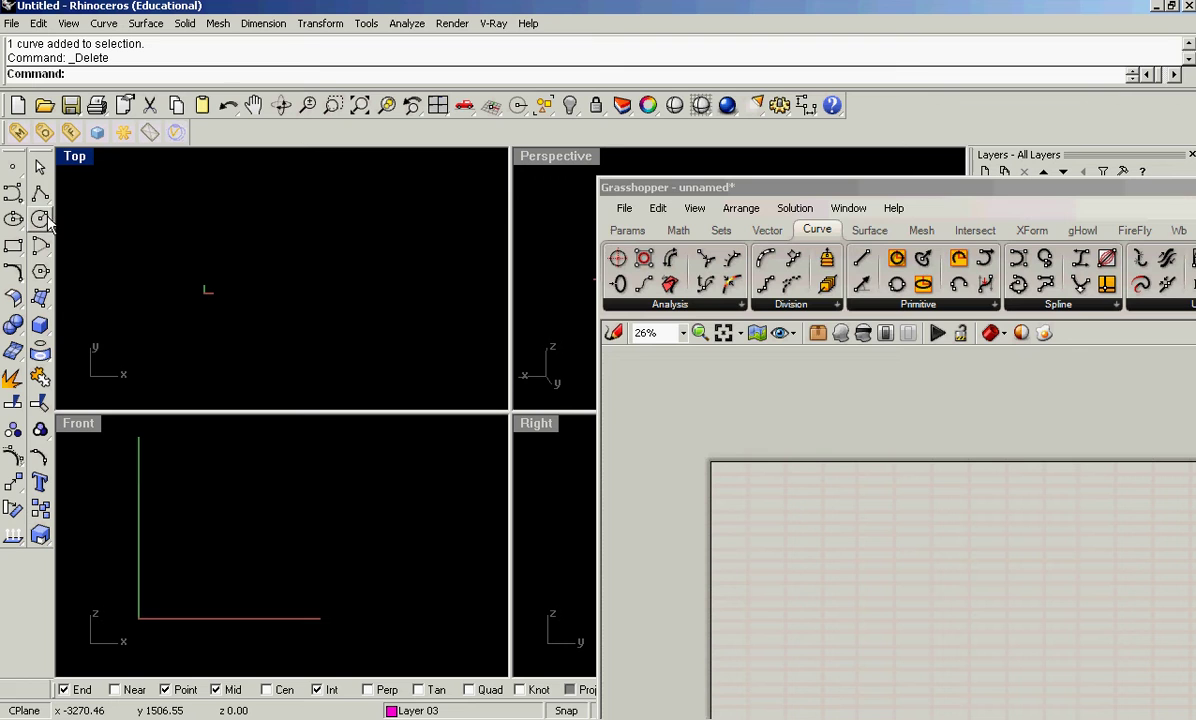
Draw a three-point degree-3 curve in the Top view.
click(18, 190)
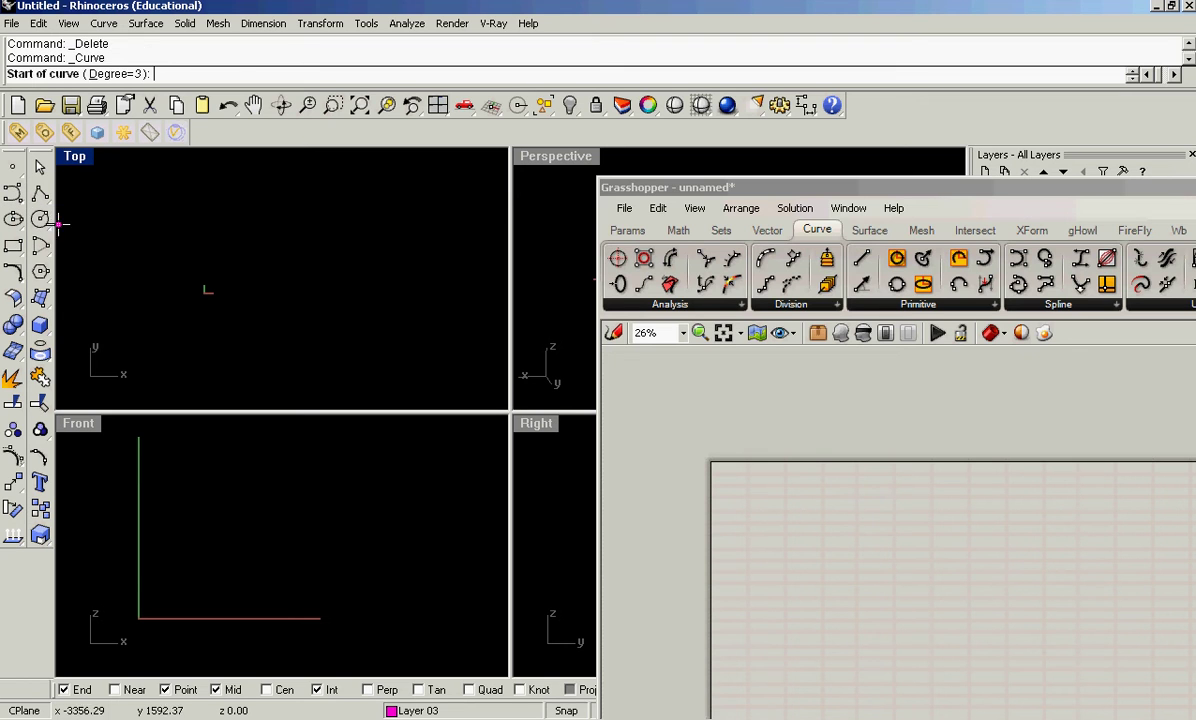
click(157, 282)
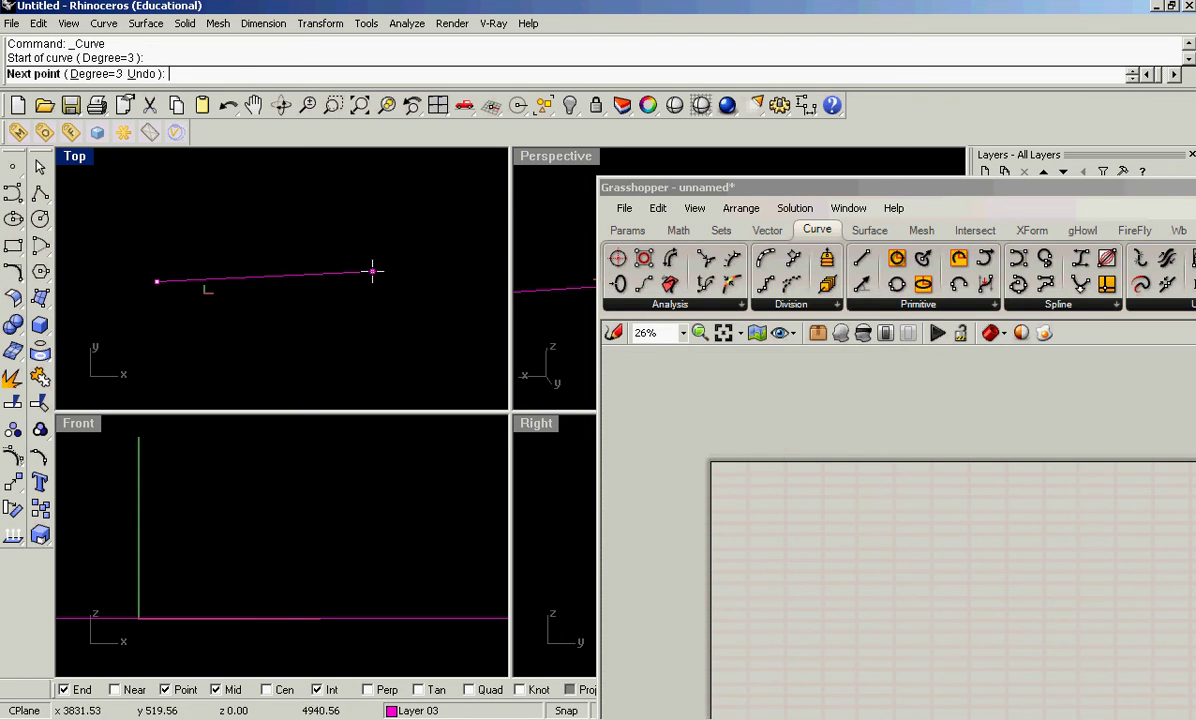
scroll(191, 280, up, 5)
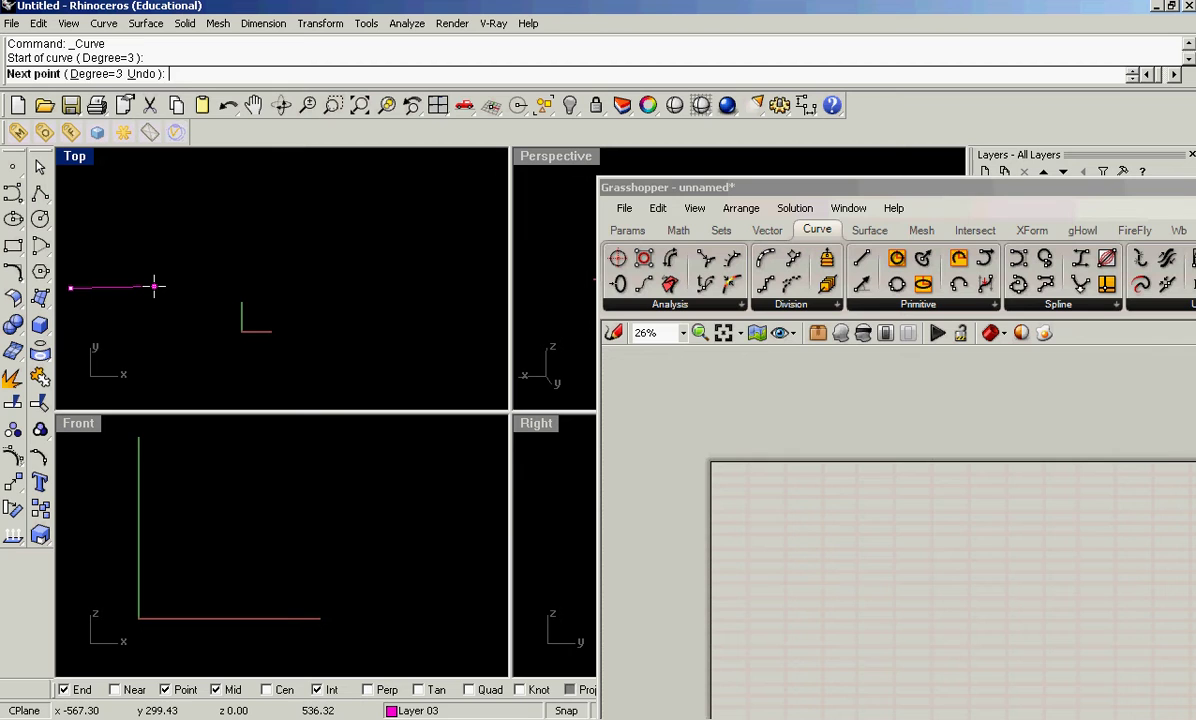
click(154, 288)
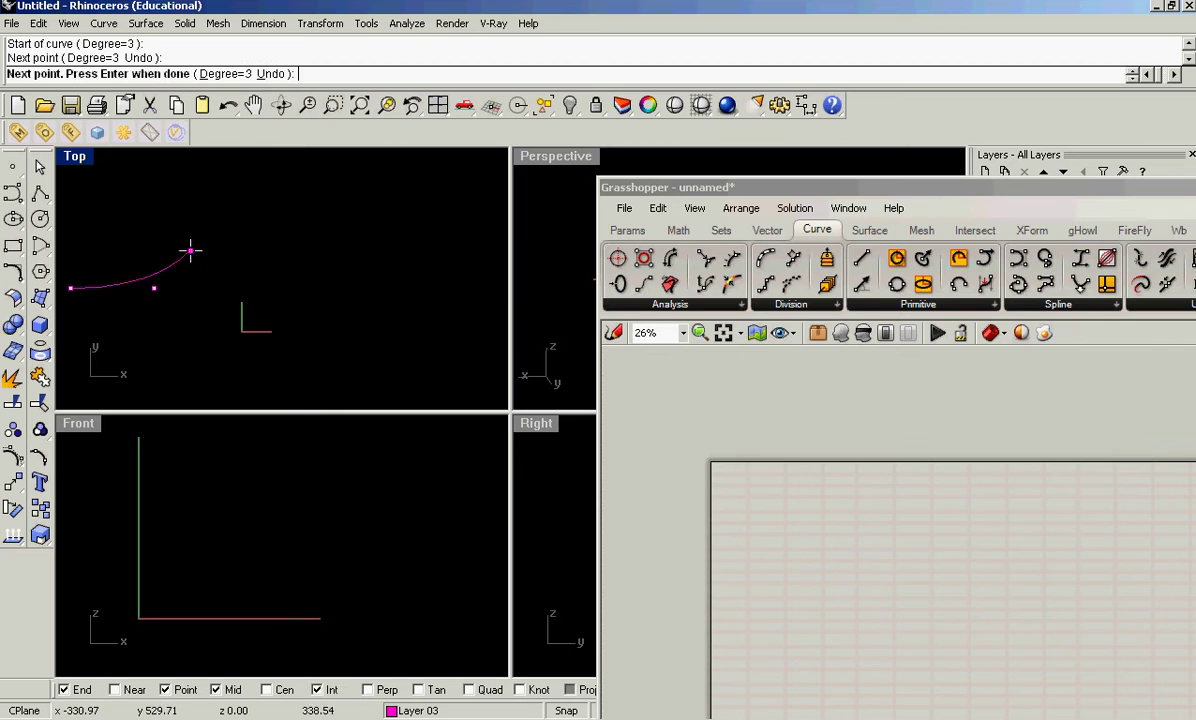
click(230, 294)
key(Return)
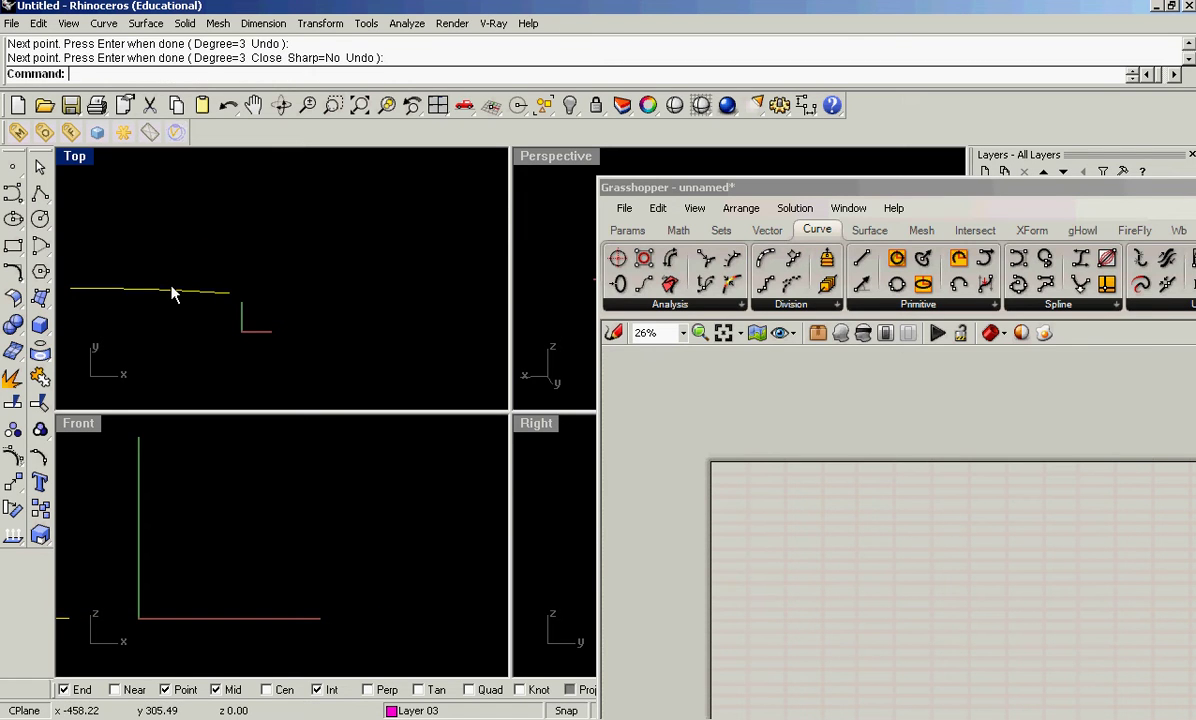
Move the curve's middle control point up to form an arch.
key(F10)
click(154, 288)
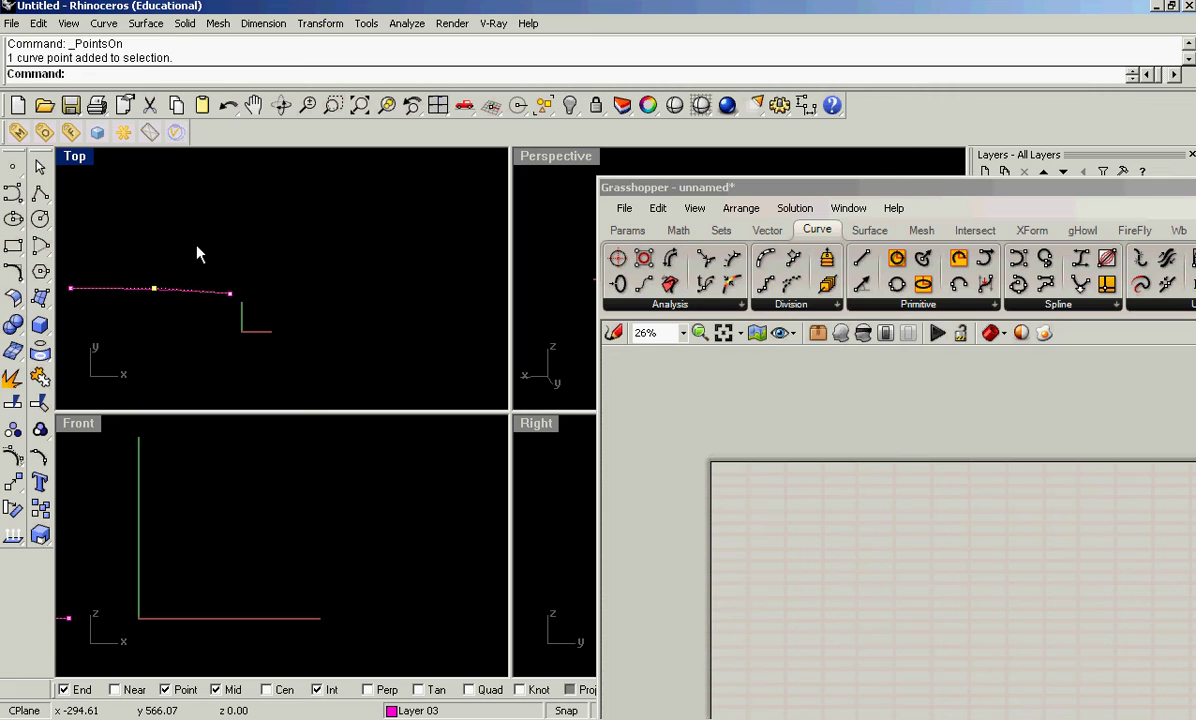
click(197, 254)
click(182, 220)
right_drag(190, 315, 414, 294)
scroll(347, 287, up, 2)
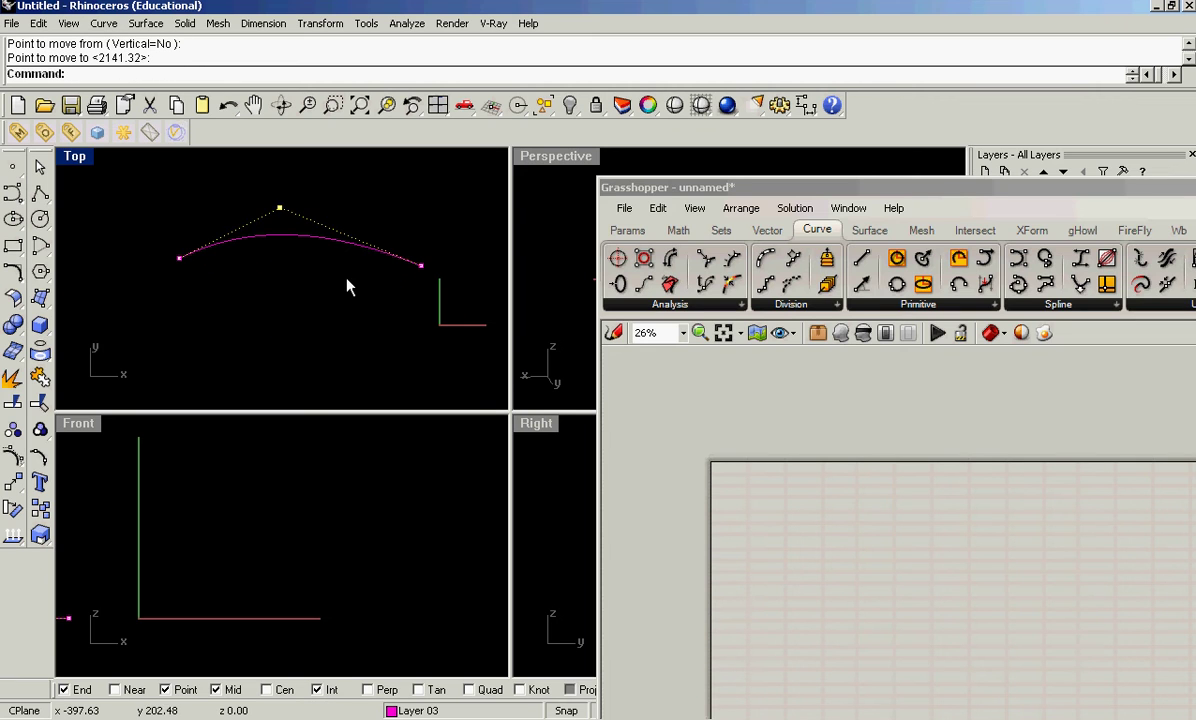
key(Escape)
Measure the arch's end-to-end span with Distance: 1027.45 inches.
text(dis)
key(Return)
click(179, 258)
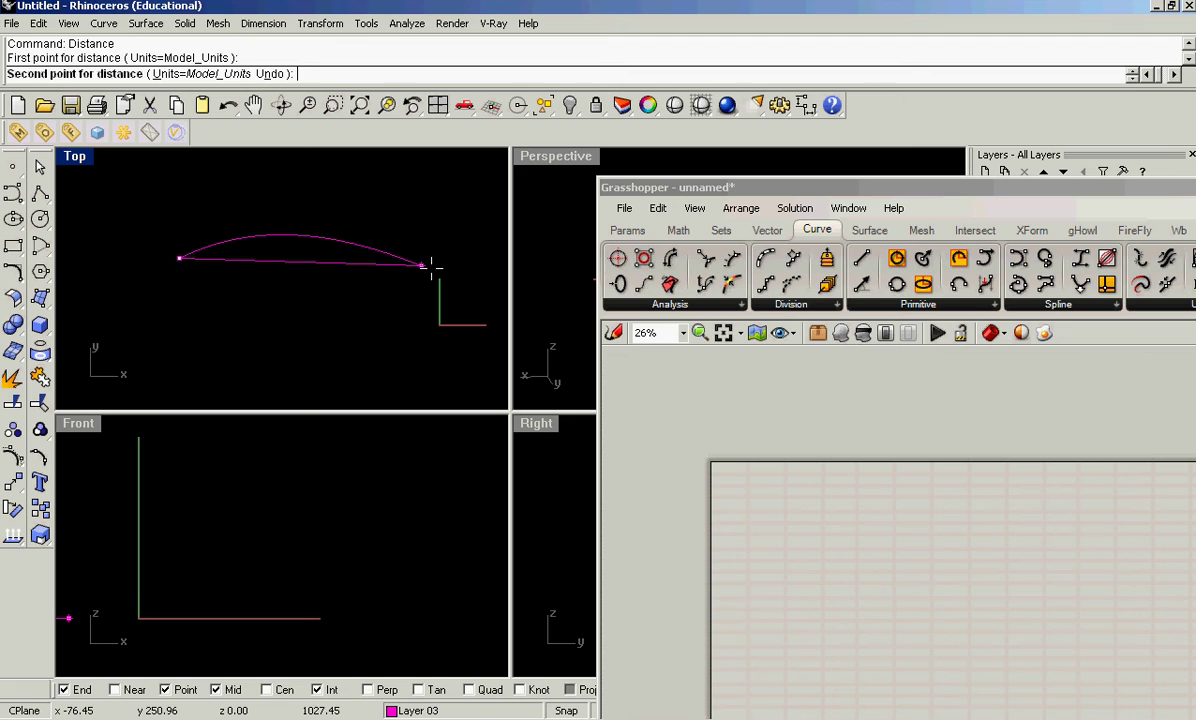
click(432, 266)
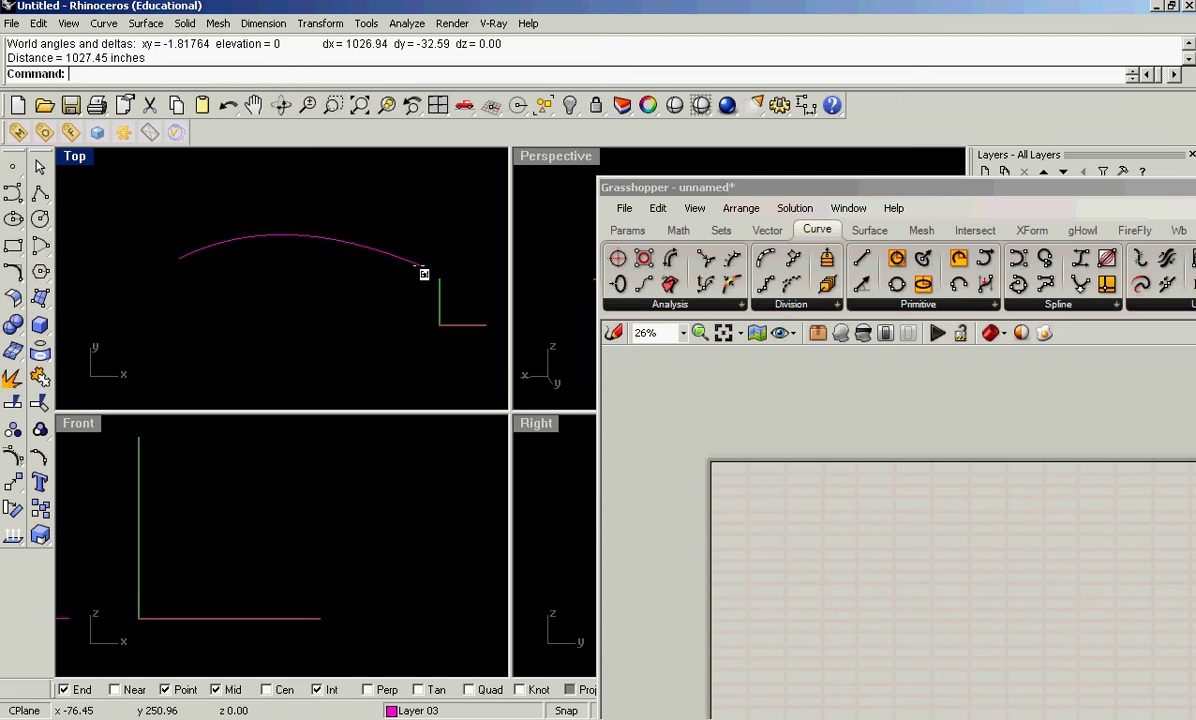
Scale a copy of the arc by a factor of 0.25.
click(255, 240)
text(scale)
key(Return)
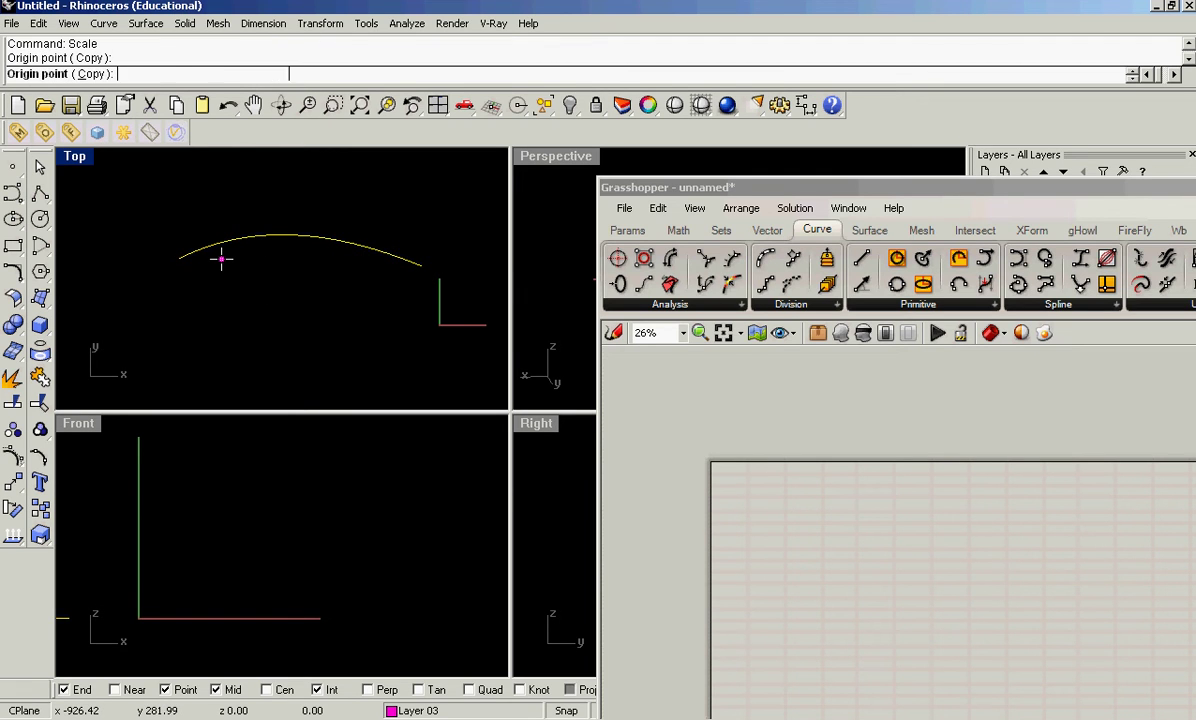
click(222, 259)
text(.25)
key(Return)
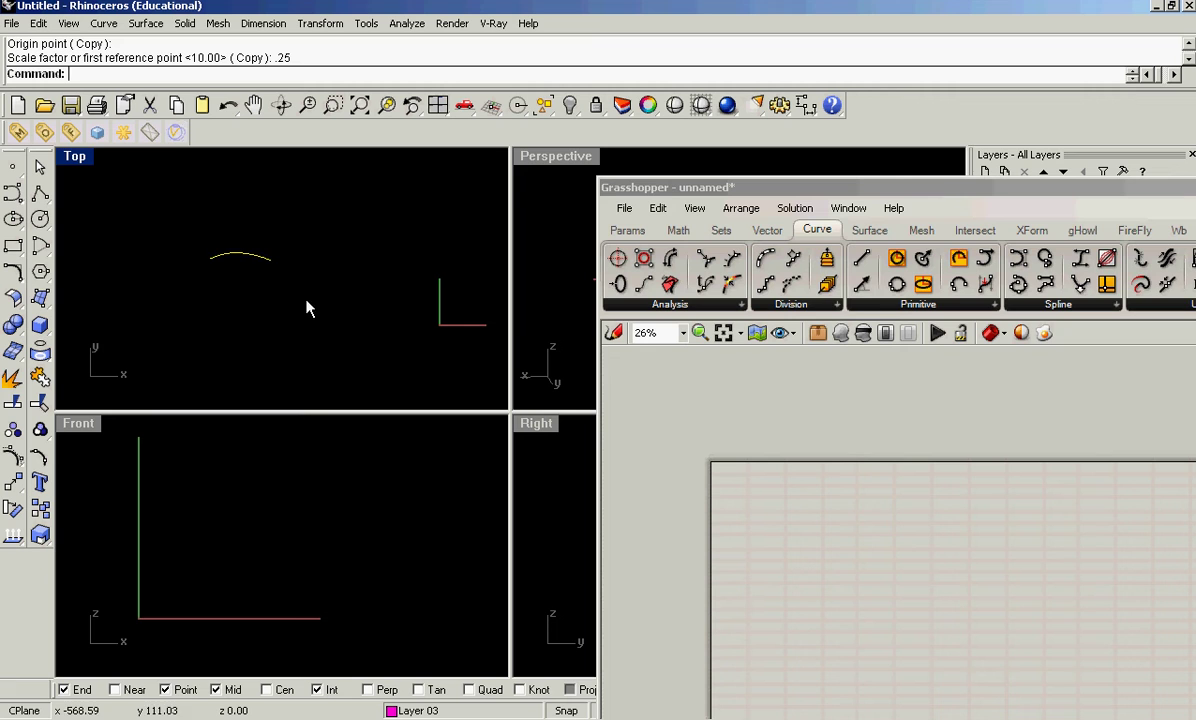
Add a Curve parameter to the canvas and rename it bottomCourseCrv.
click(278, 308)
click(626, 230)
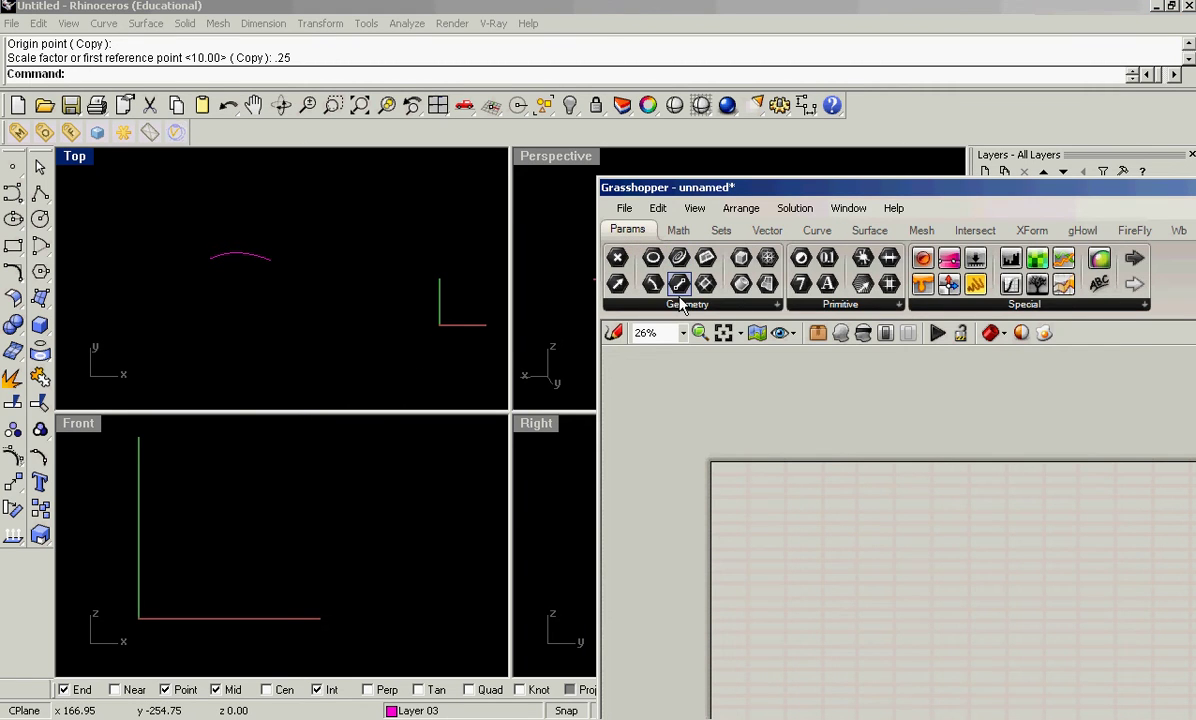
drag(679, 288, 809, 517)
scroll(826, 530, up, 5)
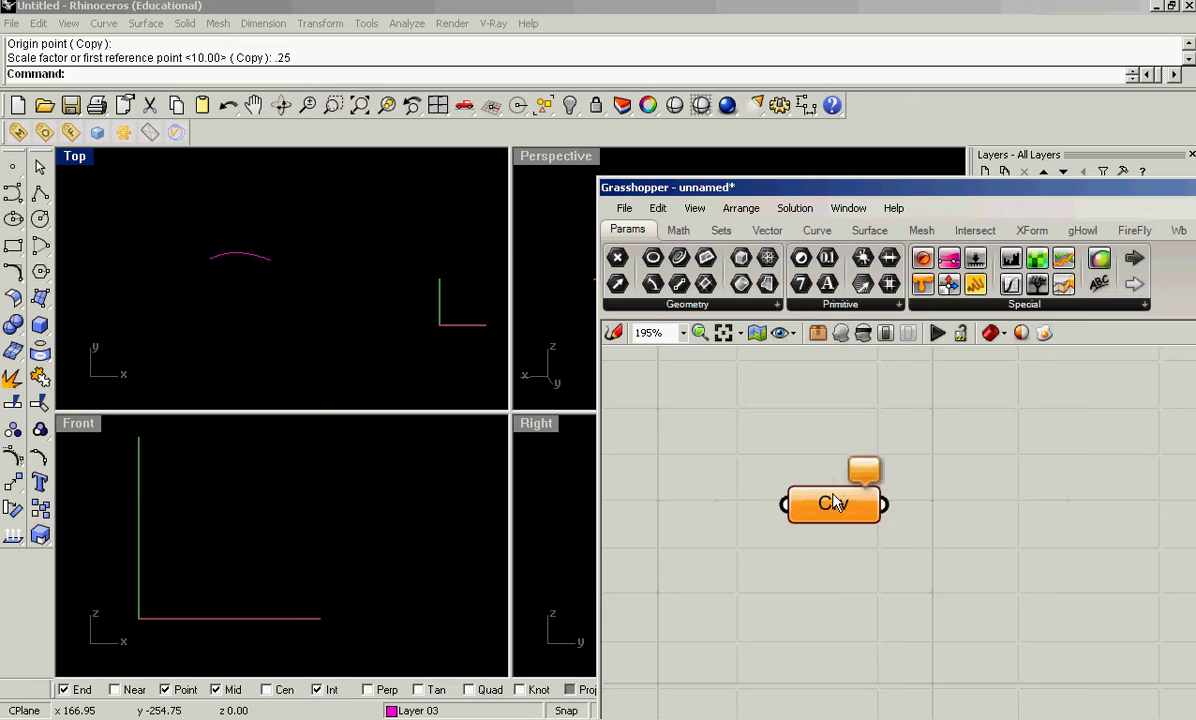
right_click(820, 503)
double_click(890, 276)
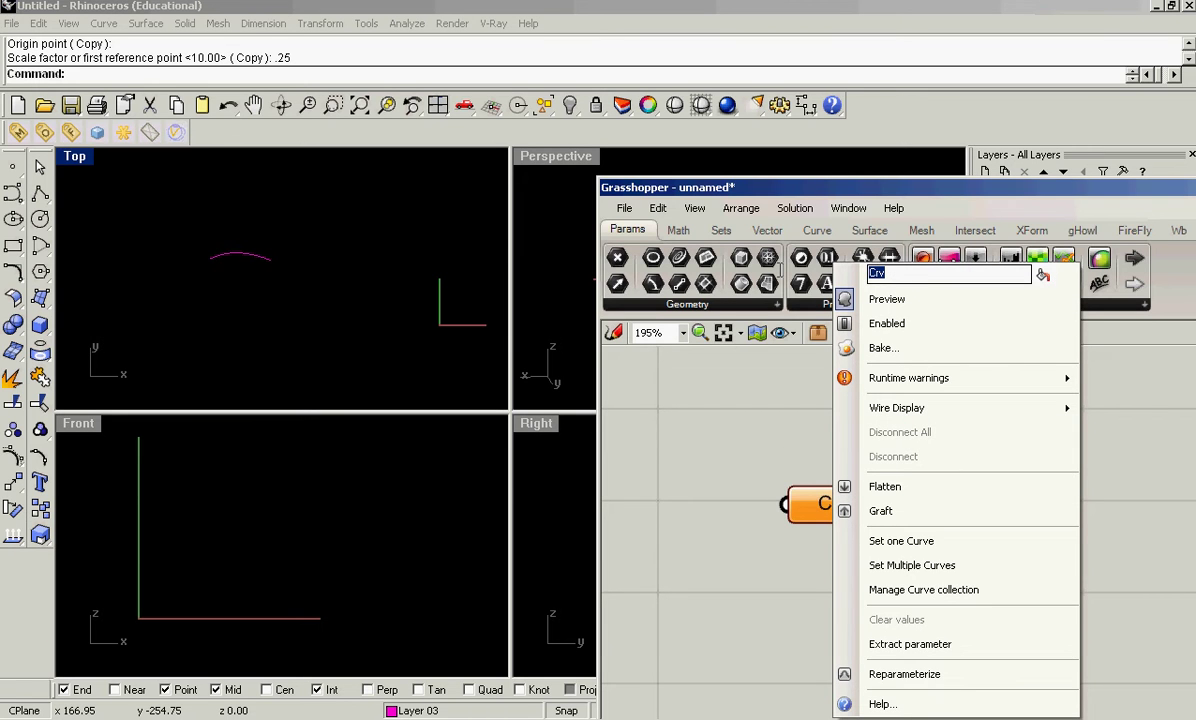
text(bottomCour)
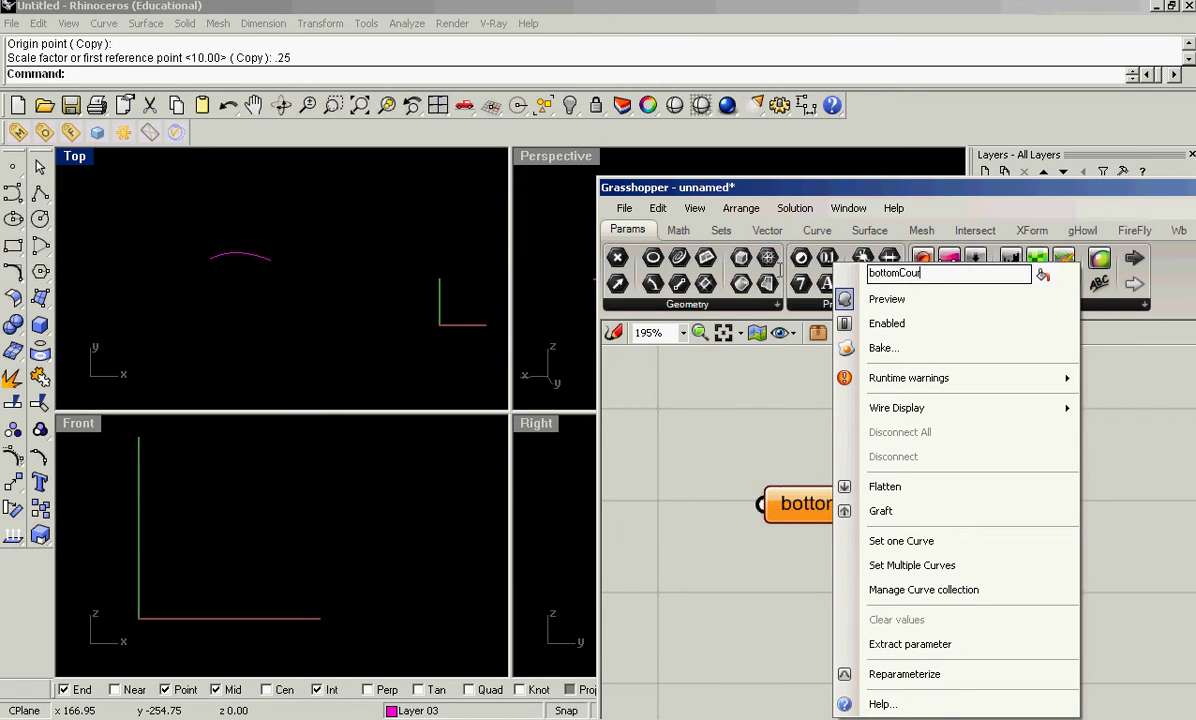
text(seCrv)
key(Return)
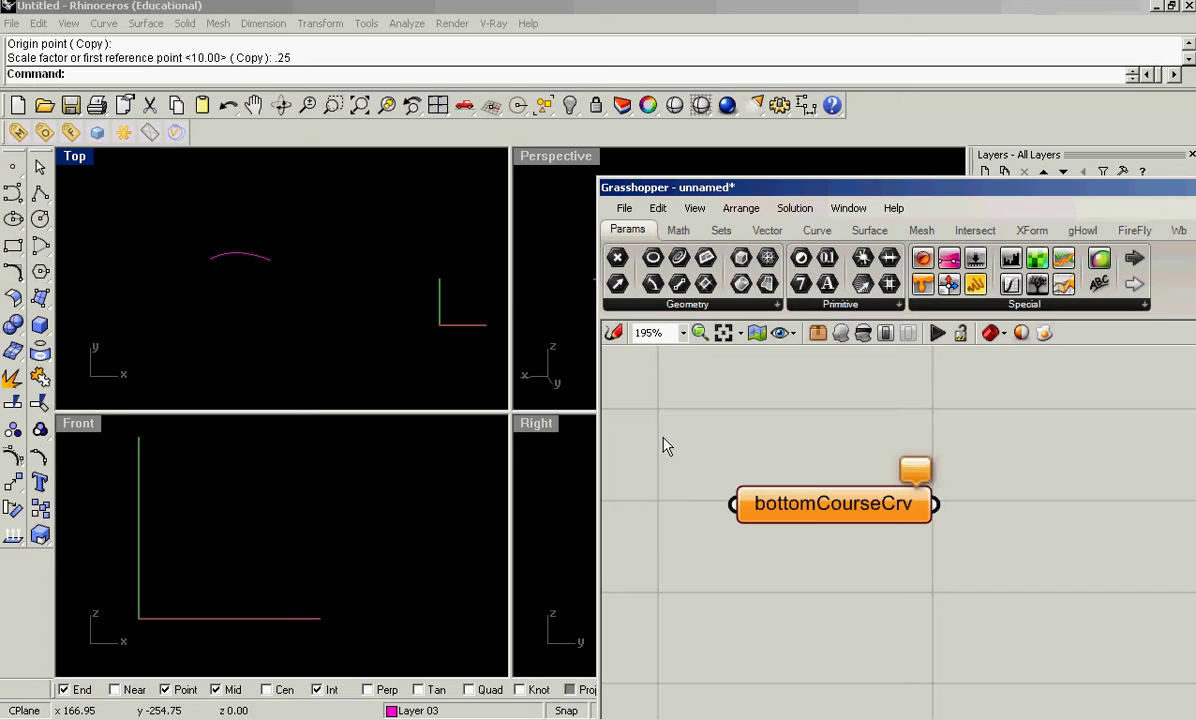
Set bottomCourseCrv to reference the arched curve picked in the Top view.
click(801, 512)
right_click(801, 512)
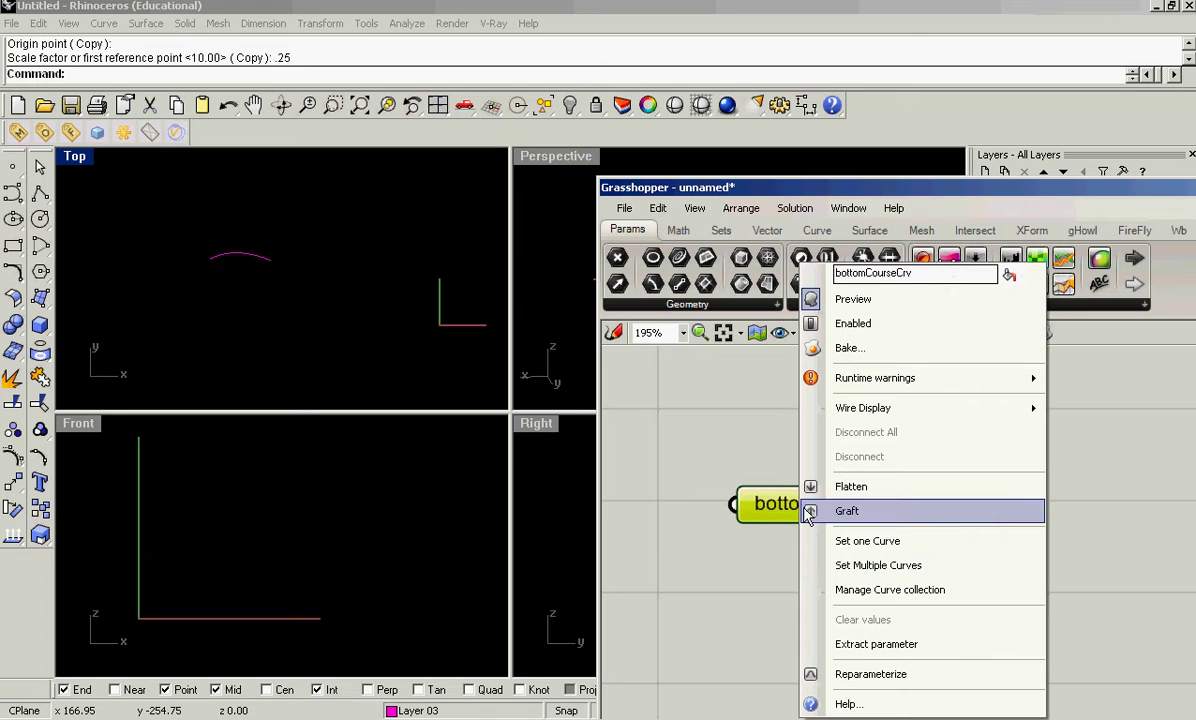
click(888, 553)
click(248, 259)
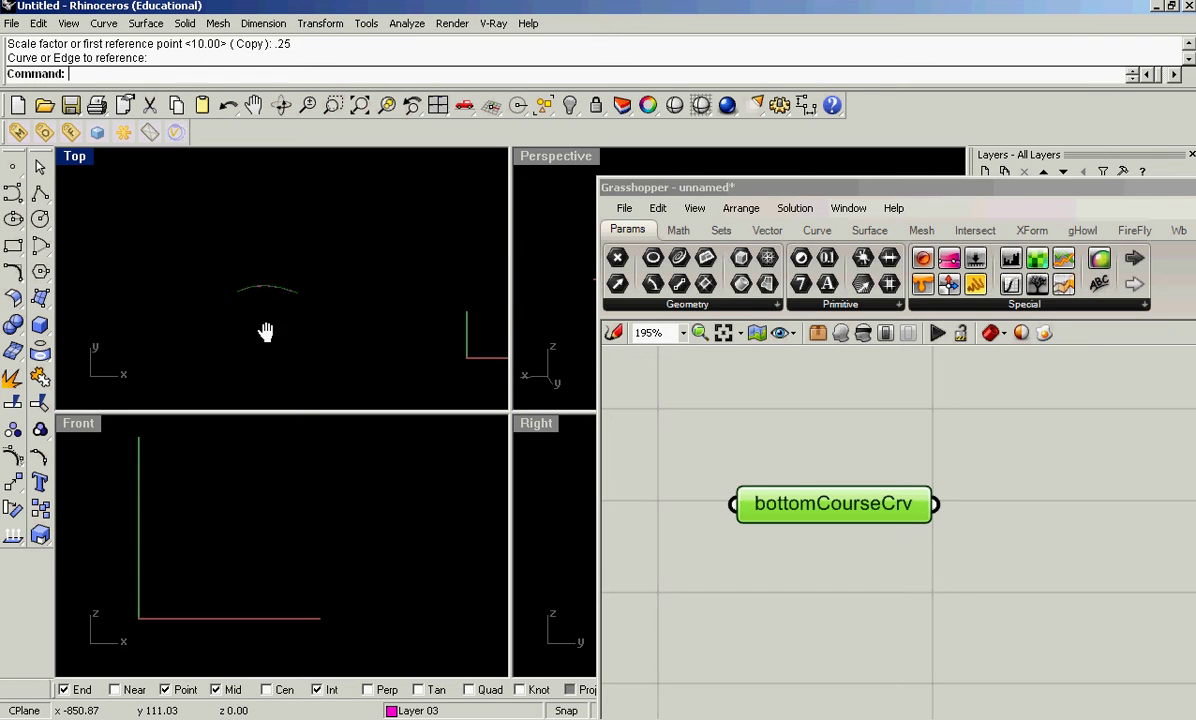
scroll(237, 234, up, 2)
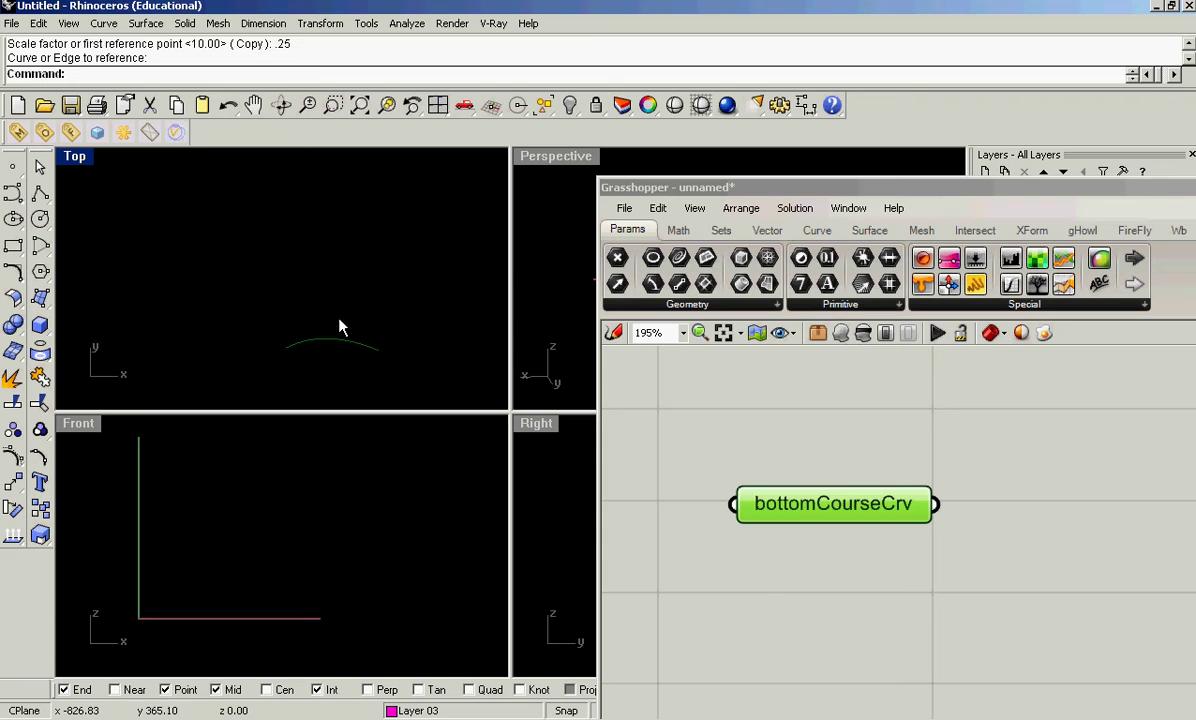
click(769, 582)
scroll(294, 288, up, 4)
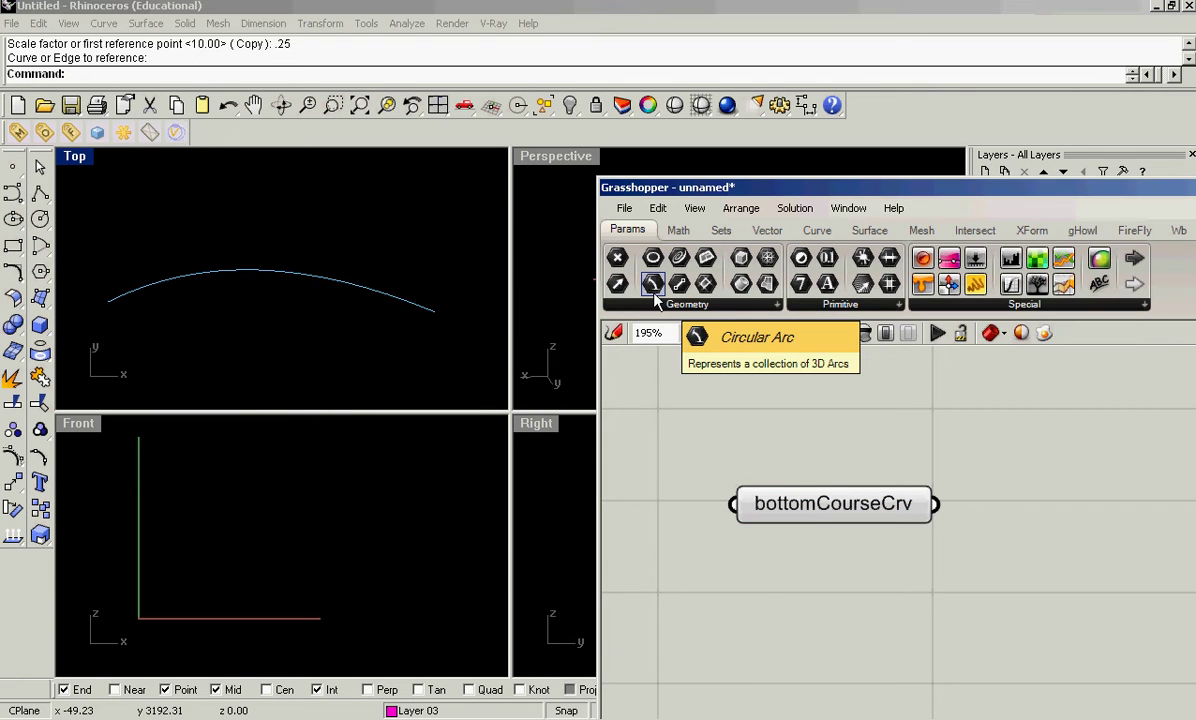
Add two number parameters named brickLength and brickHeight.
drag(655, 300, 772, 592)
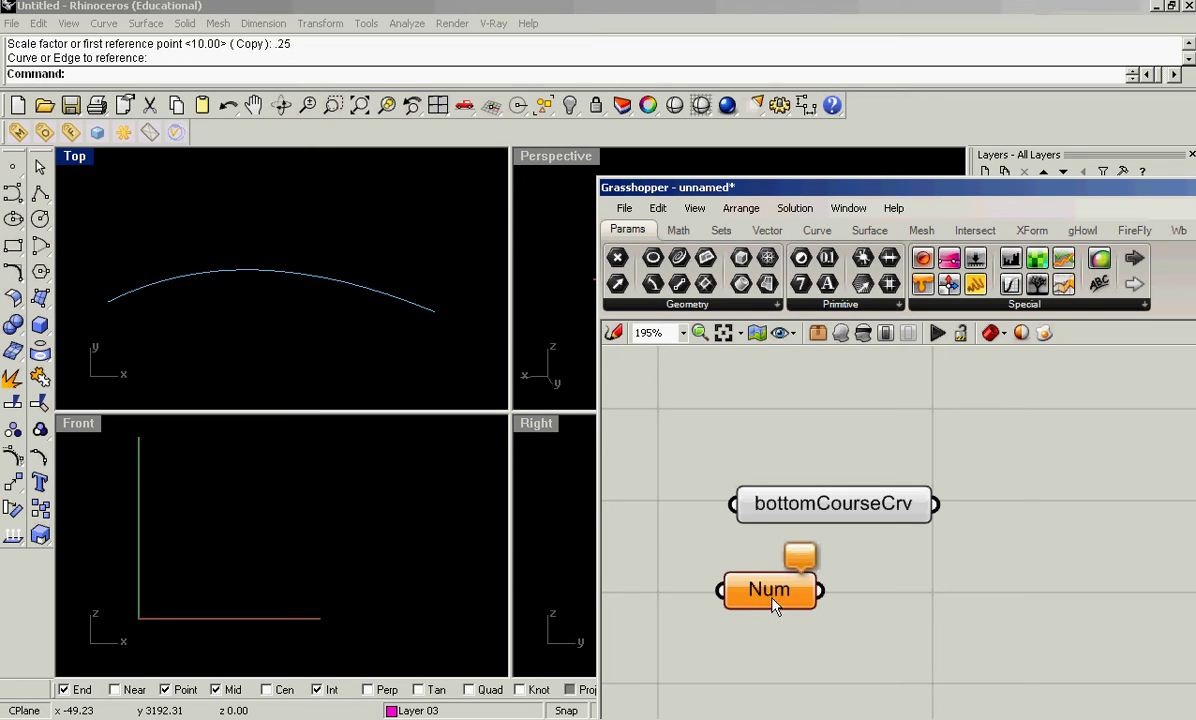
right_click(777, 598)
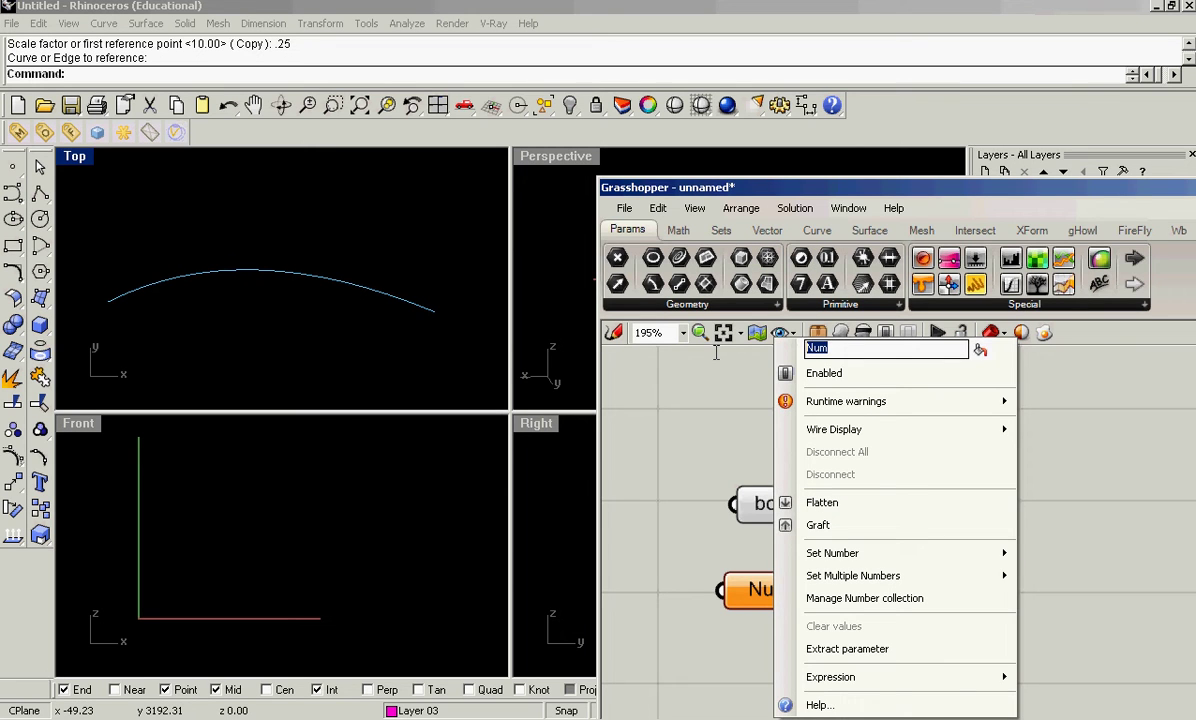
text(brickLength)
key(Return)
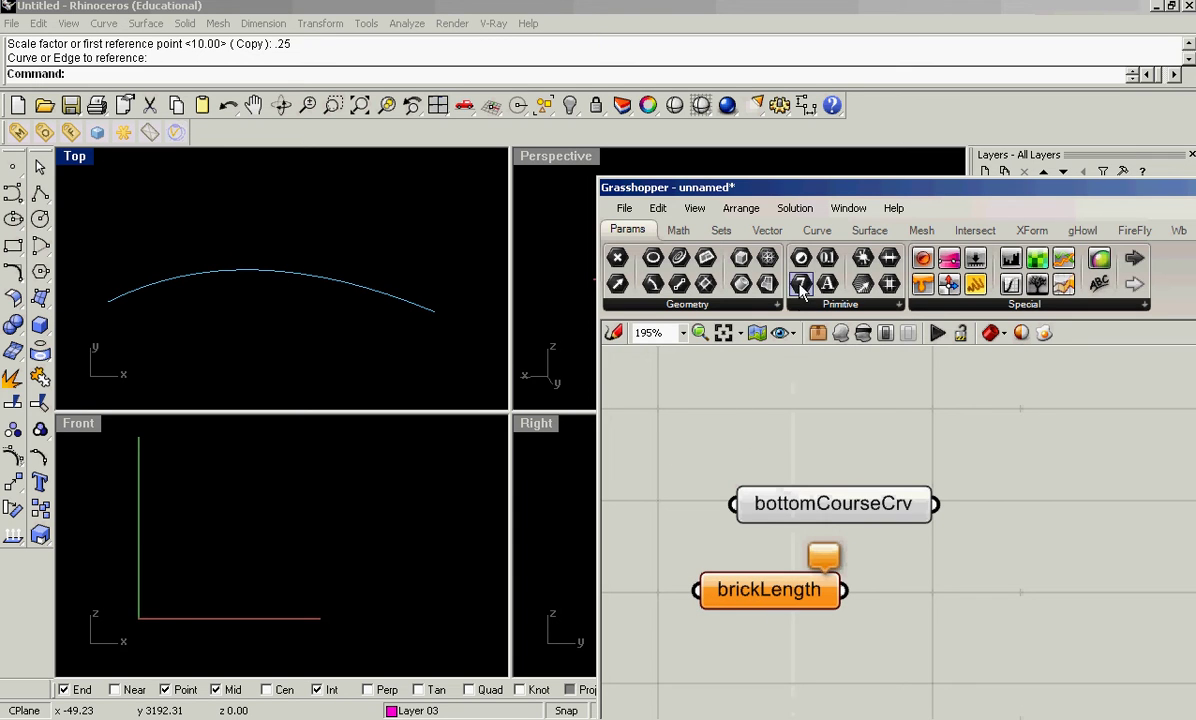
drag(826, 262, 740, 649)
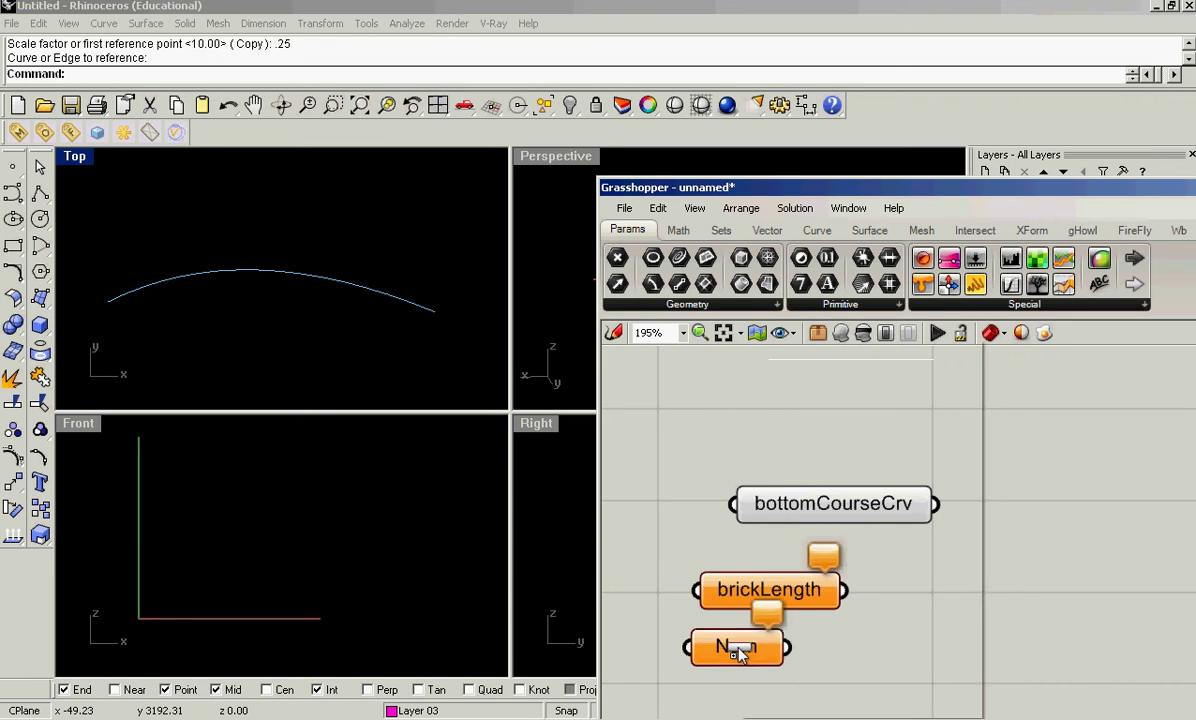
right_click(740, 648)
text(brick)
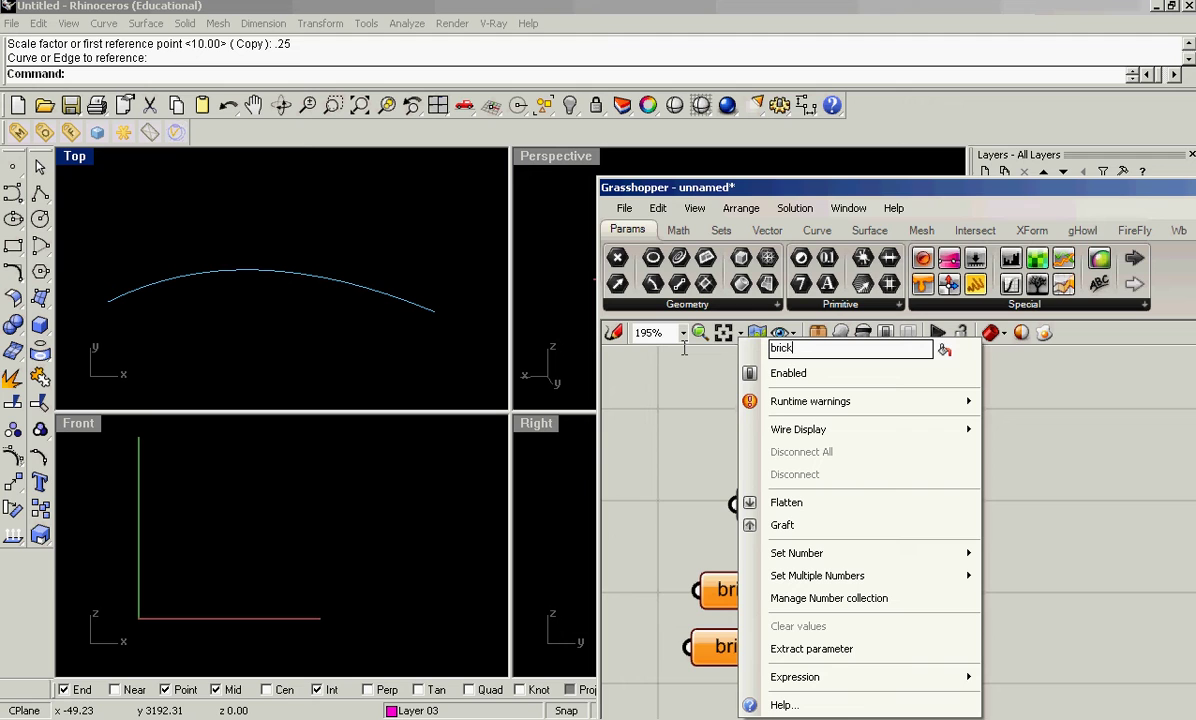
text(Height)
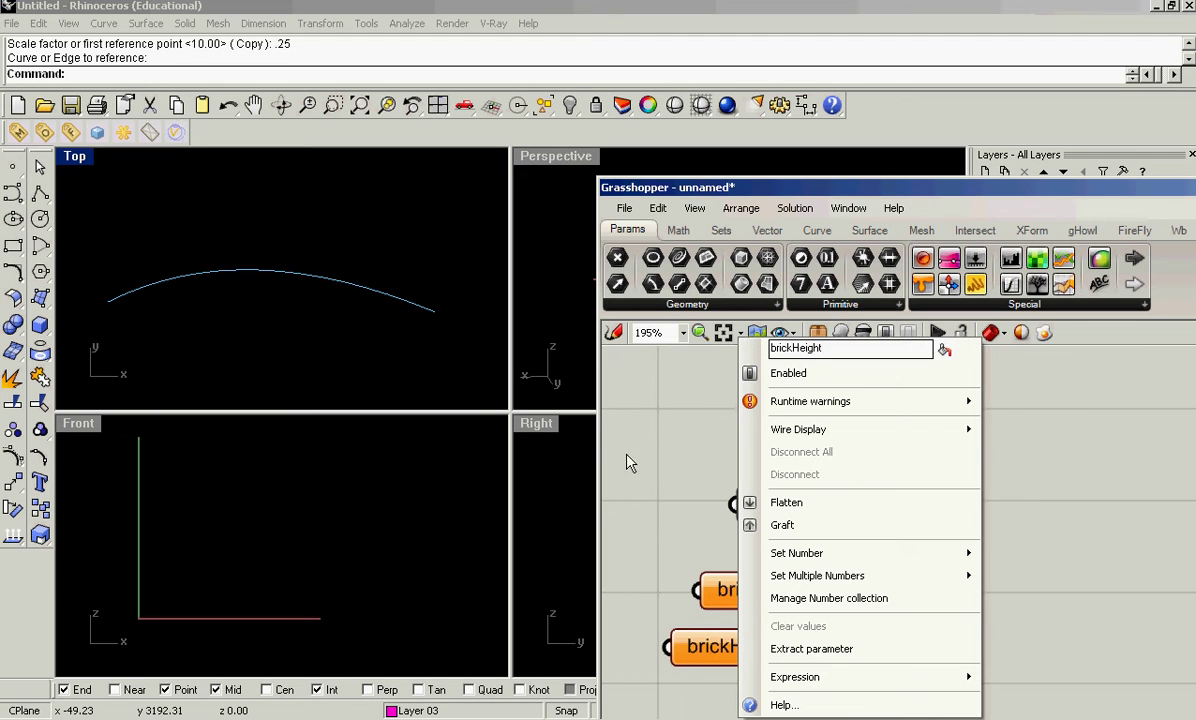
key(Return)
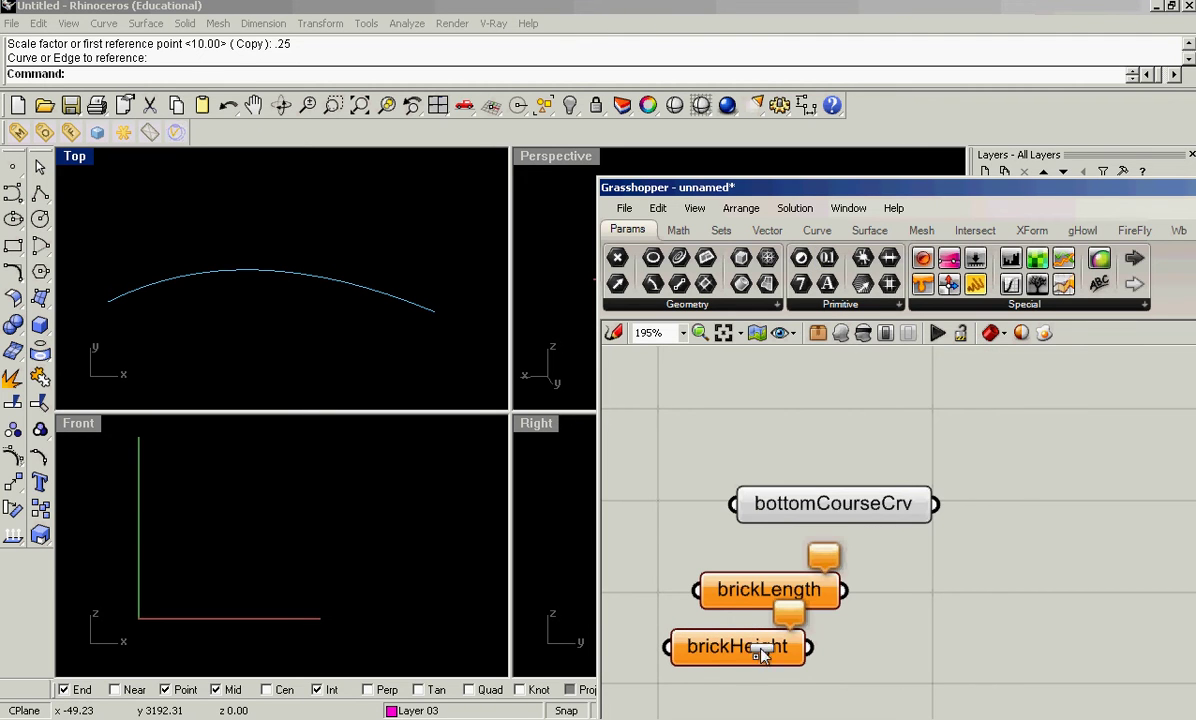
Add two more number parameters below, named brickDepth and mortarJoint.
key(ctrl+v)
right_drag(734, 689, 873, 443)
click(737, 515)
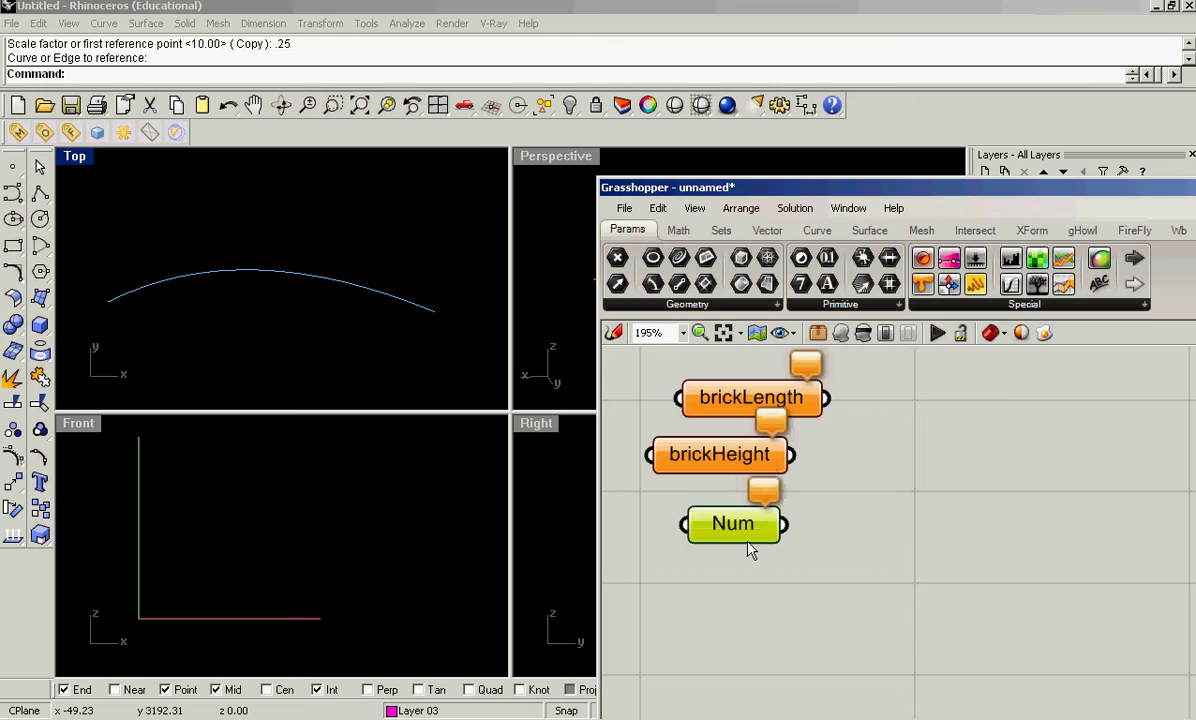
right_click(750, 550)
text(bri)
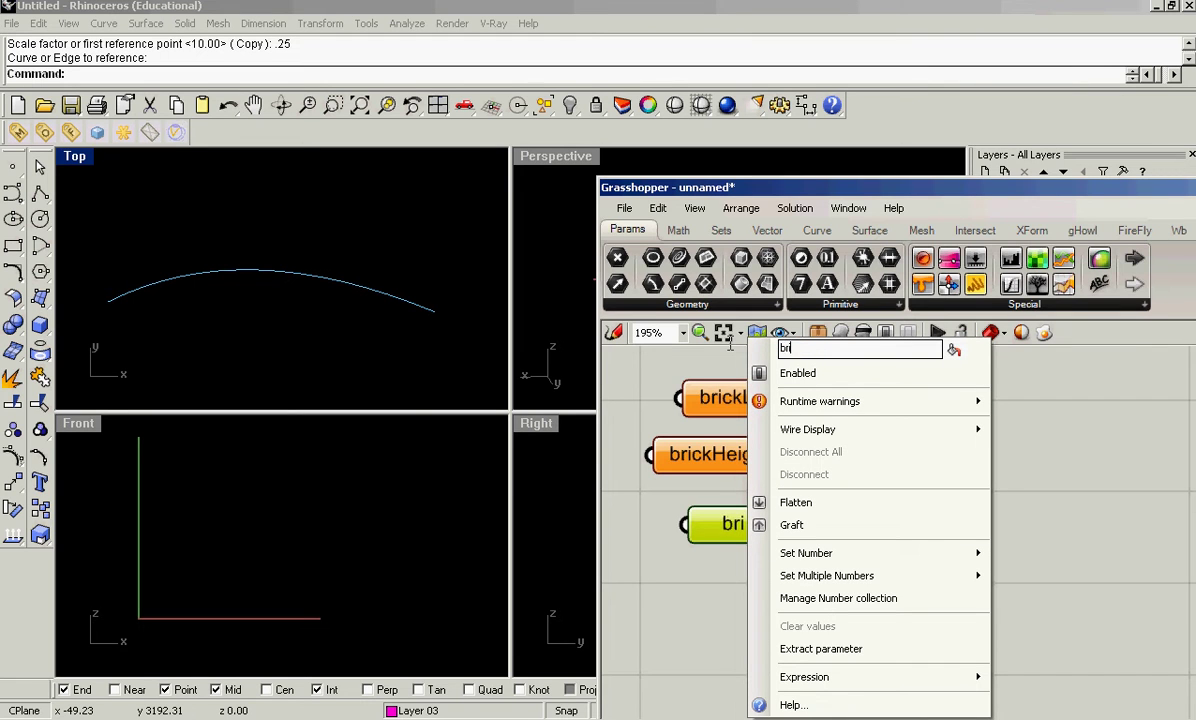
text(ckDepth)
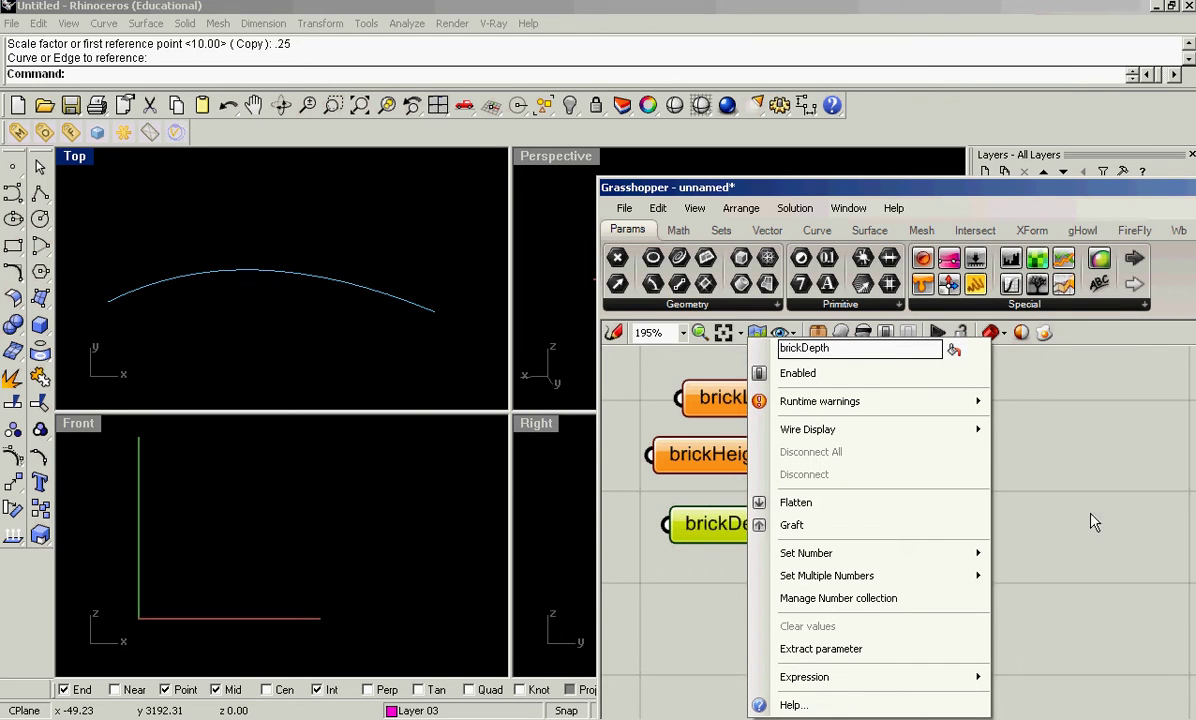
click(1094, 522)
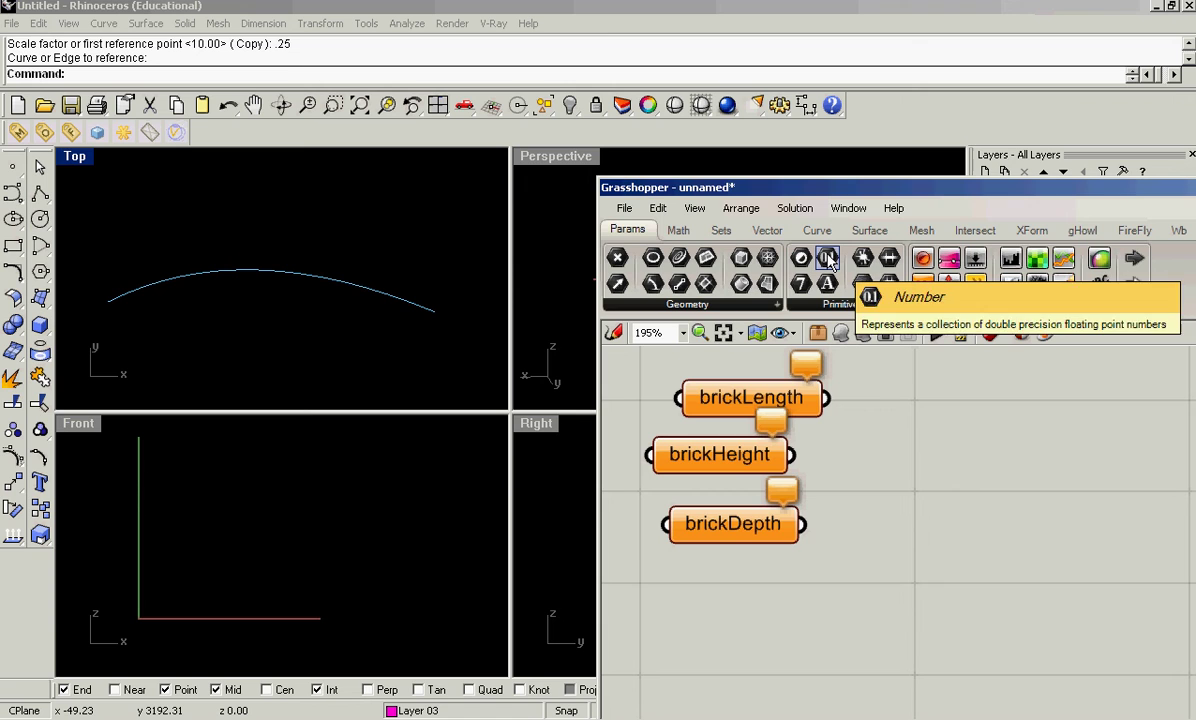
drag(827, 258, 745, 590)
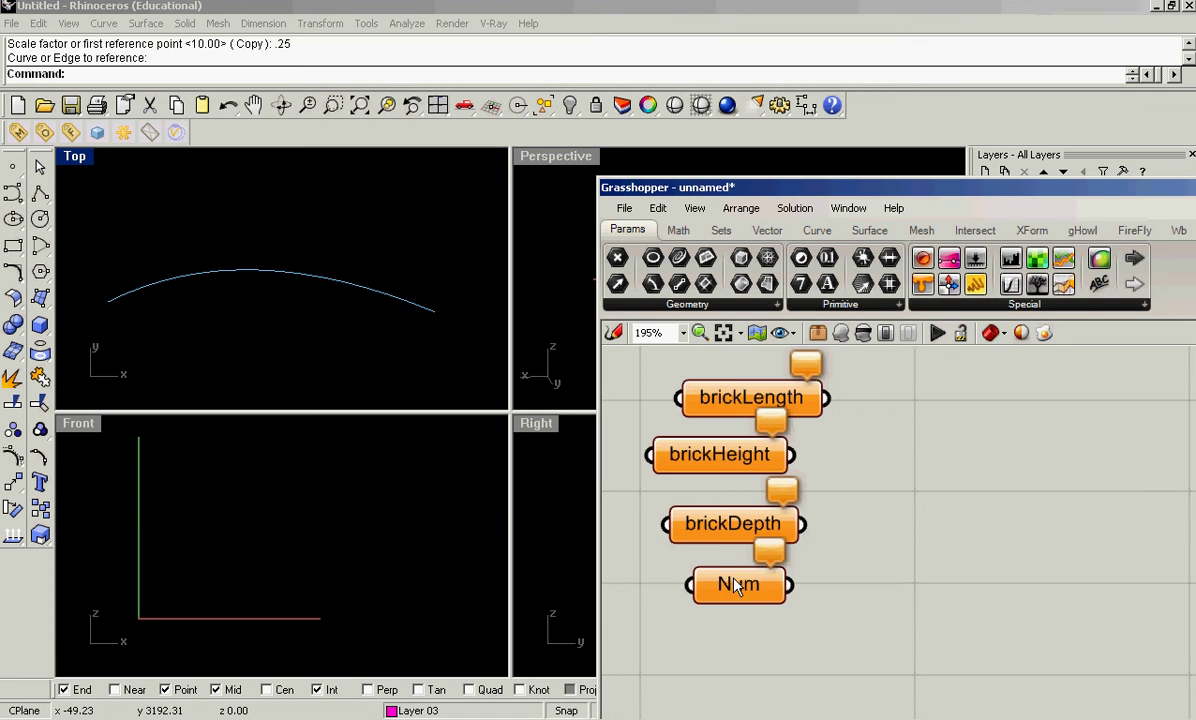
right_click(738, 587)
drag(795, 348, 705, 351)
text(n)
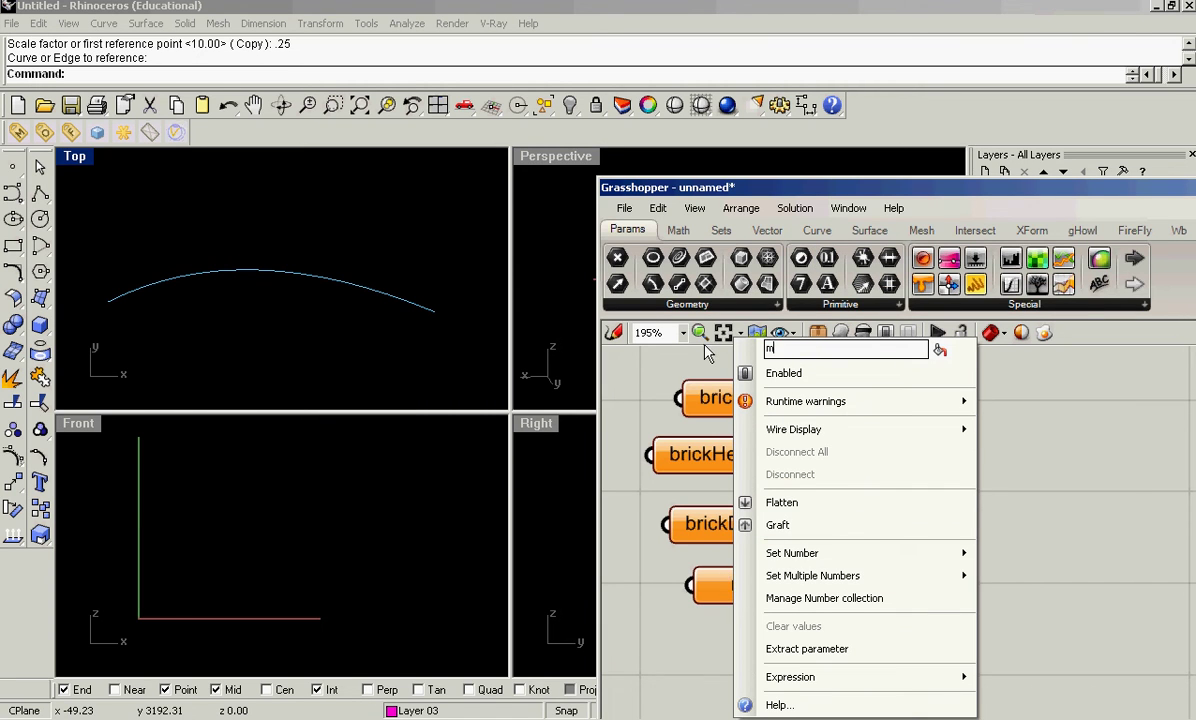
text(ortarJoint)
key(Return)
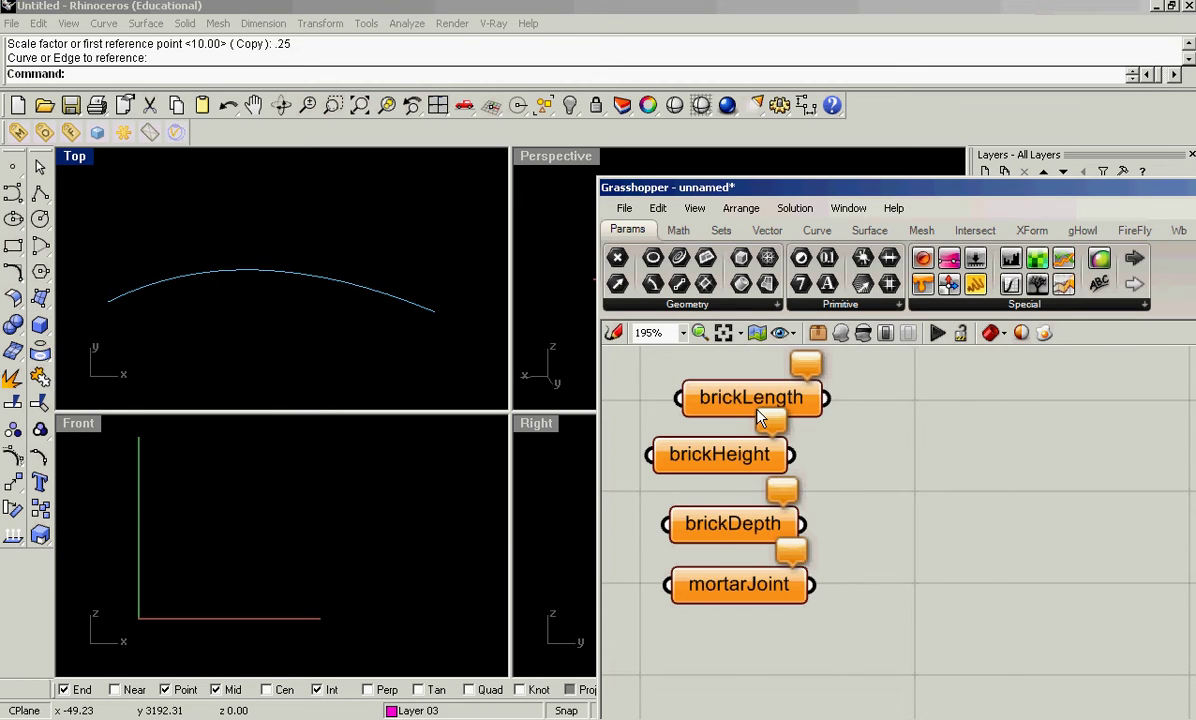
Set brickLength to 7.625 and brickHeight to 2.25.
right_click(716, 398)
mouse_move(940, 553)
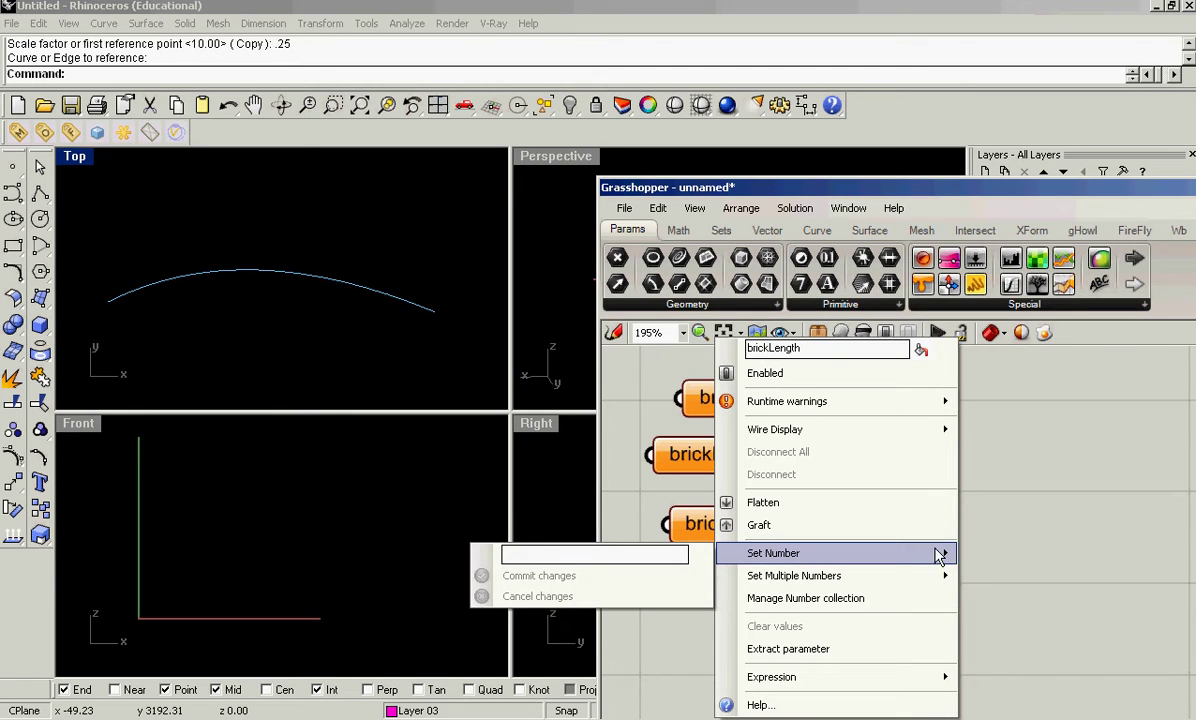
click(615, 553)
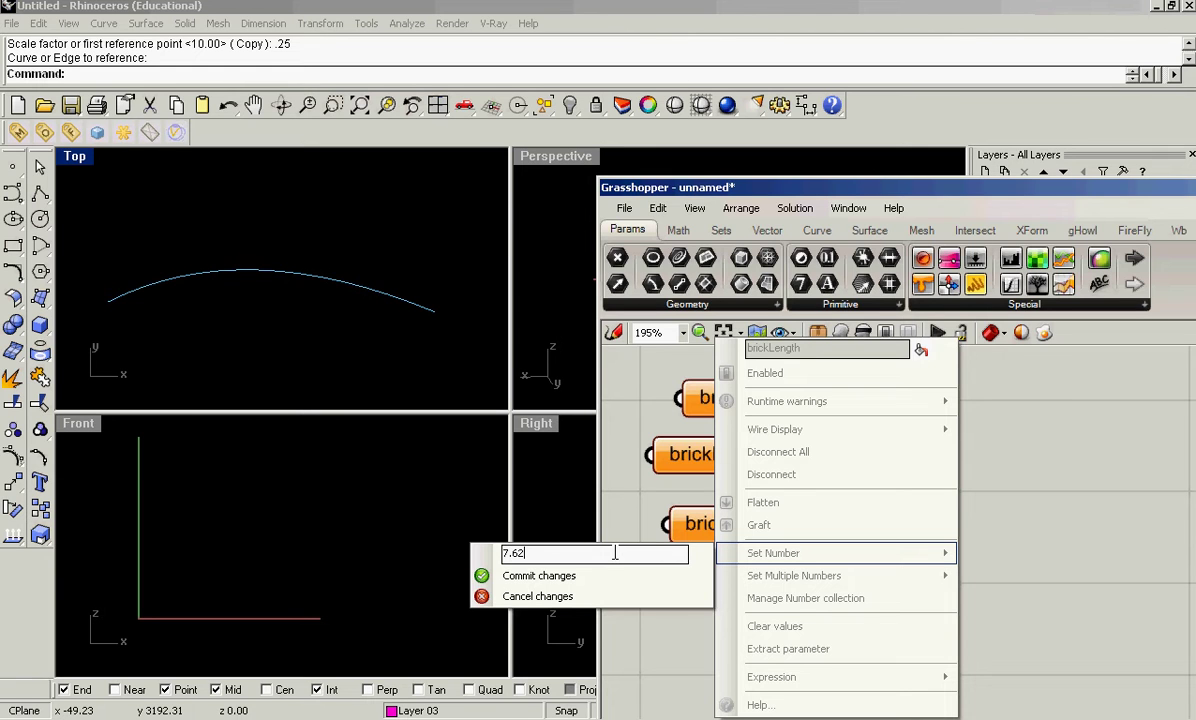
click(573, 508)
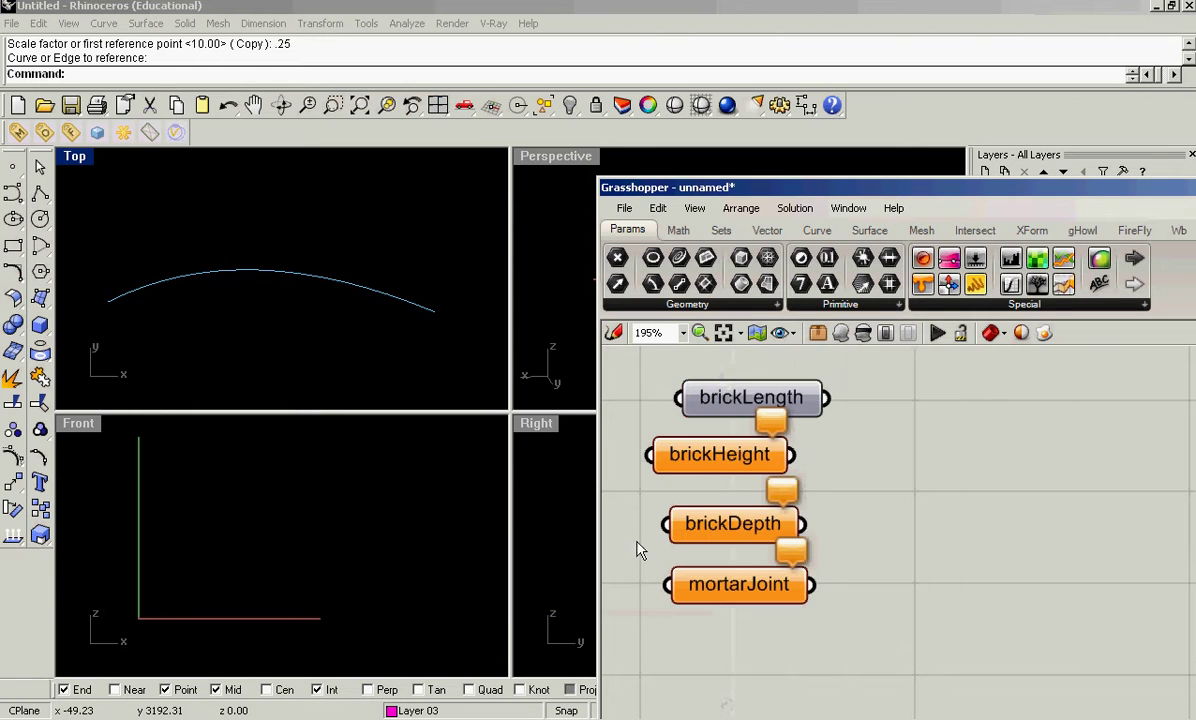
right_click(722, 466)
mouse_move(745, 553)
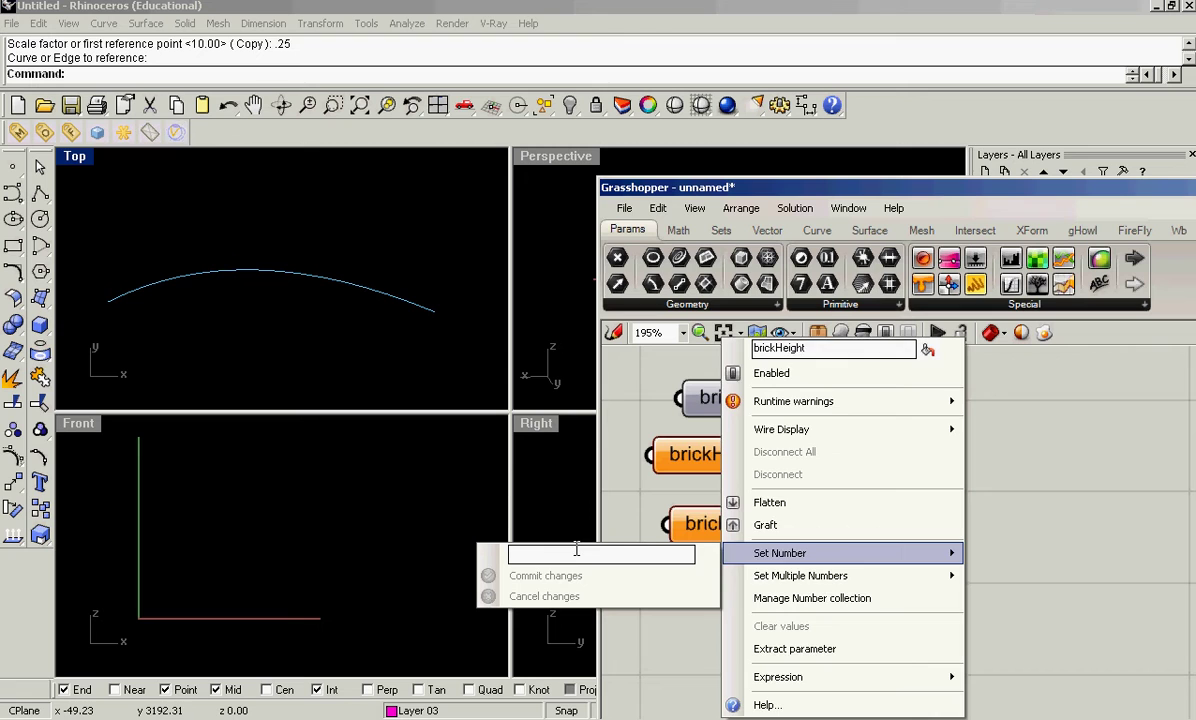
click(576, 553)
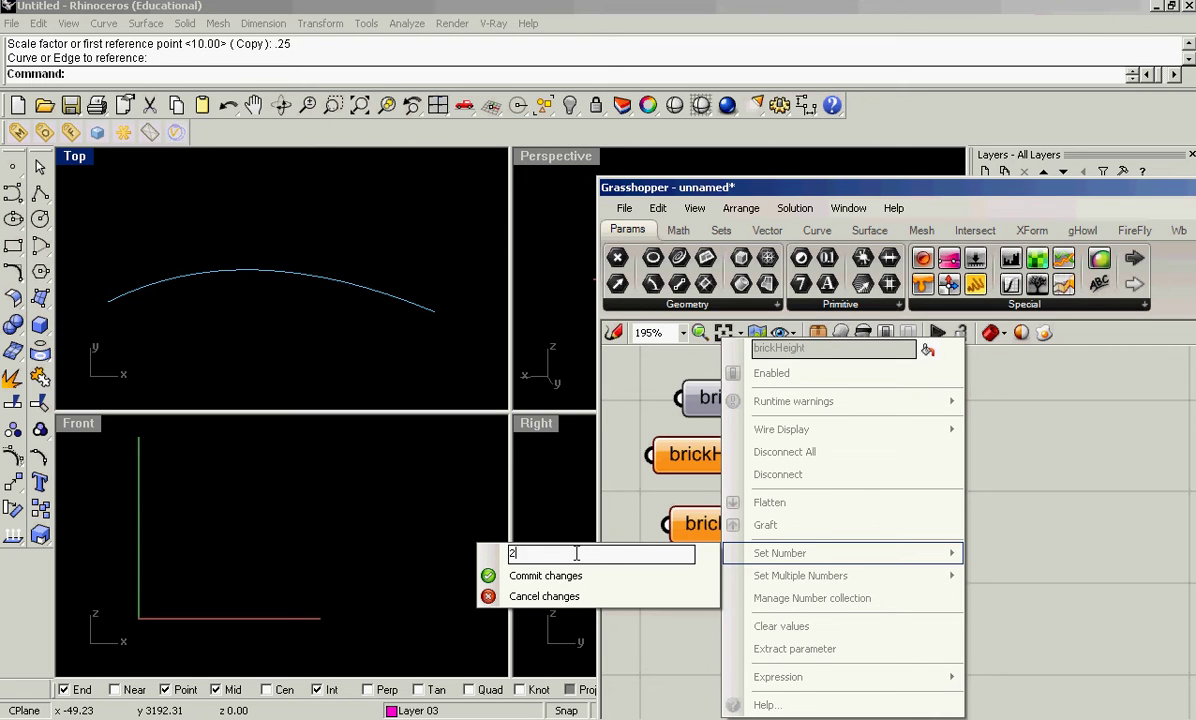
text(2.25)
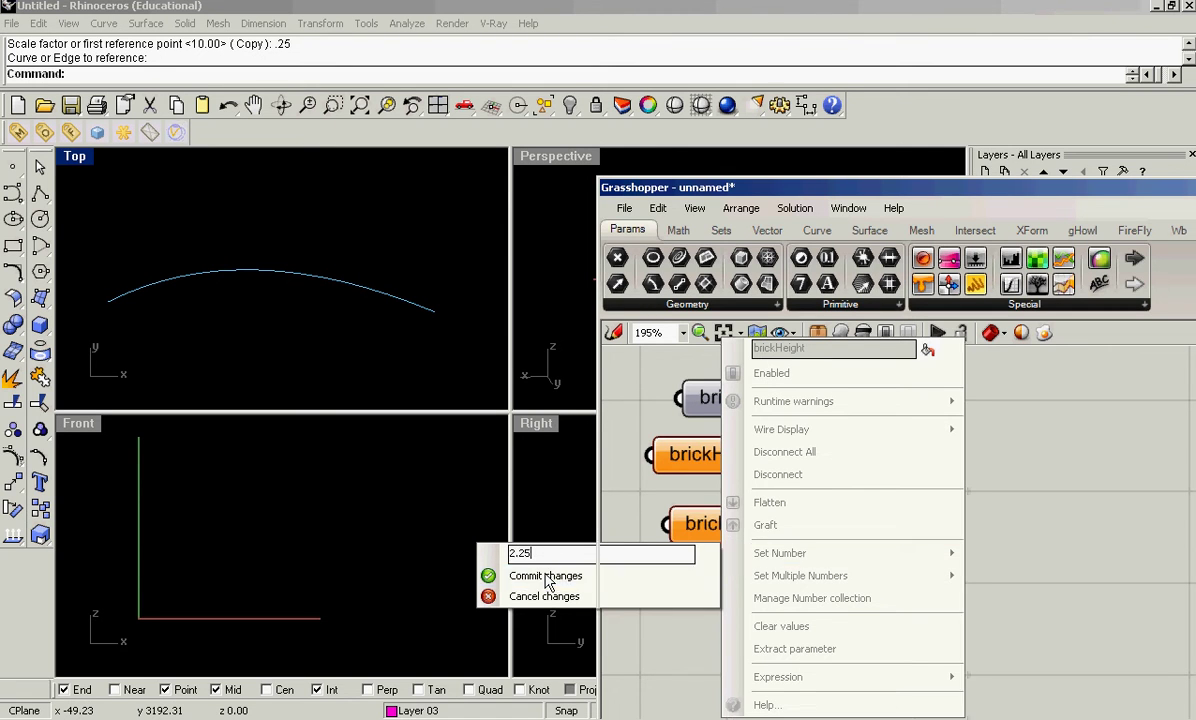
click(545, 575)
Set brickDepth to 3.625 and mortarJoint to 3/8.
right_click(735, 523)
mouse_move(795, 562)
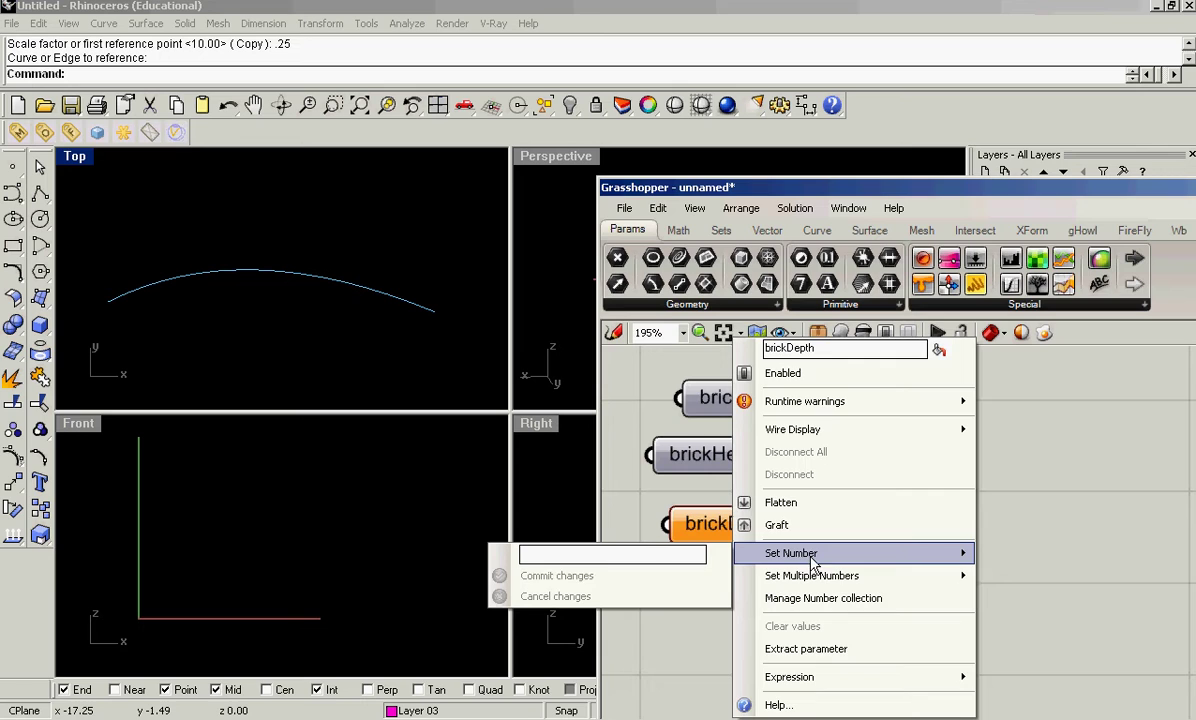
click(585, 553)
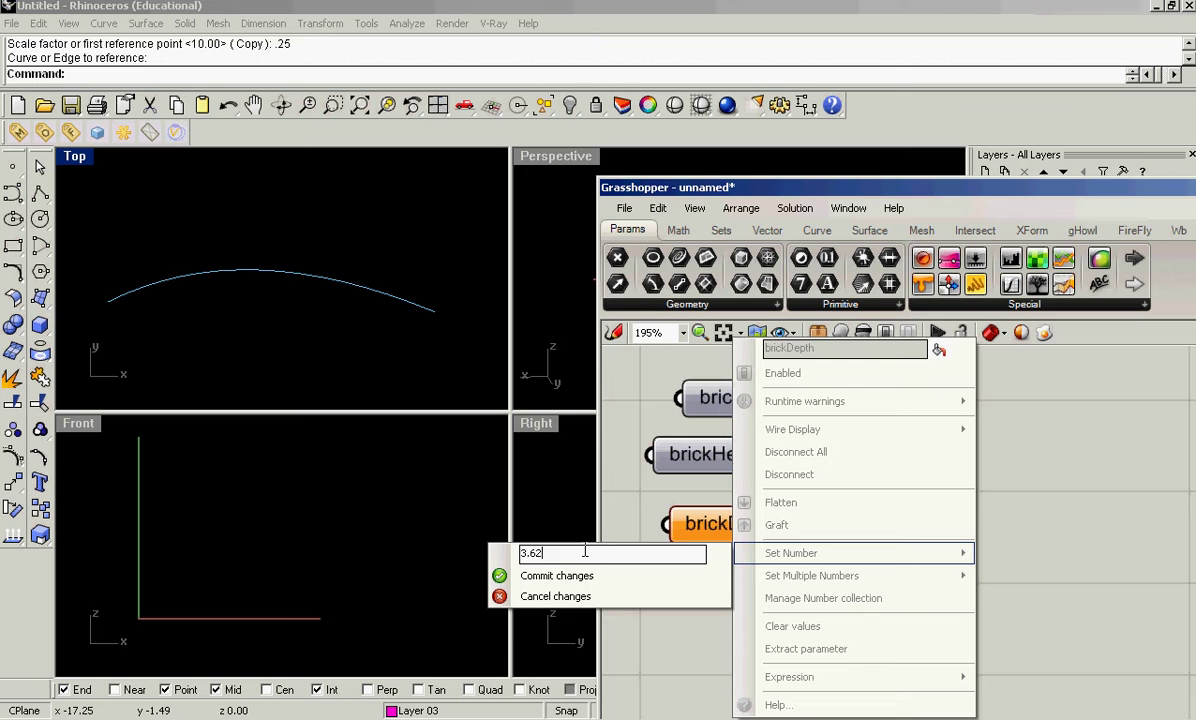
click(556, 576)
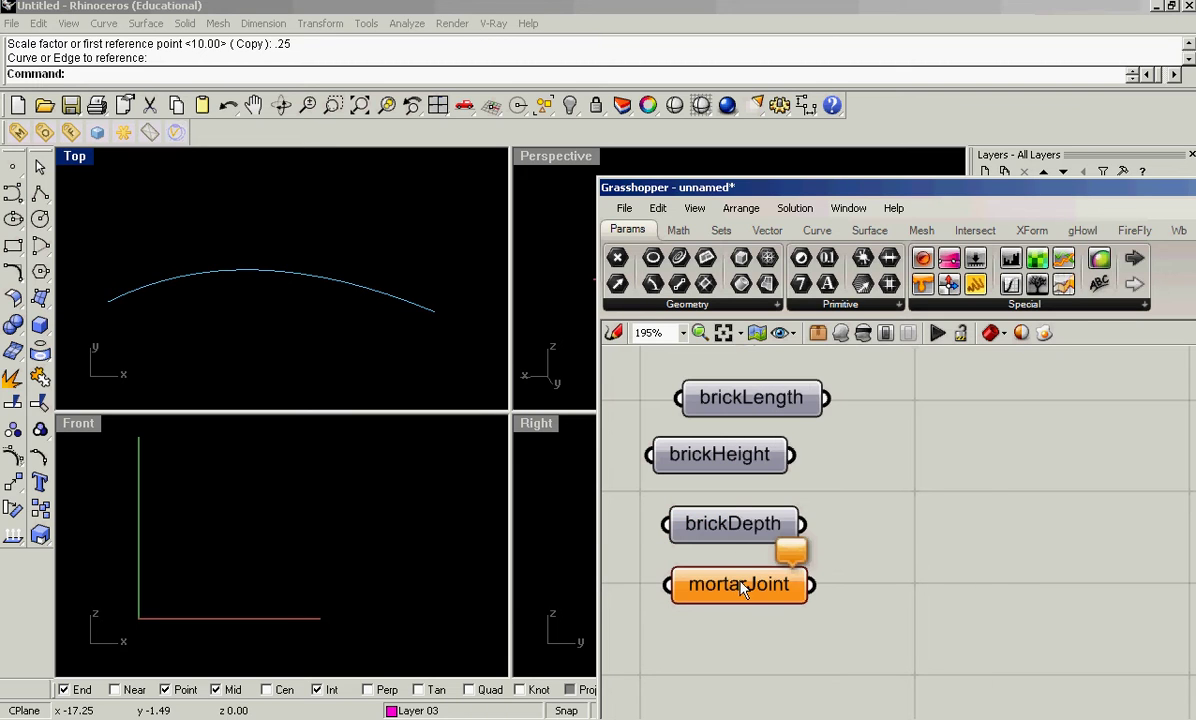
click(742, 590)
right_click(742, 590)
mouse_move(836, 553)
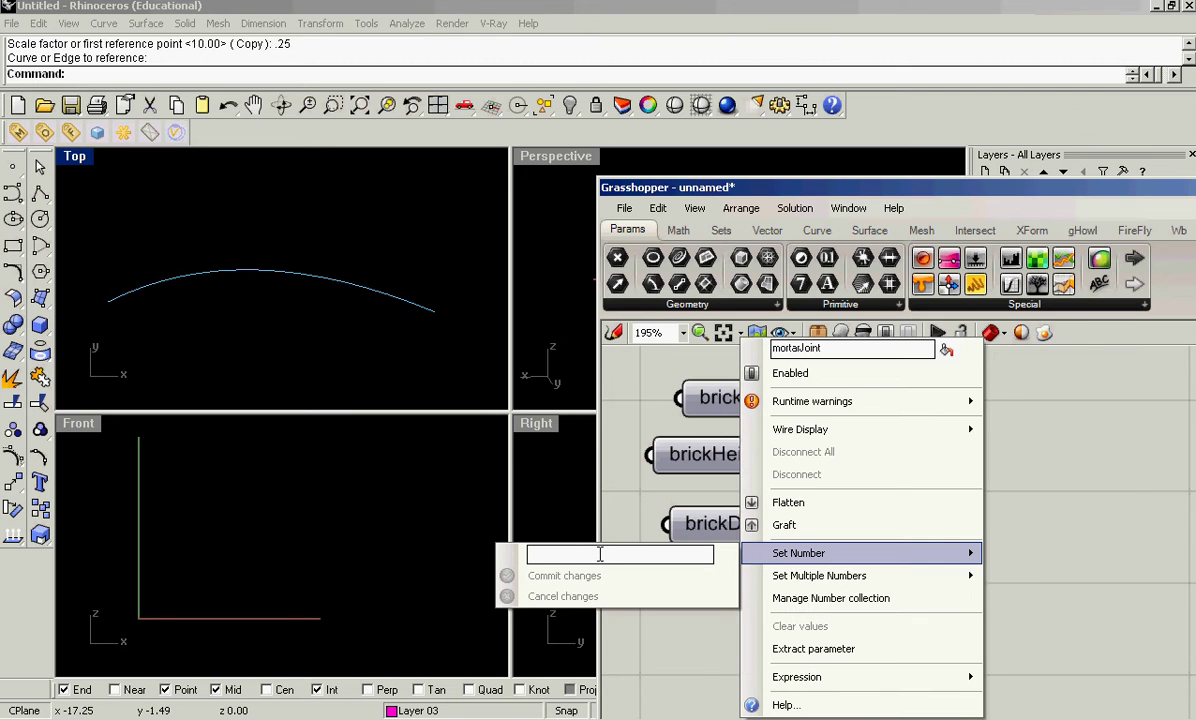
text(3/8)
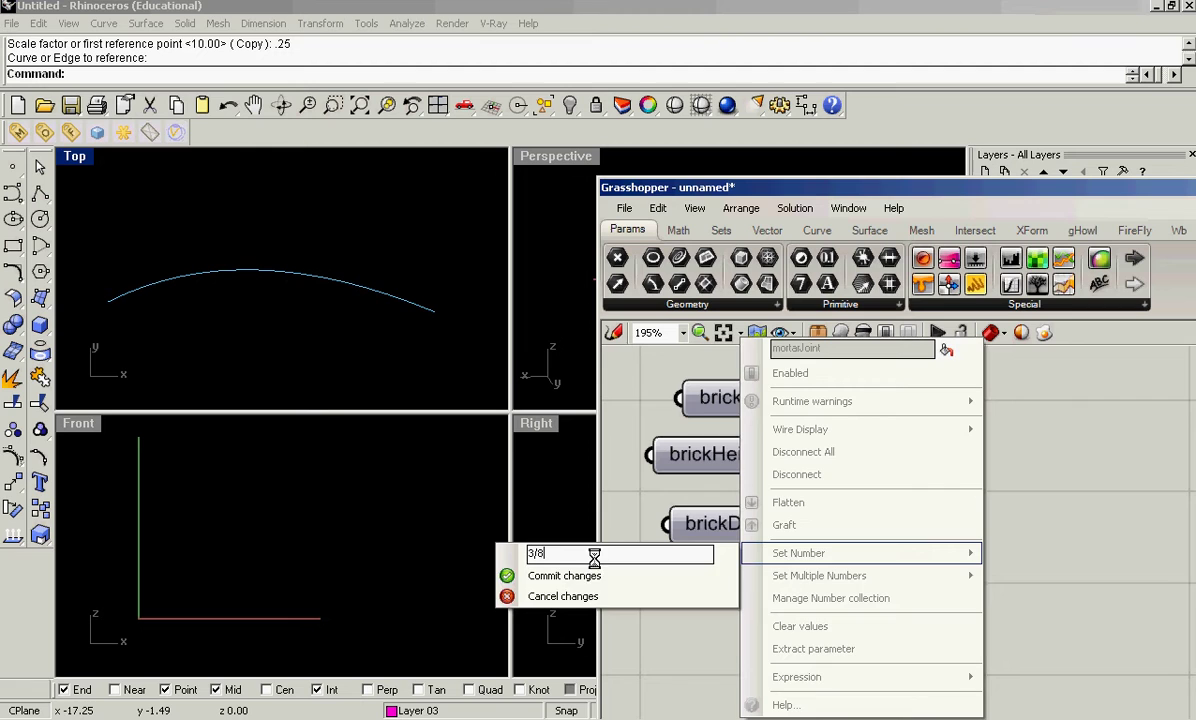
click(605, 578)
scroll(706, 570, down, 3)
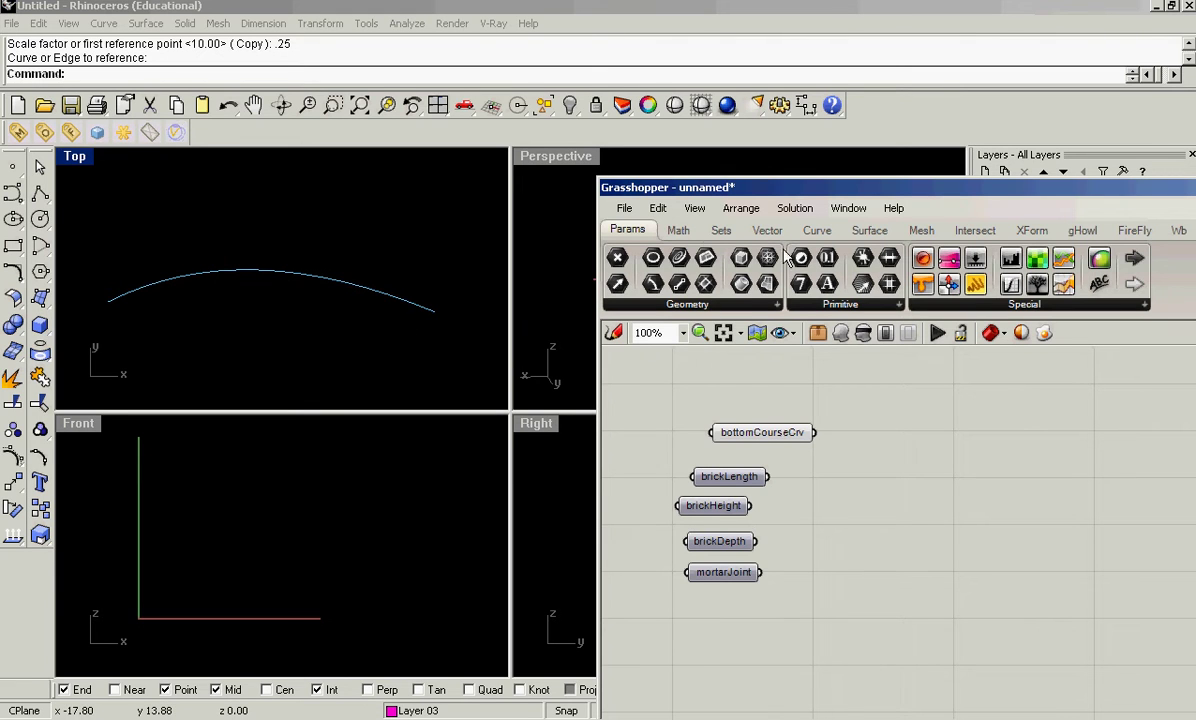
Add an Addition component with brickLength as A and mortarJoint as B.
click(678, 230)
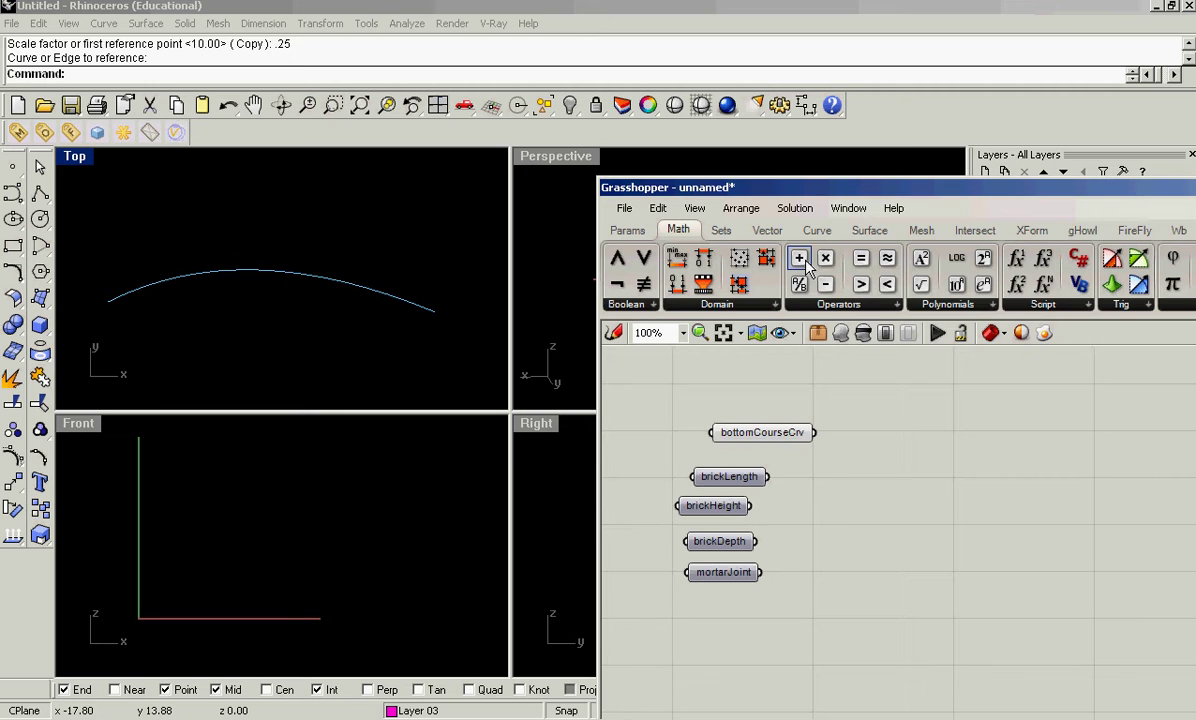
drag(806, 265, 890, 510)
scroll(835, 515, up, 3)
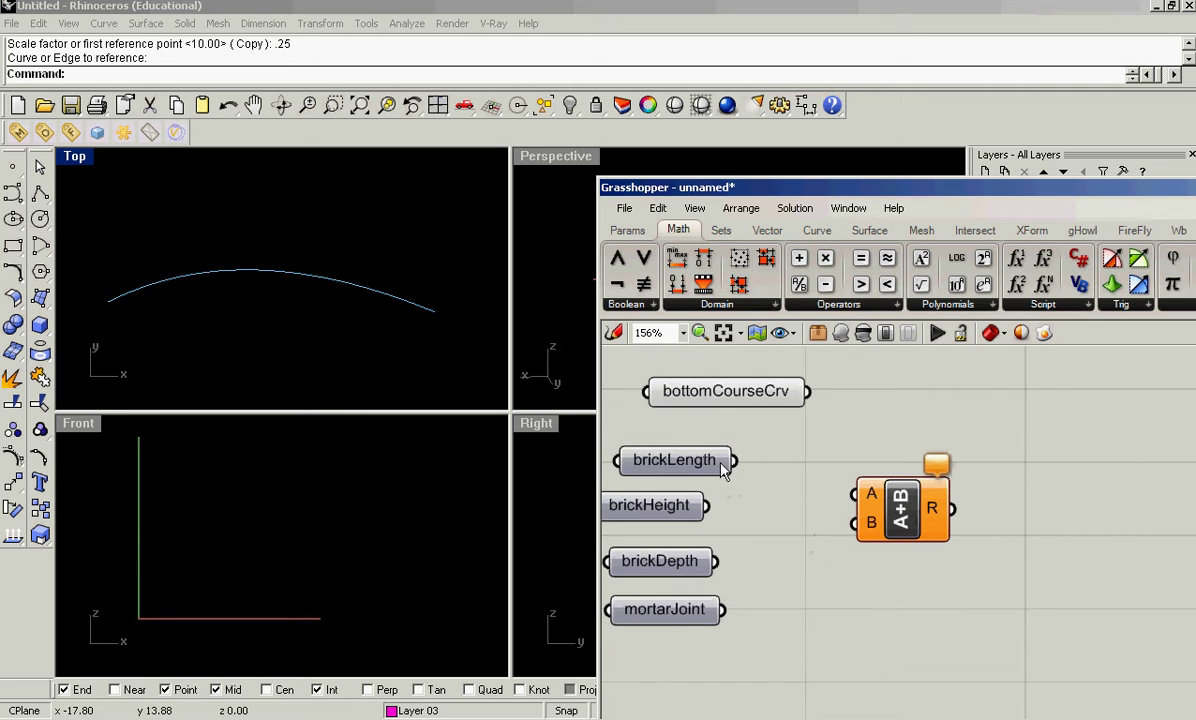
drag(734, 460, 855, 494)
drag(724, 609, 855, 523)
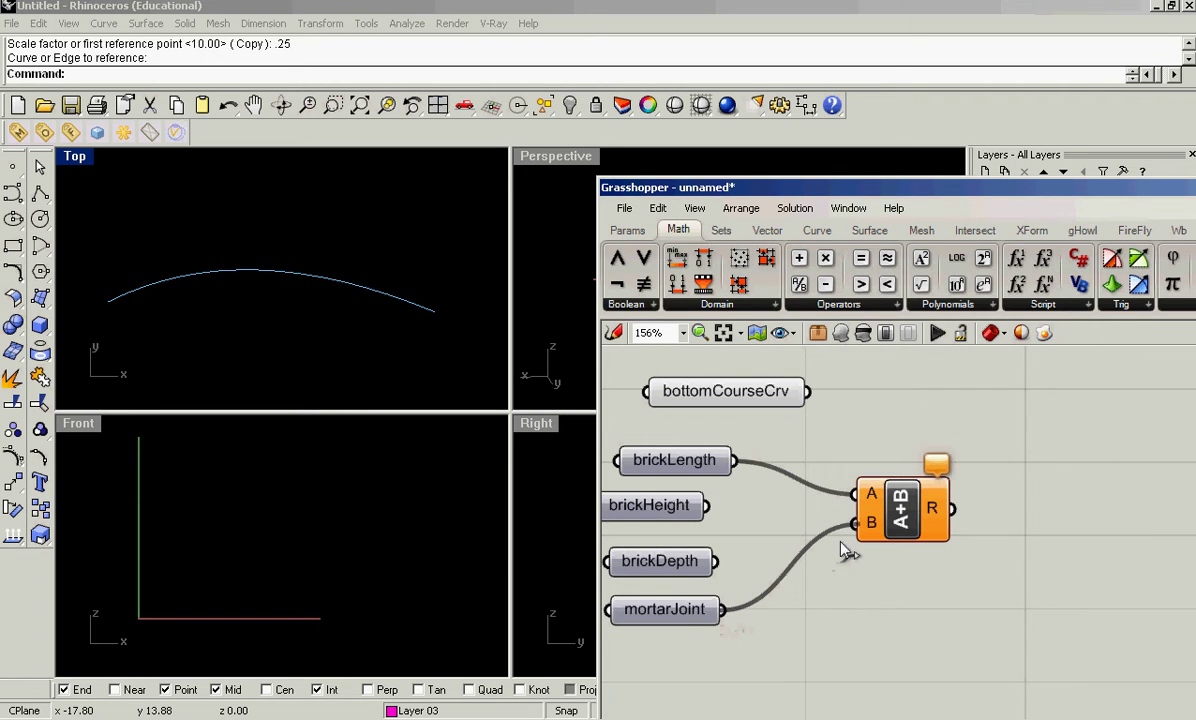
scroll(681, 230, down, 1)
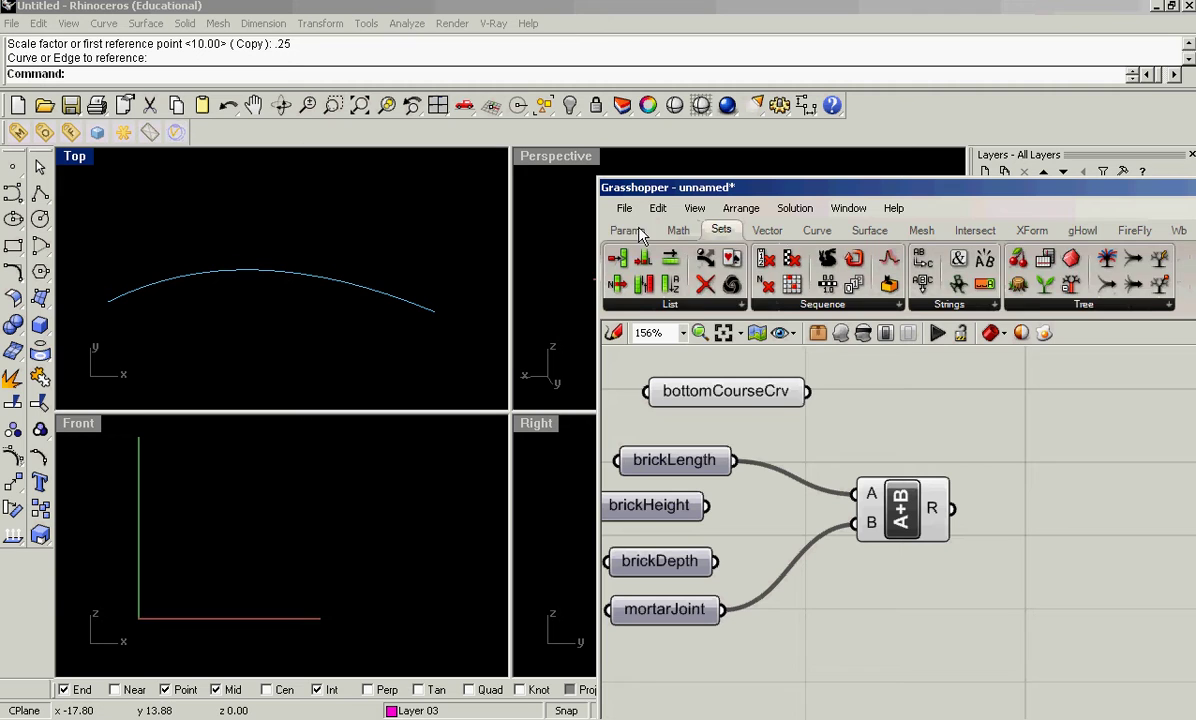
Send the sum into a new number parameter named BM_length.
click(642, 233)
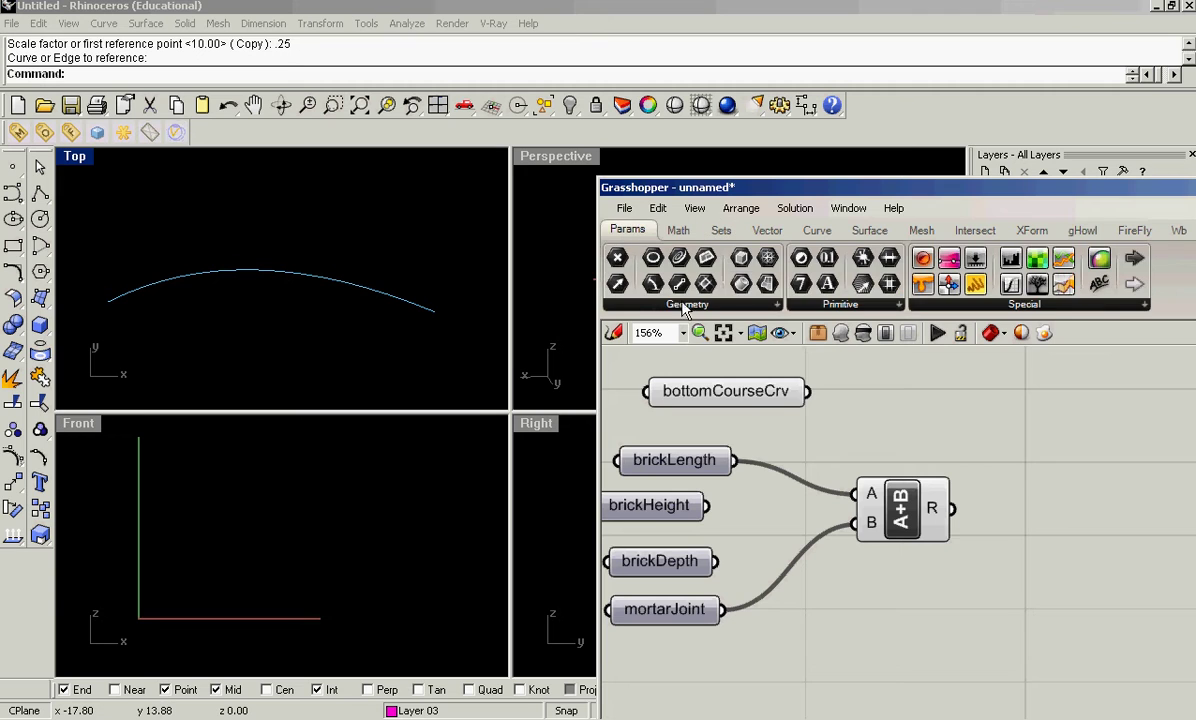
drag(1103, 515, 1102, 508)
drag(953, 508, 1065, 507)
right_click(1098, 507)
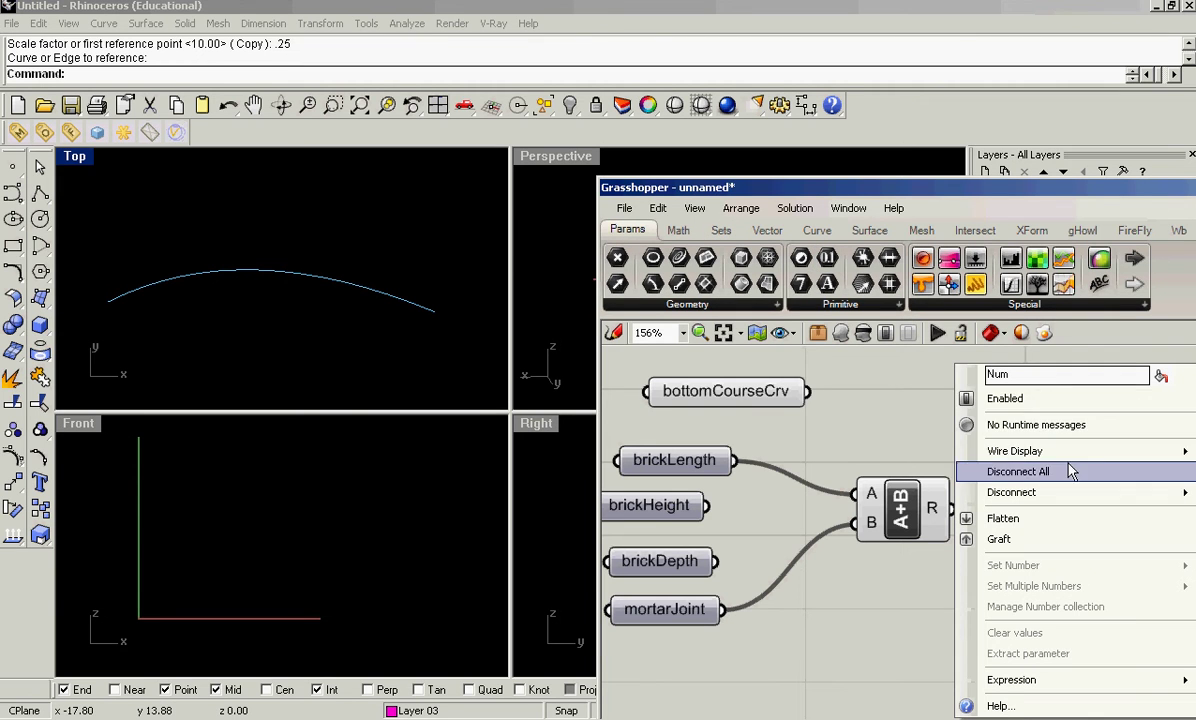
text(BM_length)
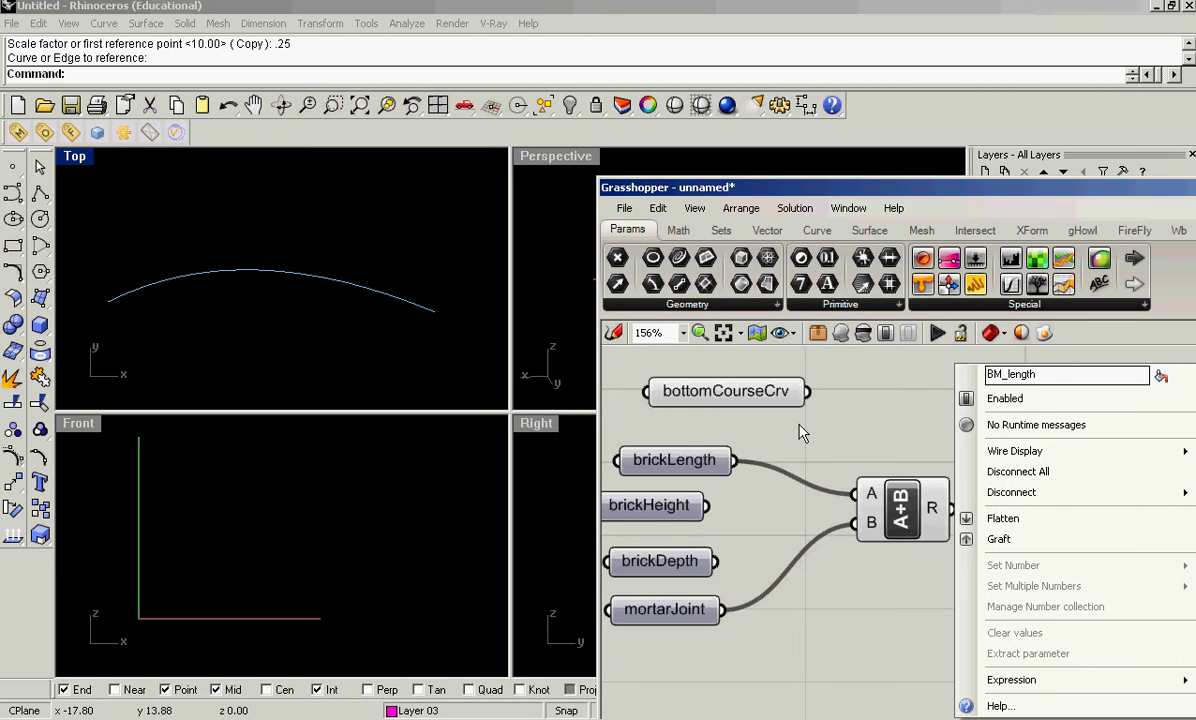
key(Return)
mouse_move(1105, 515)
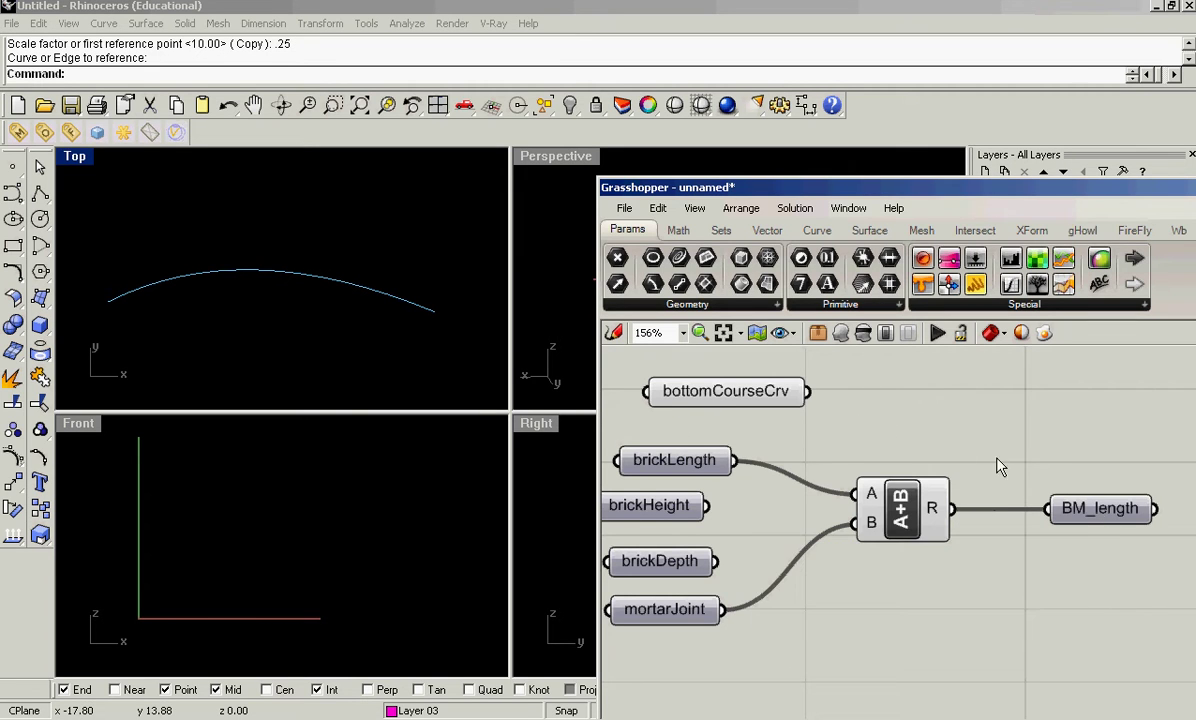
scroll(918, 611, down, 5)
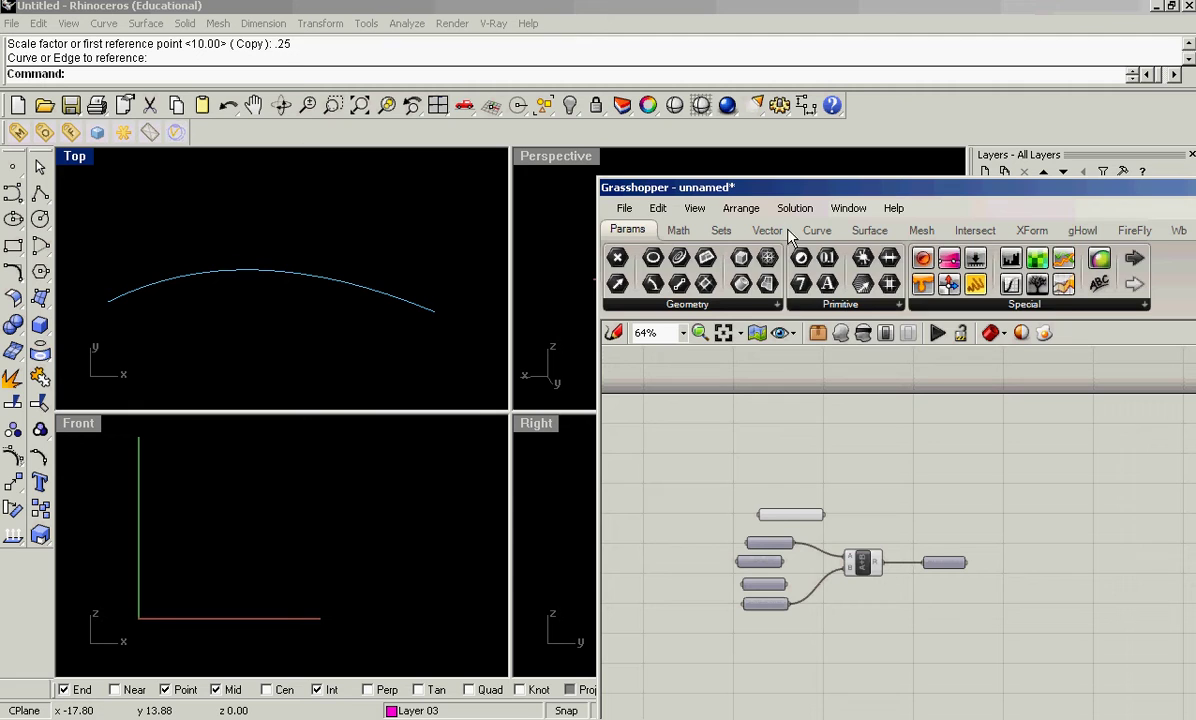
Add Divide Distance with bottomCourseCrv as curve and BM_length as distance.
click(817, 230)
click(787, 305)
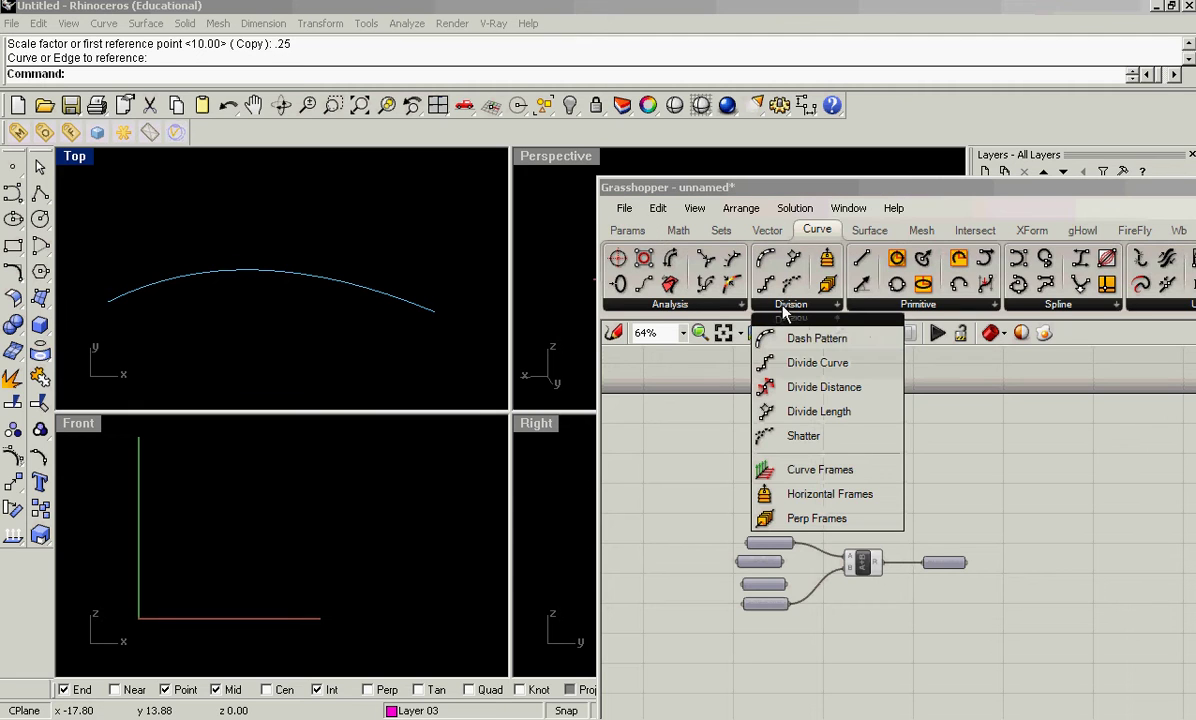
click(824, 387)
click(960, 497)
scroll(835, 537, up, 1)
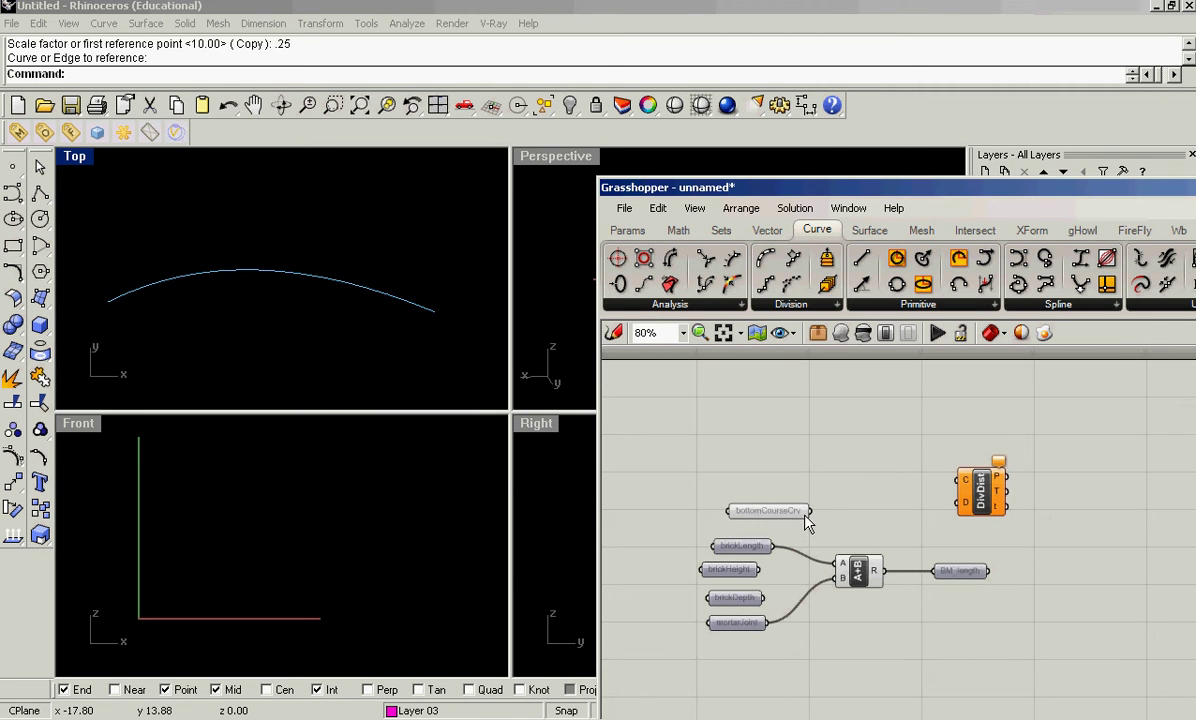
drag(811, 511, 962, 481)
drag(990, 571, 1088, 492)
Preview the division points and move bottomCourseCrv and BM_length higher on the canvas.
click(982, 492)
drag(770, 511, 787, 471)
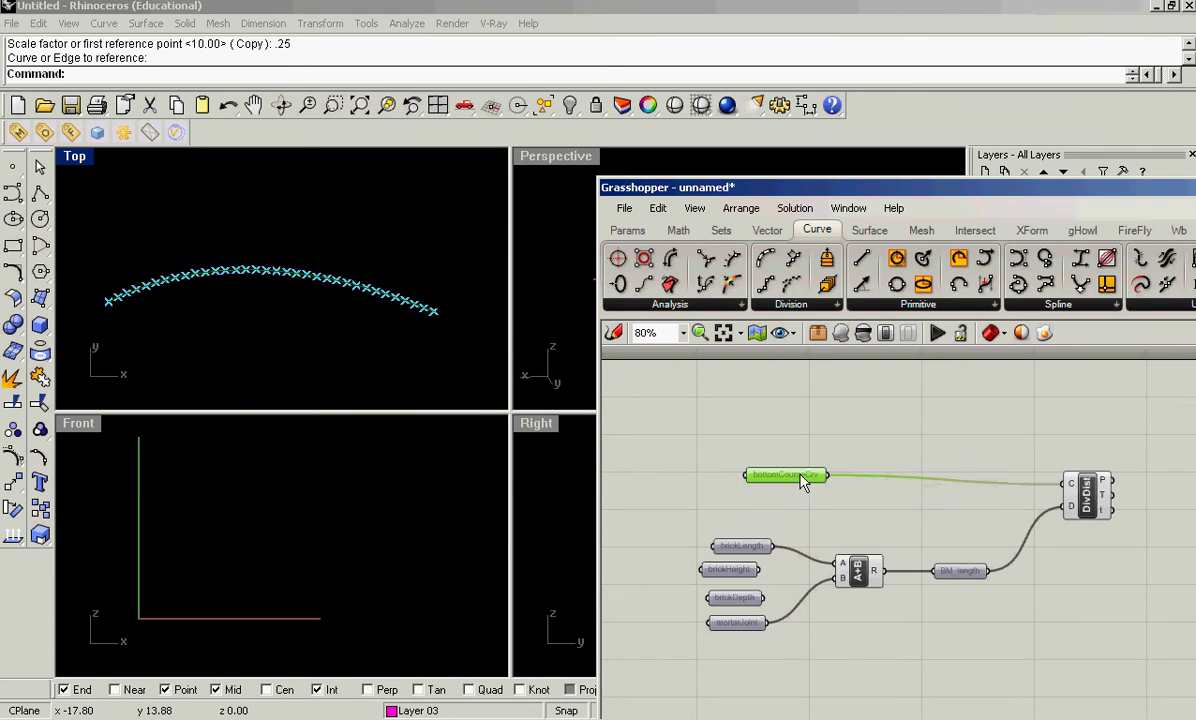
drag(968, 577, 970, 548)
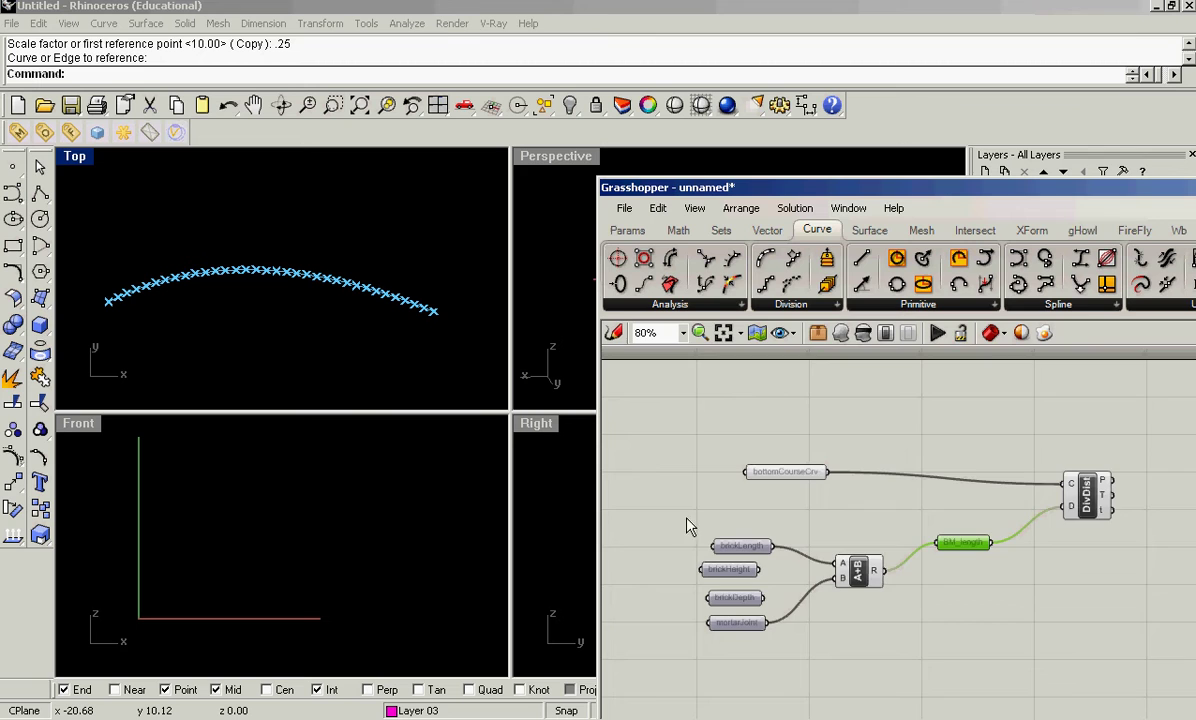
scroll(990, 600, down, 2)
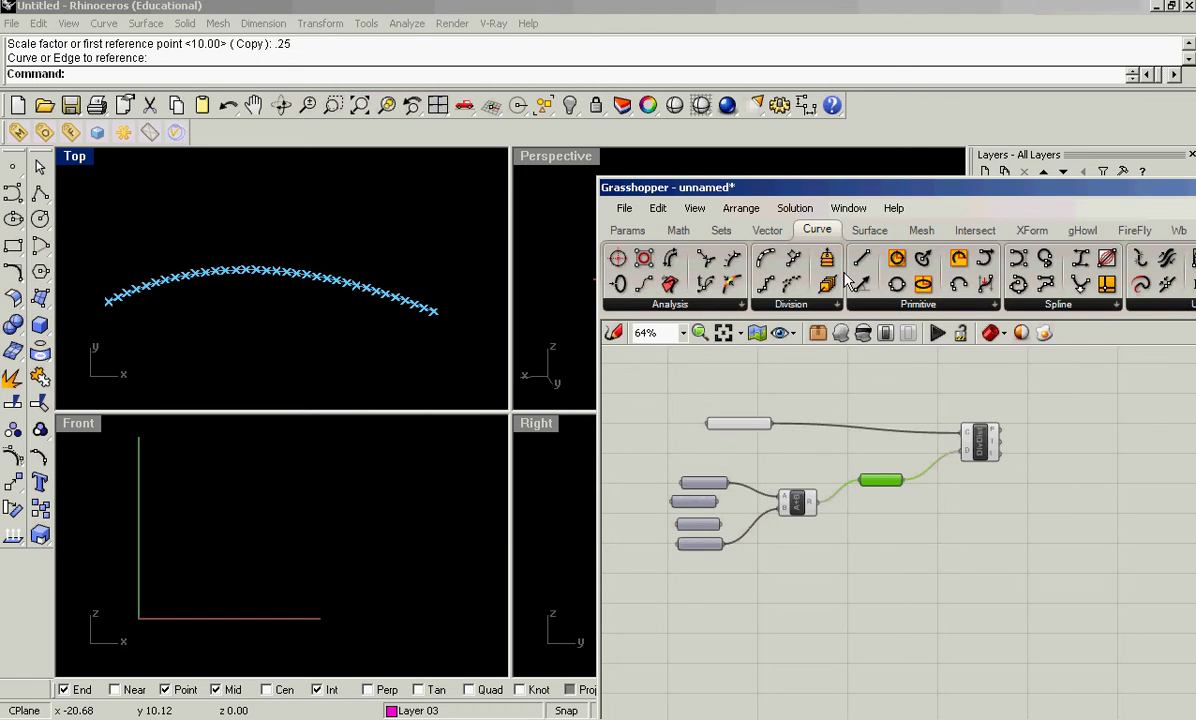
Place a Center Box component from Surface > Primitive below BM_length.
click(869, 230)
click(985, 301)
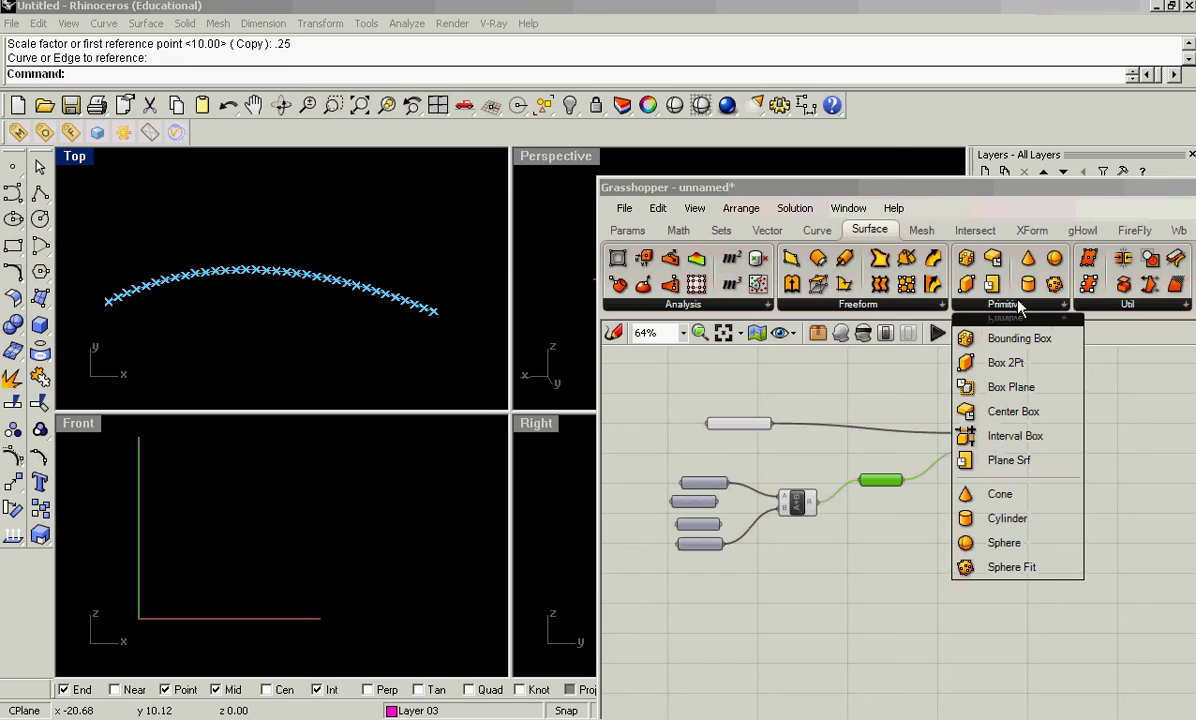
drag(975, 192, 759, 176)
click(790, 288)
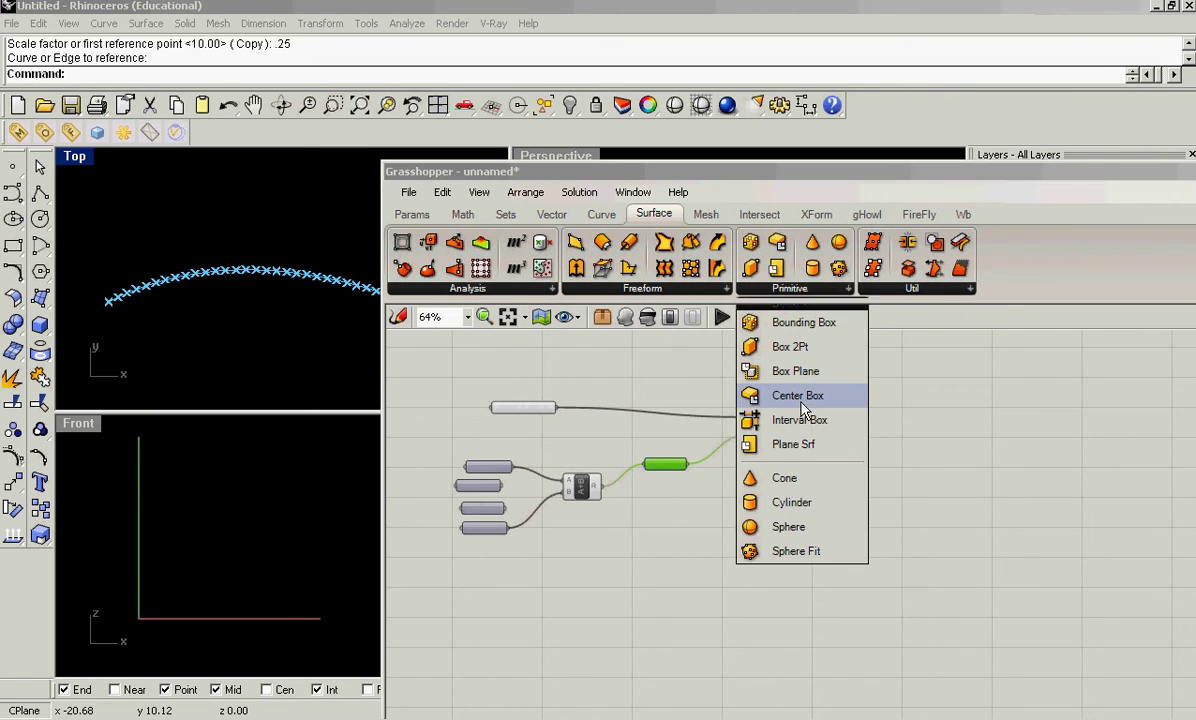
drag(815, 397, 705, 585)
scroll(705, 585, up, 4)
scroll(705, 580, down, 3)
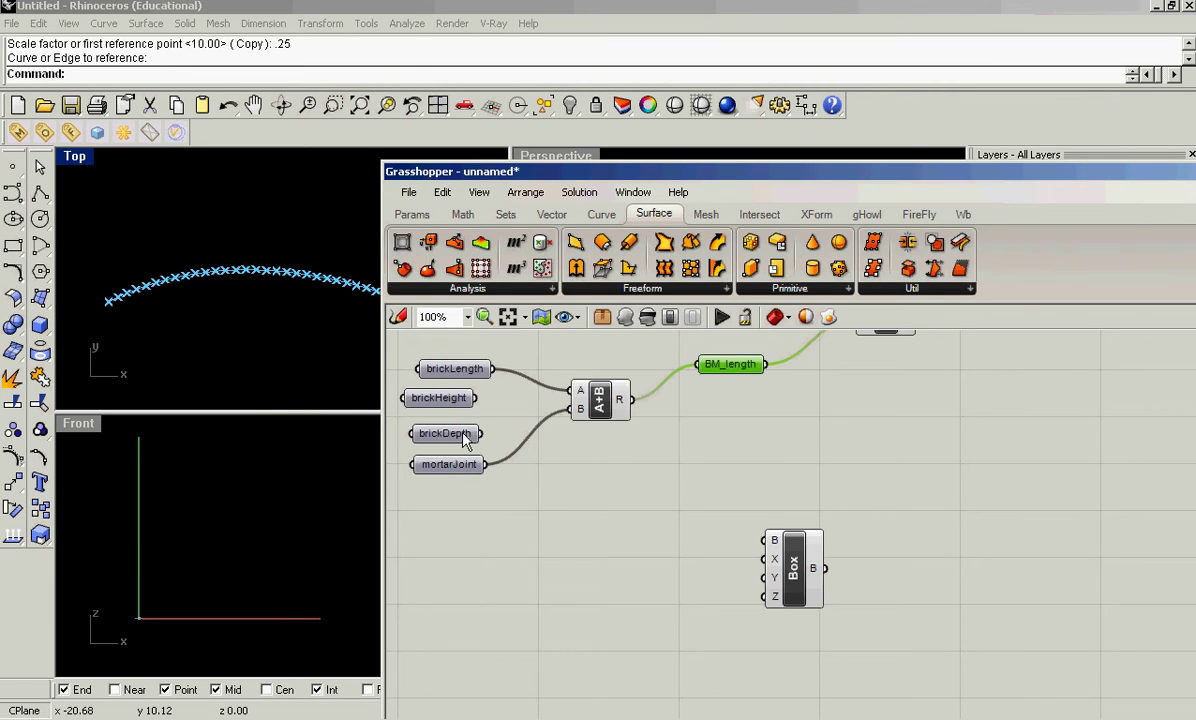
Switch the ribbon through Vector and Sets to the Math tab.
click(551, 220)
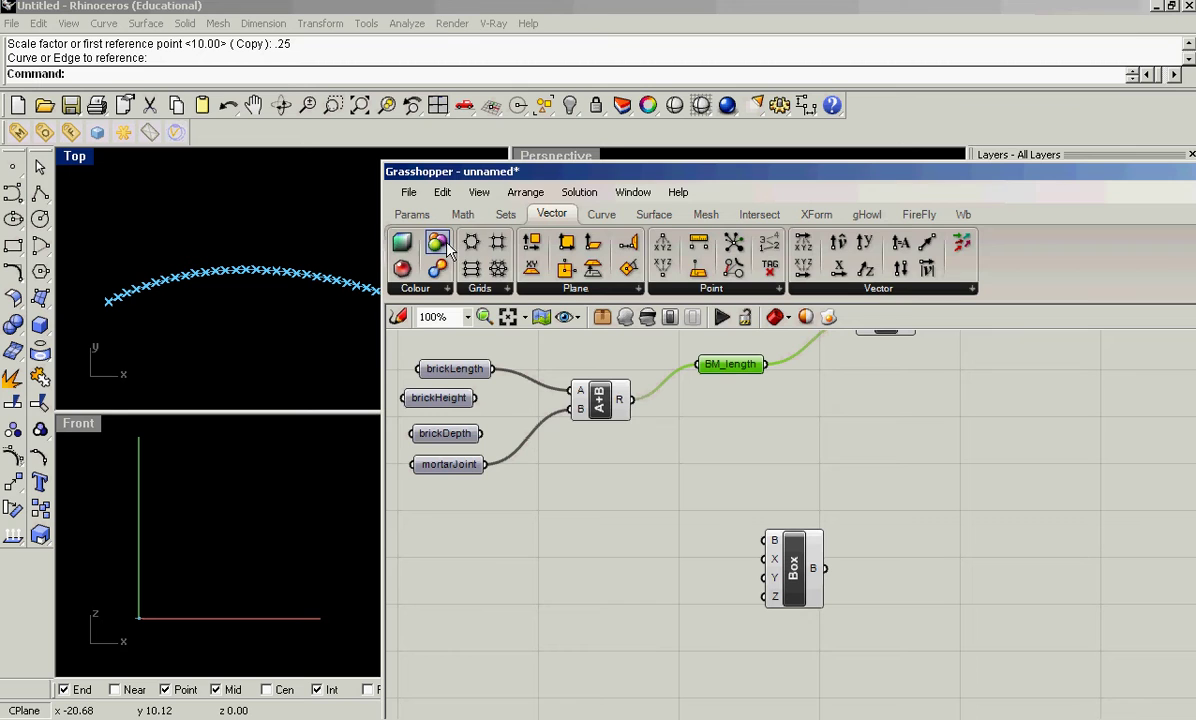
click(502, 213)
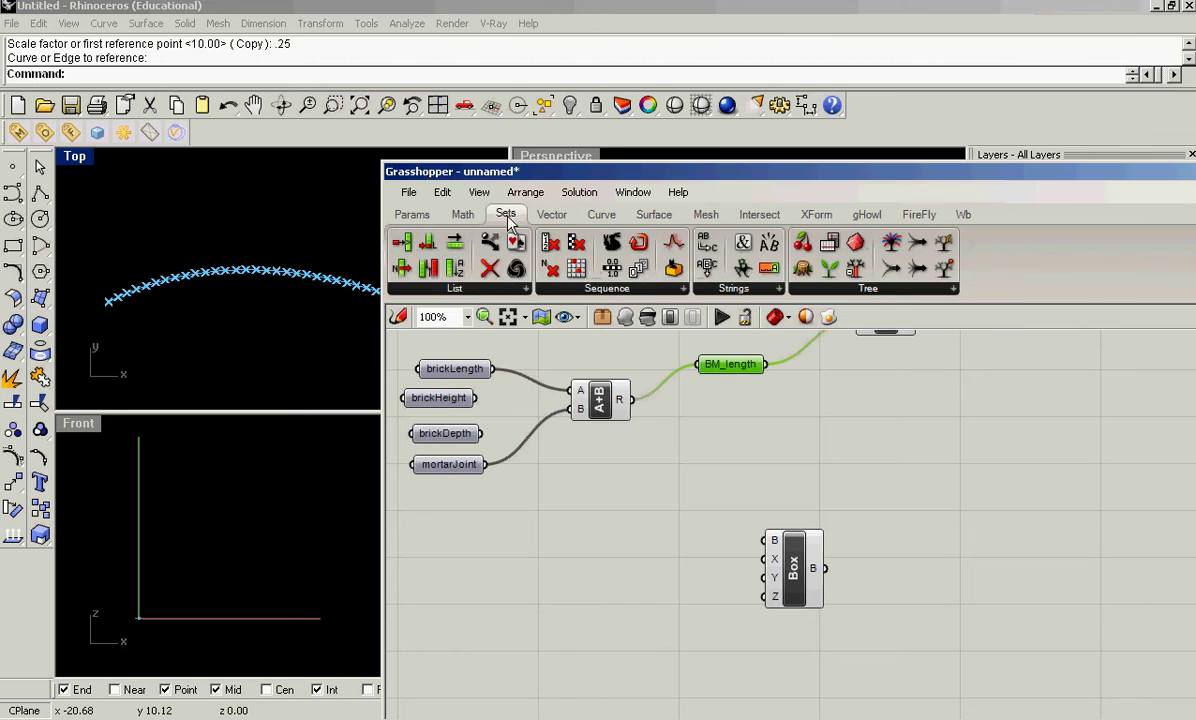
click(460, 214)
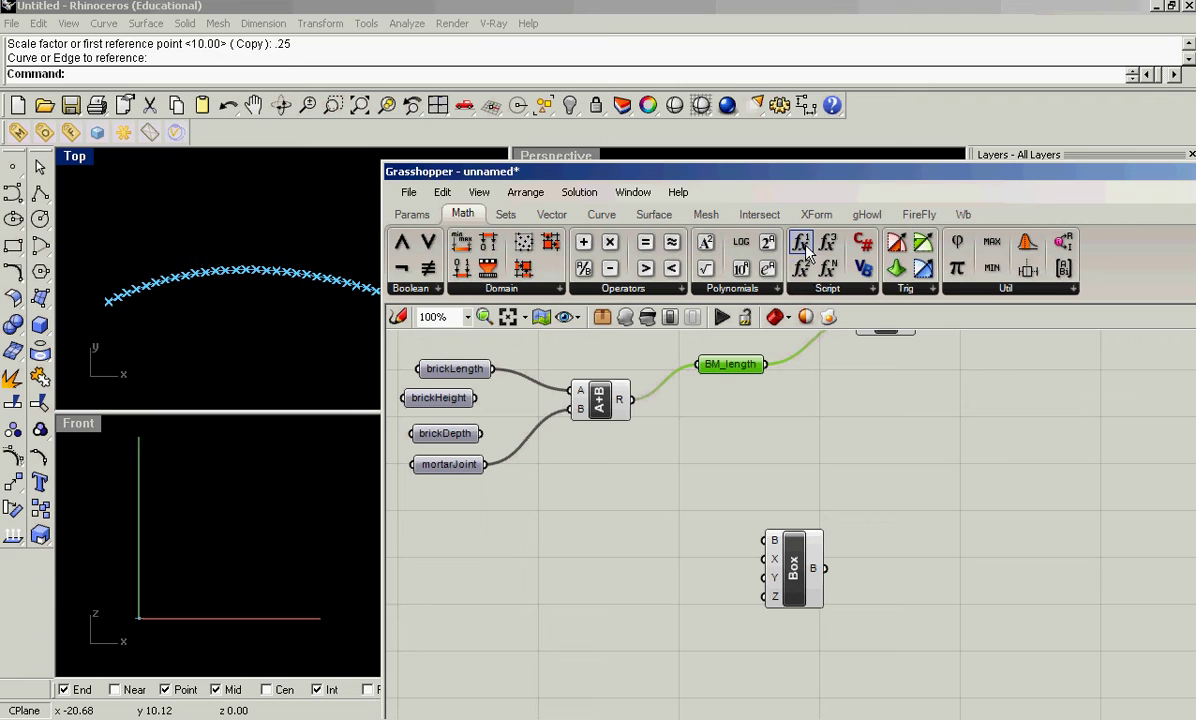
Place an expression component left of Box and name it half.
drag(800, 268, 623, 519)
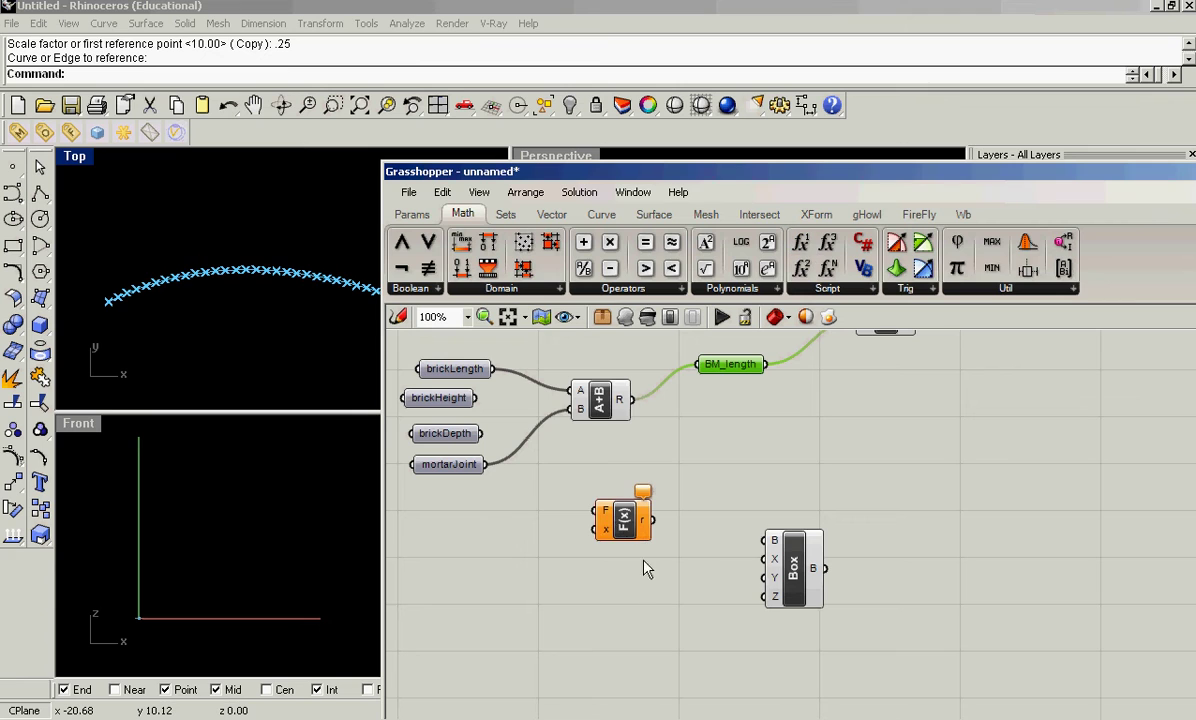
right_click(605, 518)
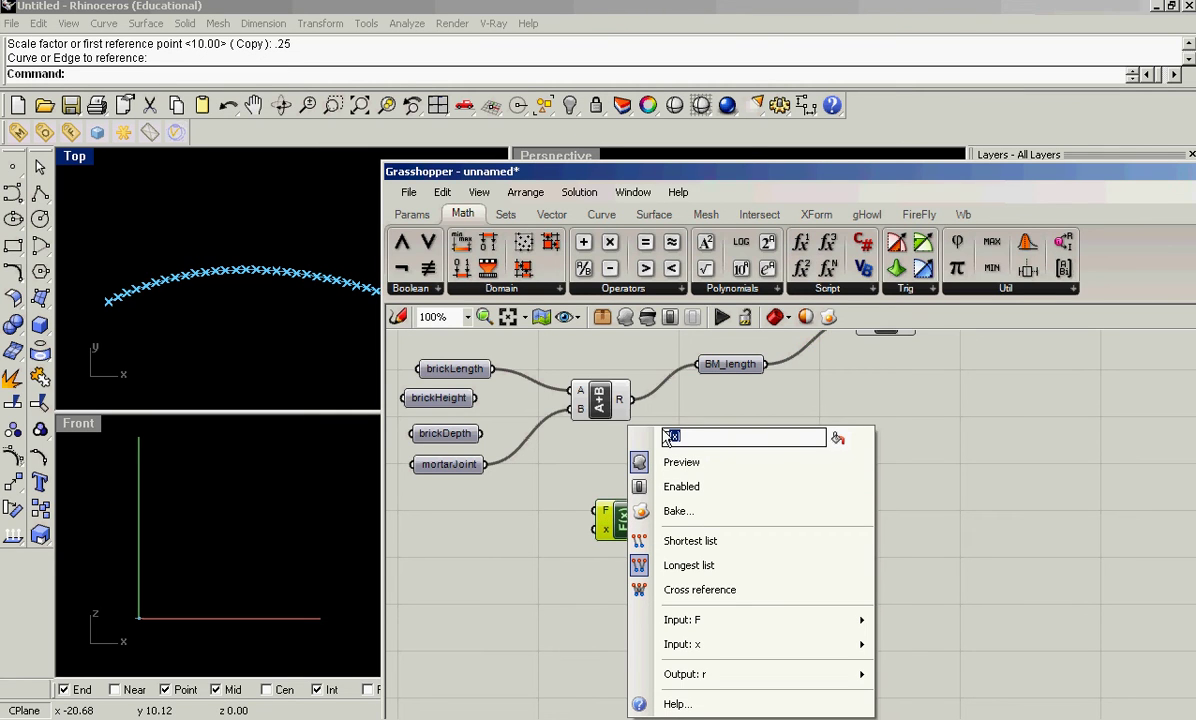
text(half)
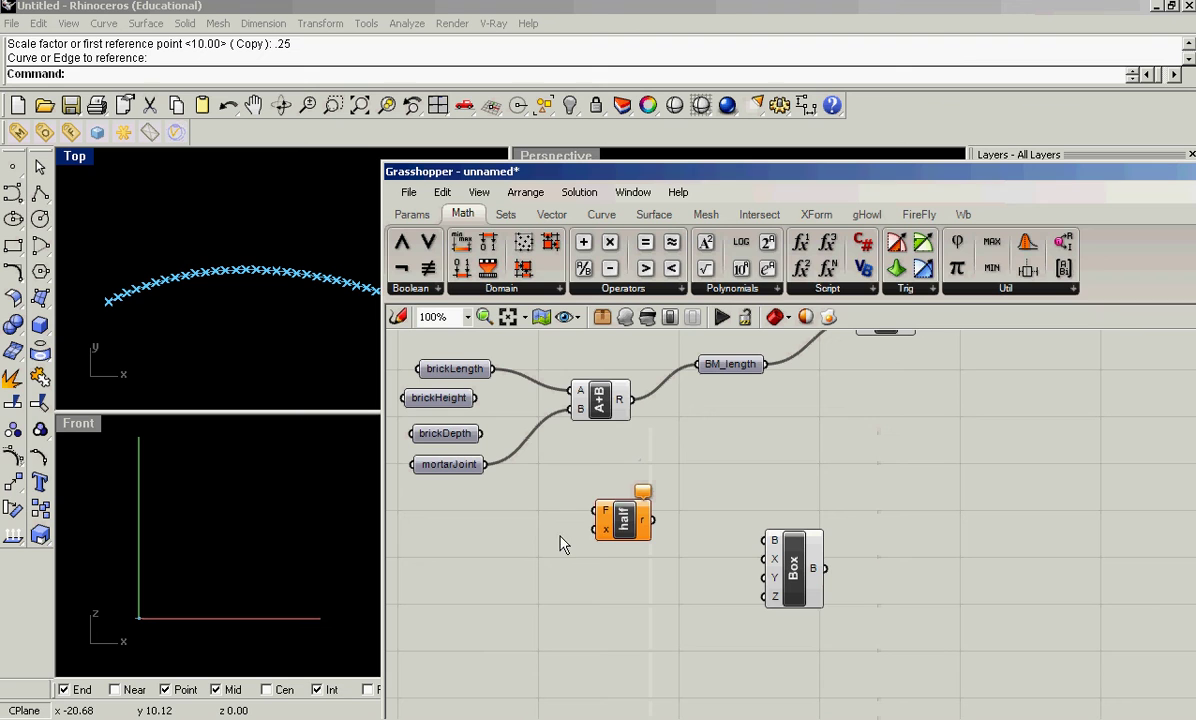
click(530, 500)
Set the half component's expression to x/2.
right_click(605, 538)
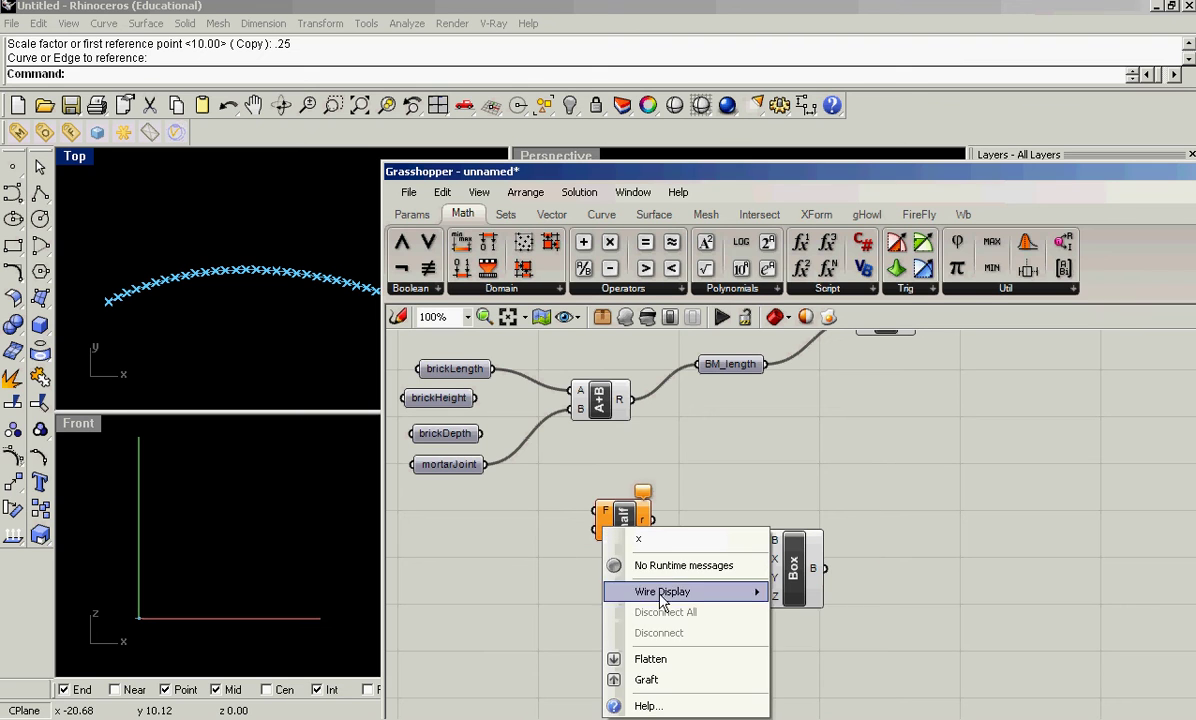
click(652, 659)
right_click(607, 537)
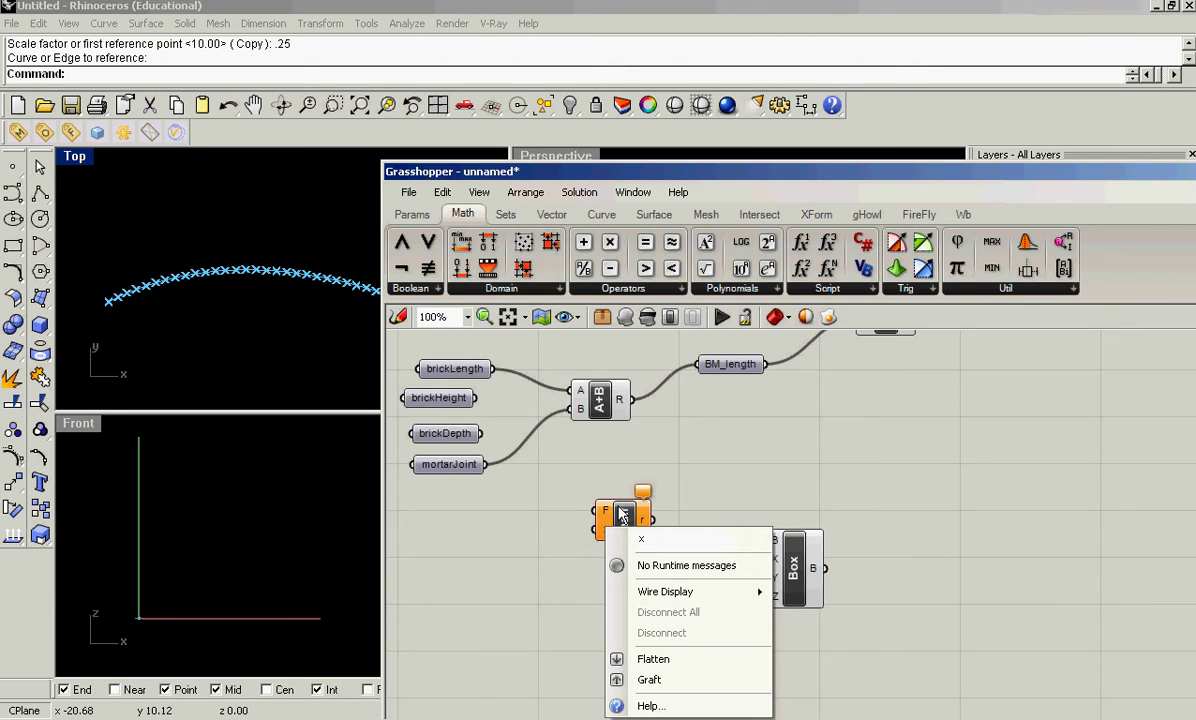
click(575, 485)
right_click(601, 510)
click(642, 634)
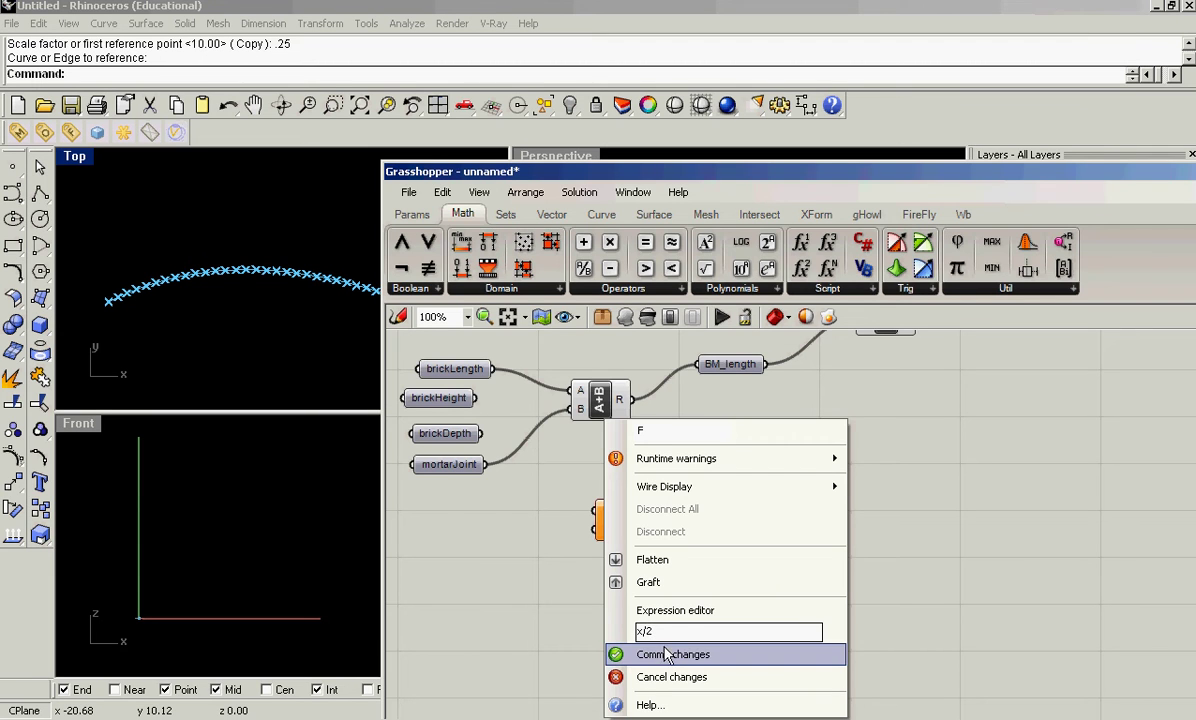
click(668, 655)
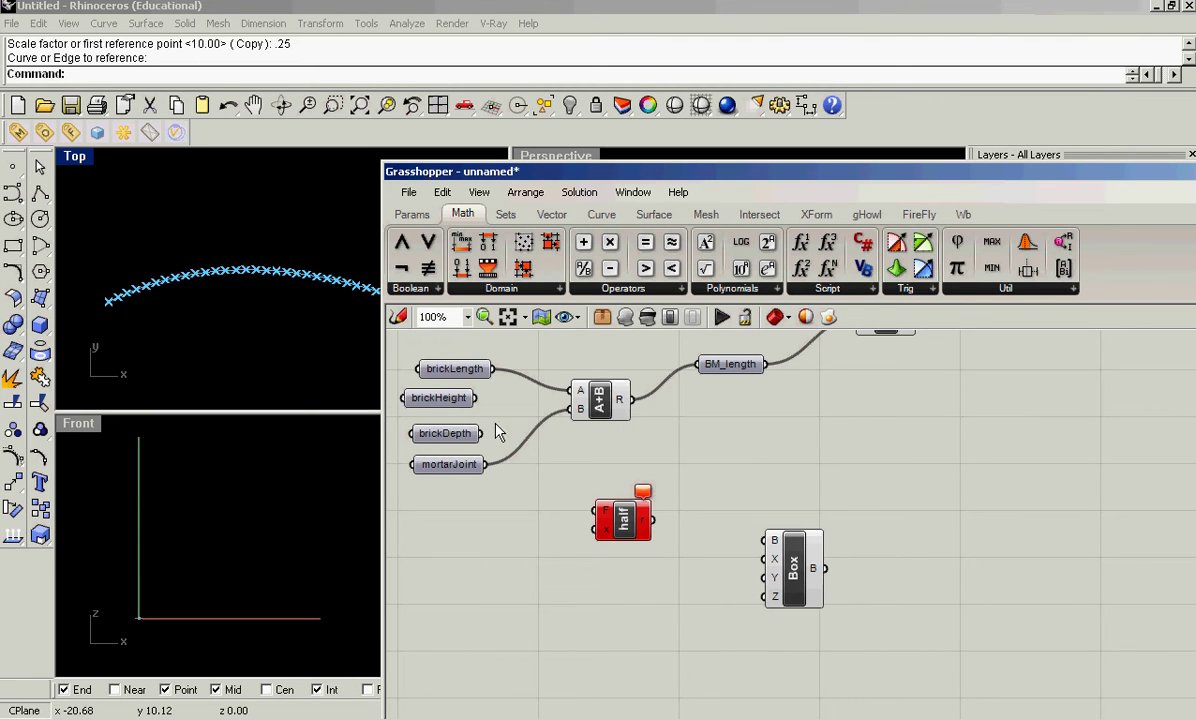
Route brickLength, brickDepth and brickHeight through three half components into Box X, Y, Z.
drag(493, 369, 585, 533)
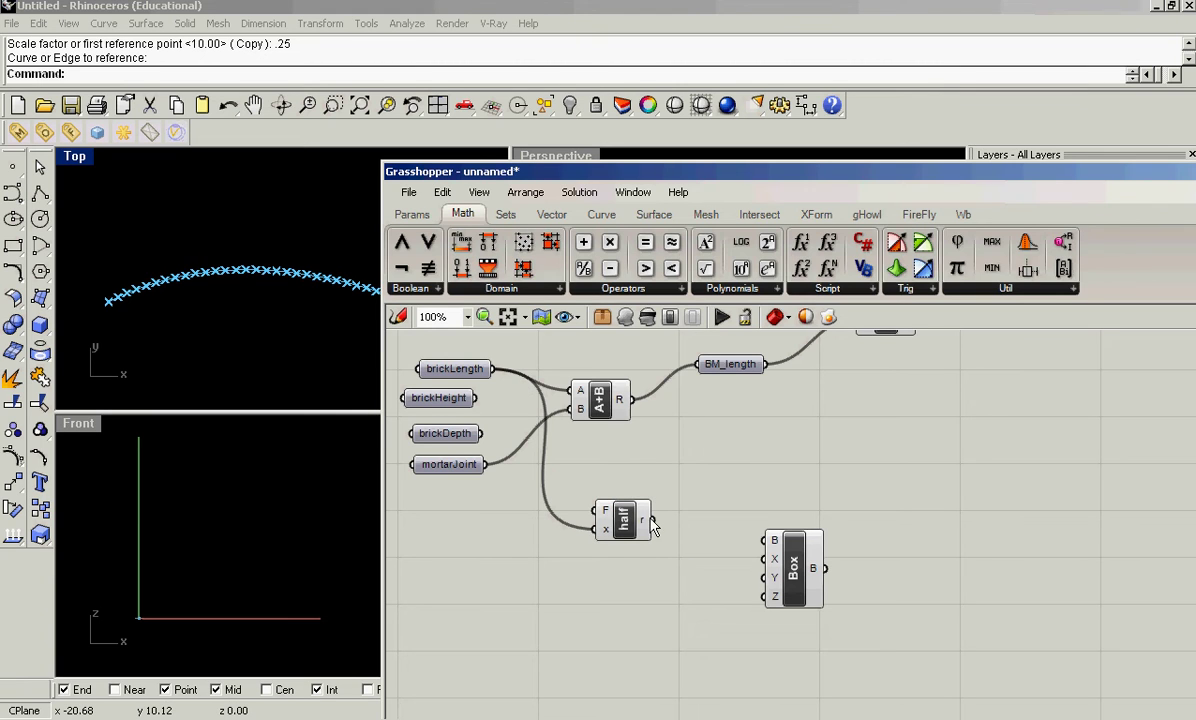
drag(651, 520, 764, 558)
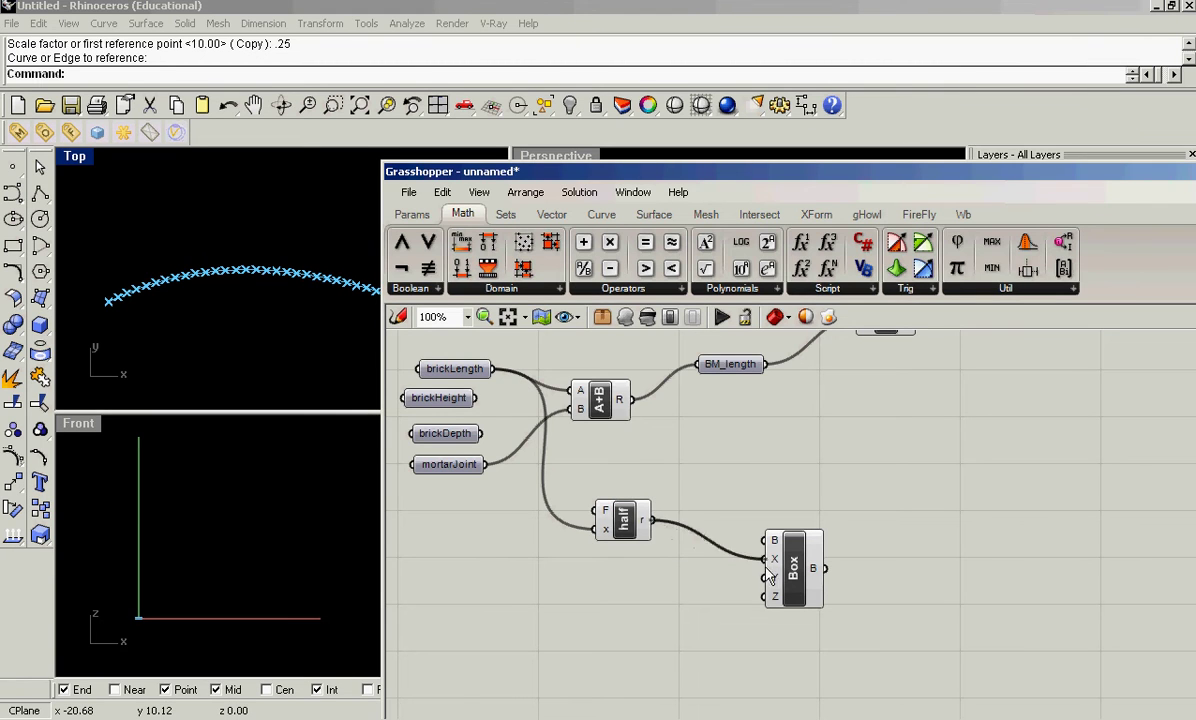
click(622, 528)
alt+drag(622, 528, 627, 580)
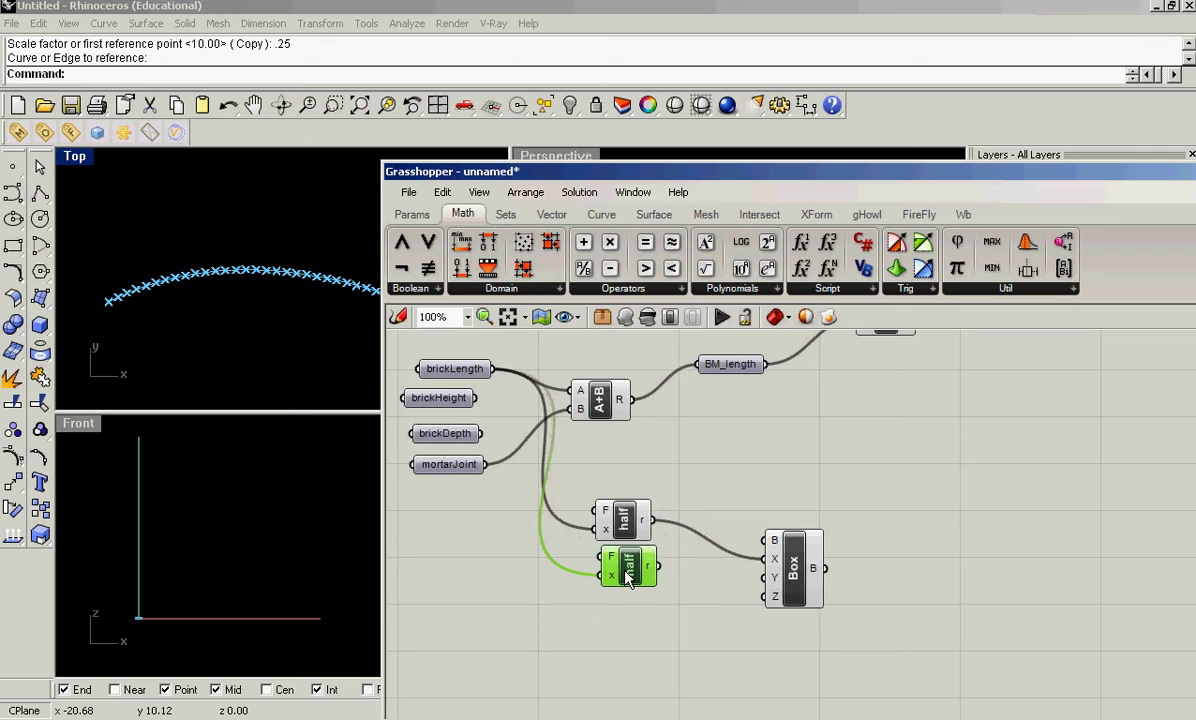
drag(482, 433, 769, 580)
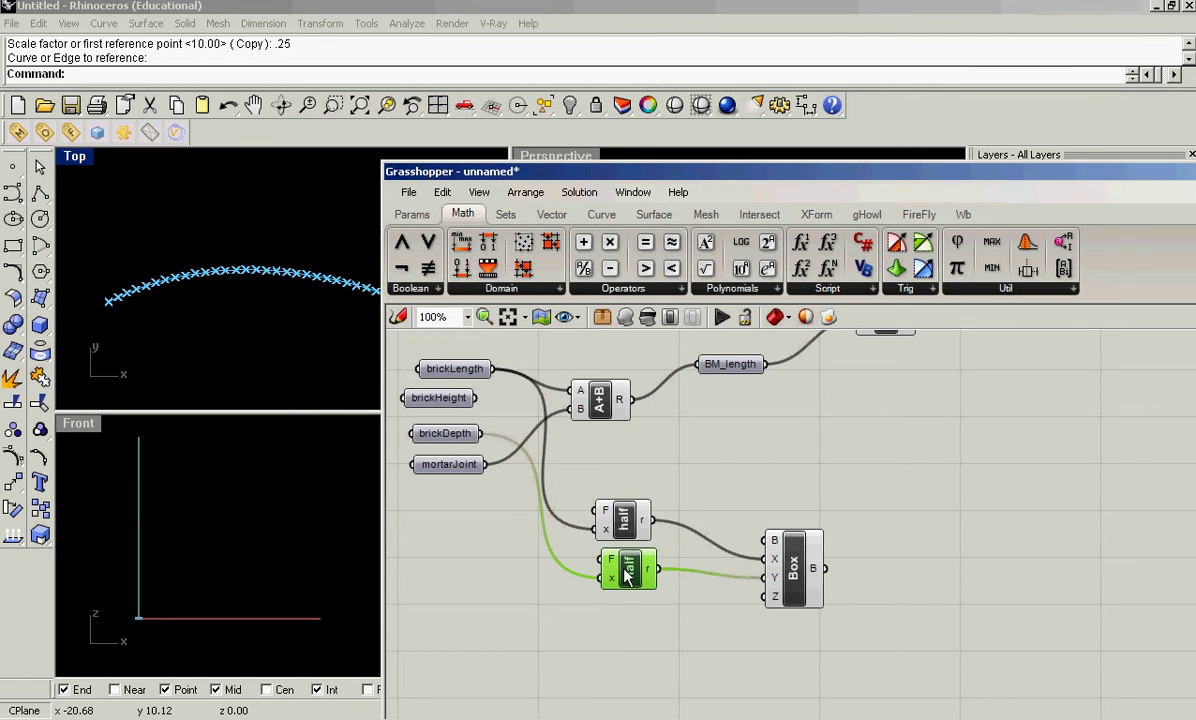
alt+drag(627, 578, 627, 633)
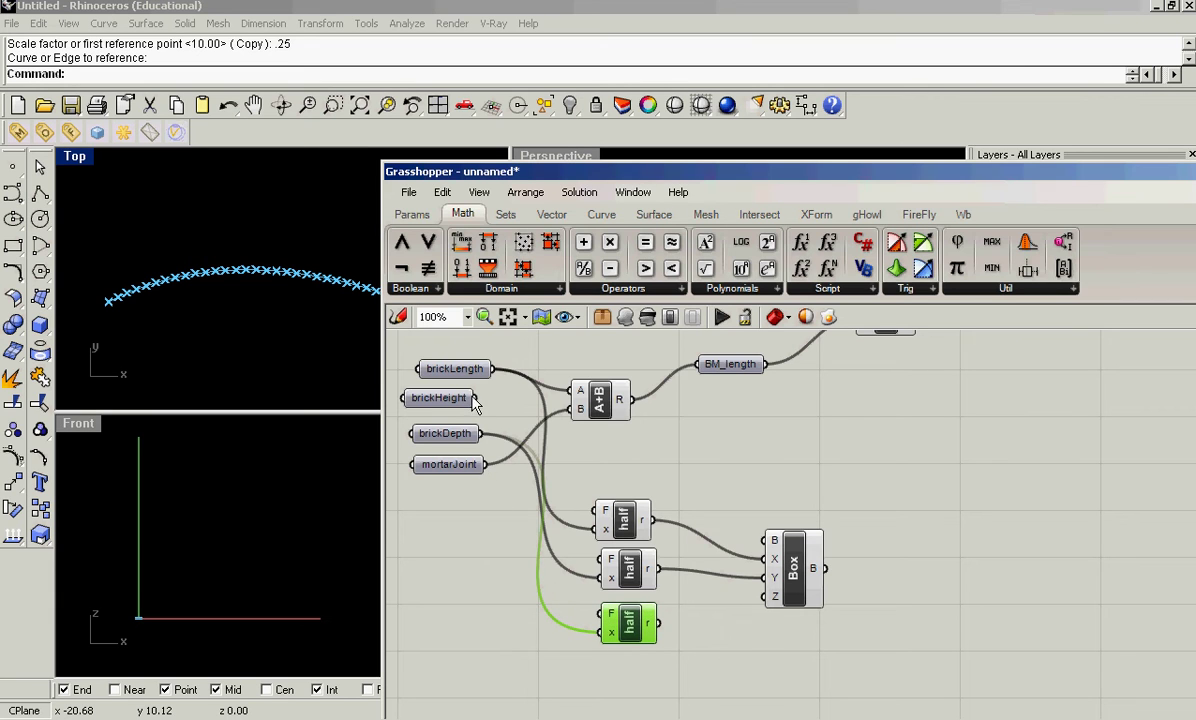
drag(475, 399, 762, 600)
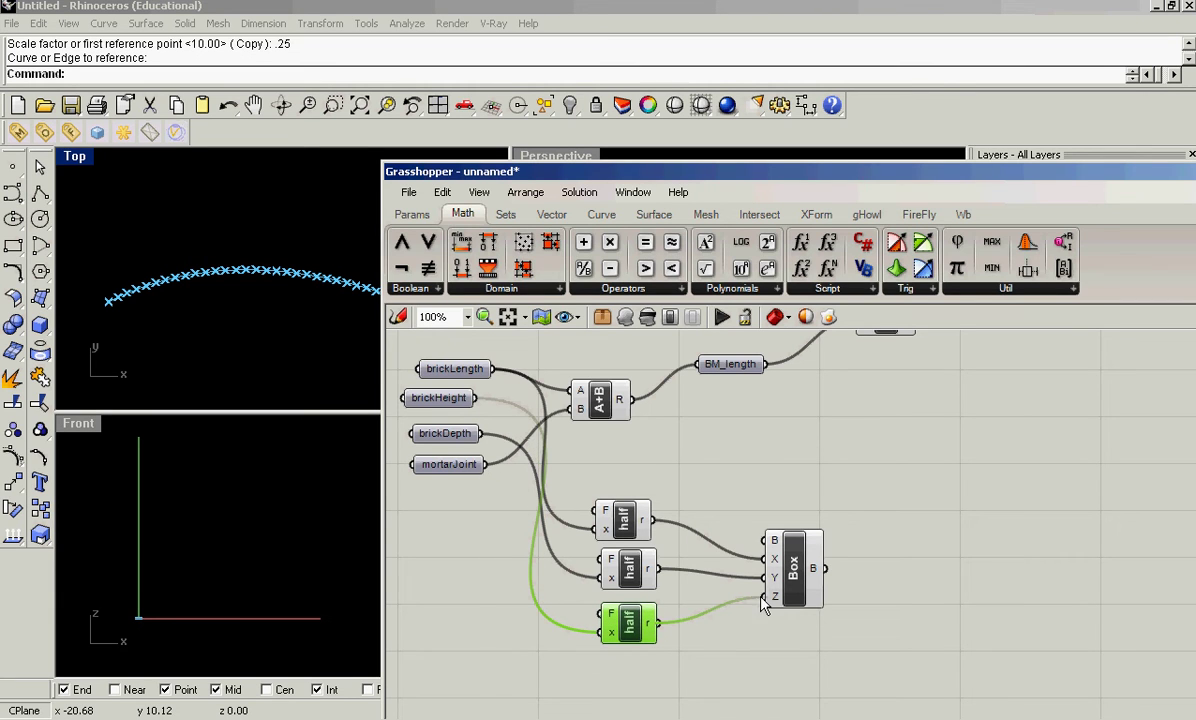
right_drag(985, 592, 849, 662)
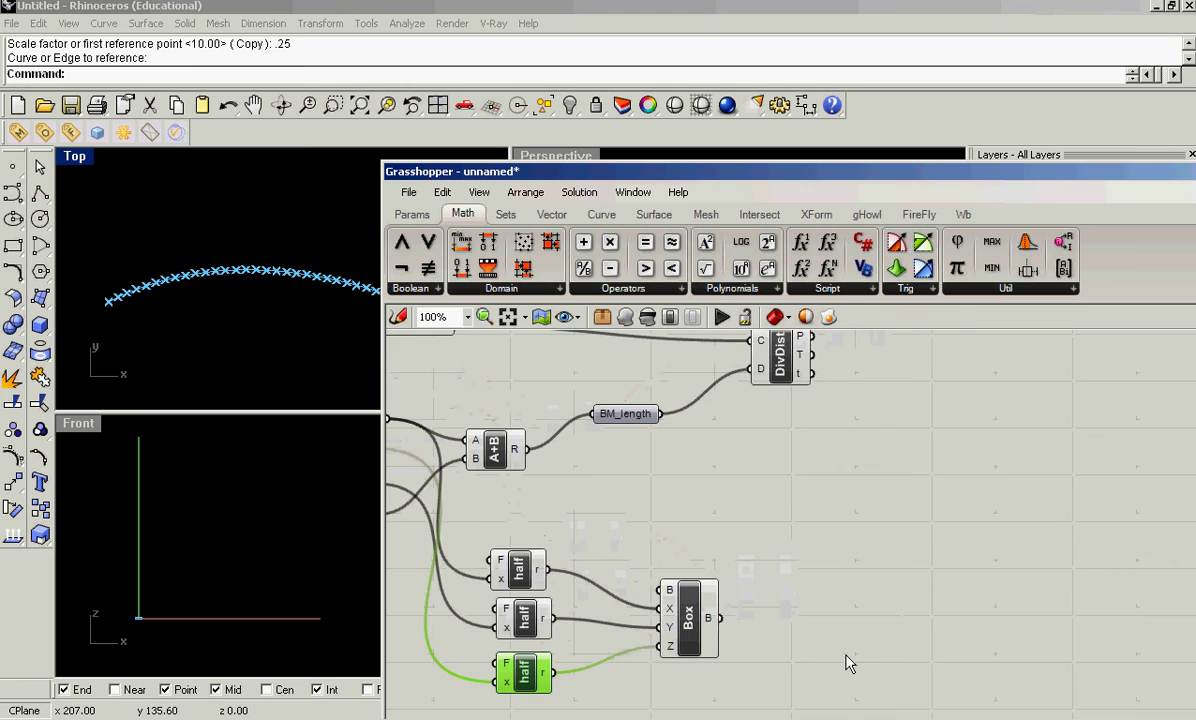
Move the Box component right and place an XY Plane component from Vector > Plane.
drag(679, 638, 937, 563)
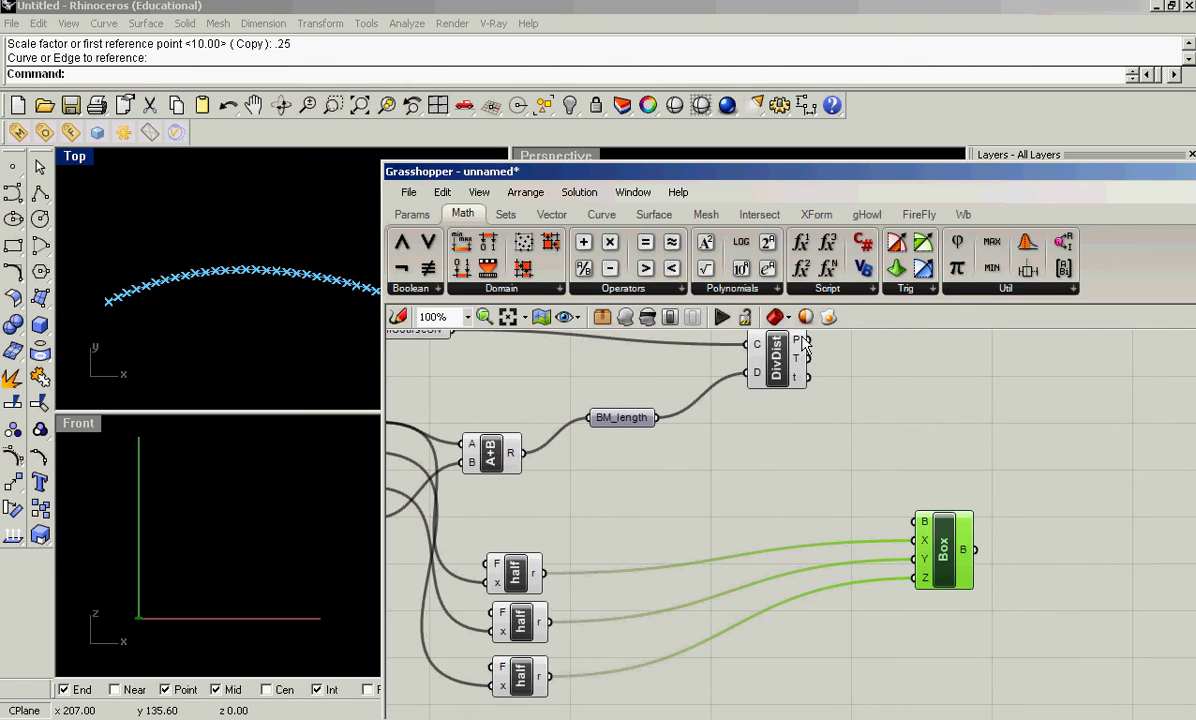
click(752, 338)
click(716, 434)
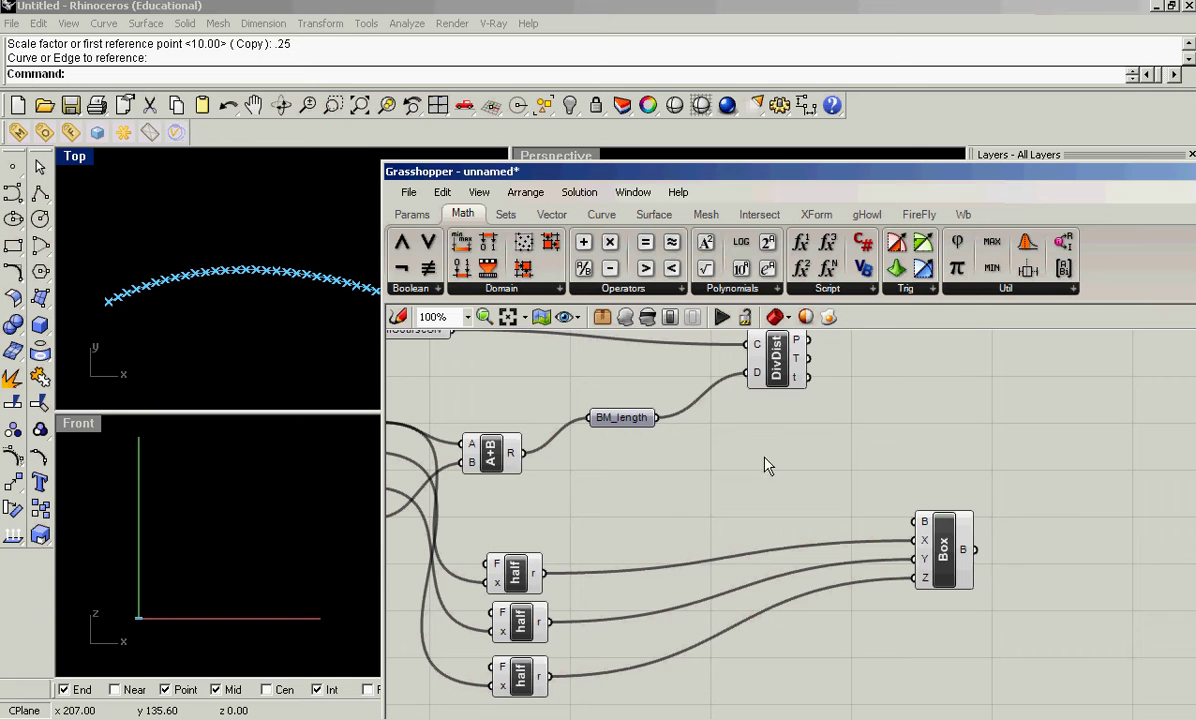
click(506, 215)
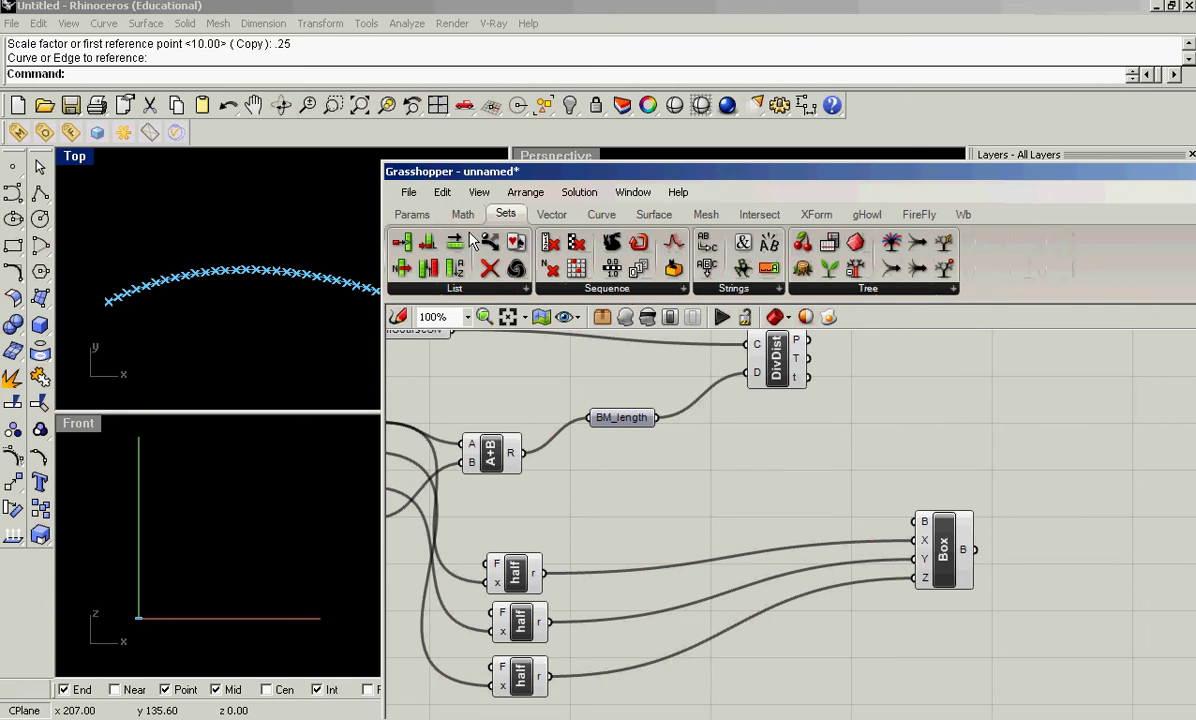
click(549, 218)
click(598, 289)
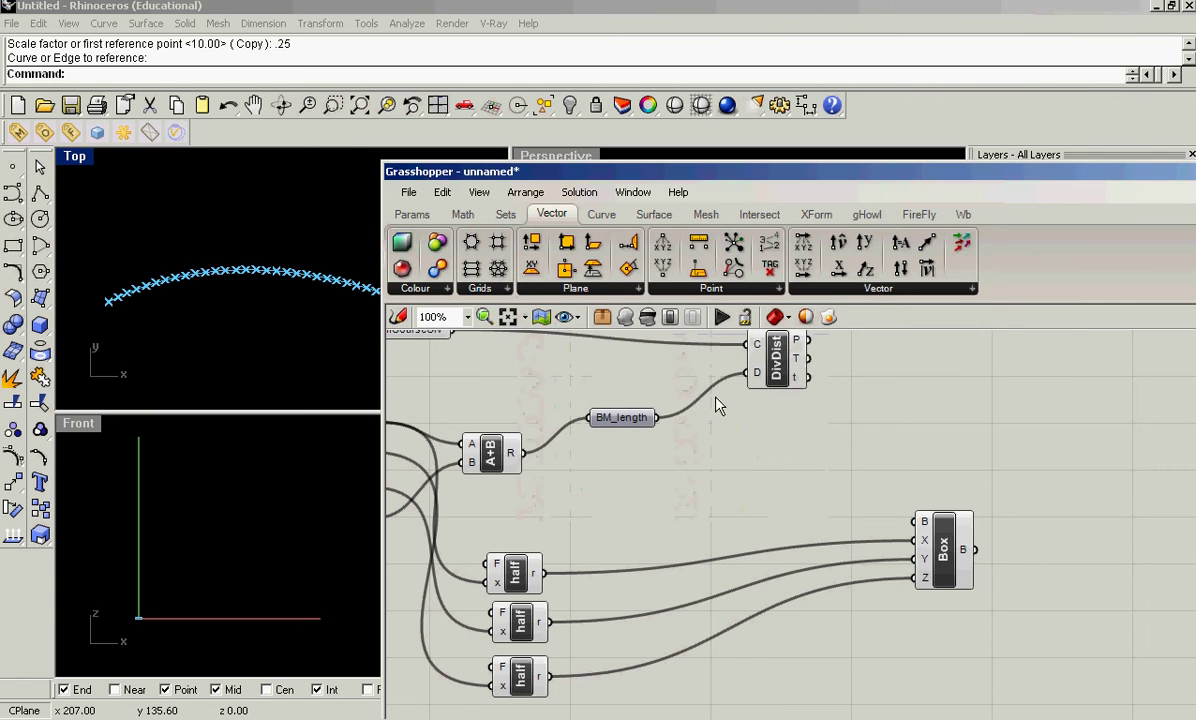
click(945, 358)
right_drag(908, 382, 870, 445)
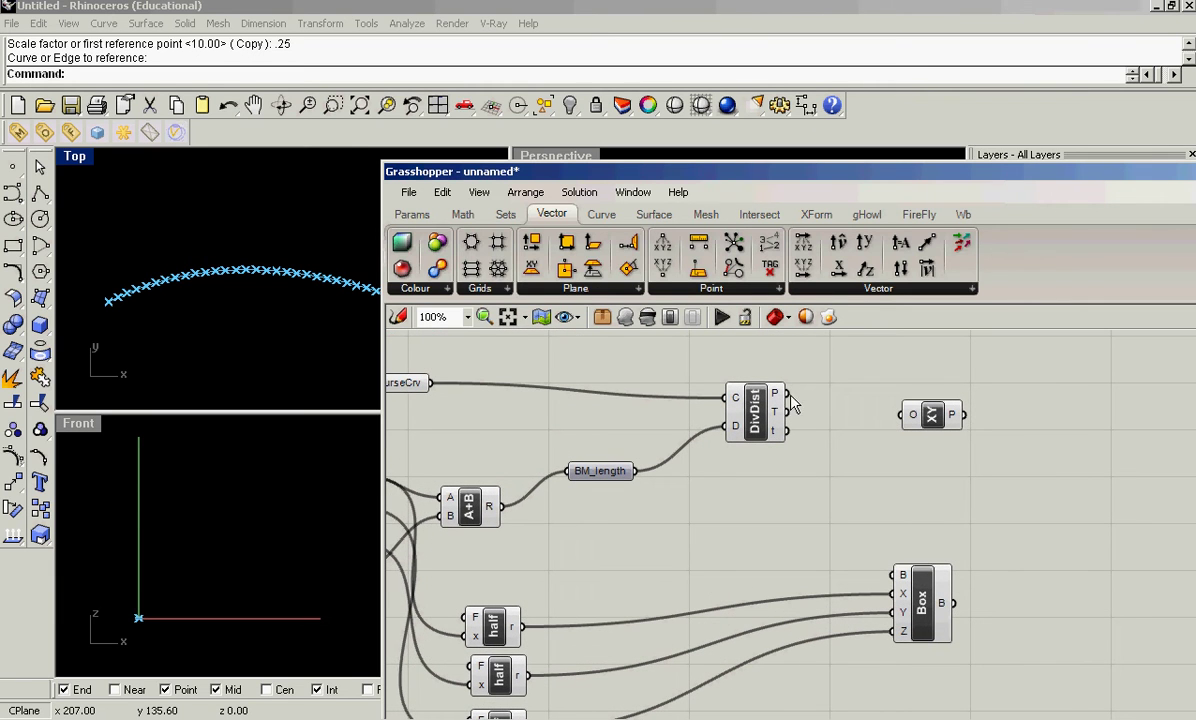
Add a Point parameter fed by DivDist's points and name it BottomCourseCP.
click(398, 212)
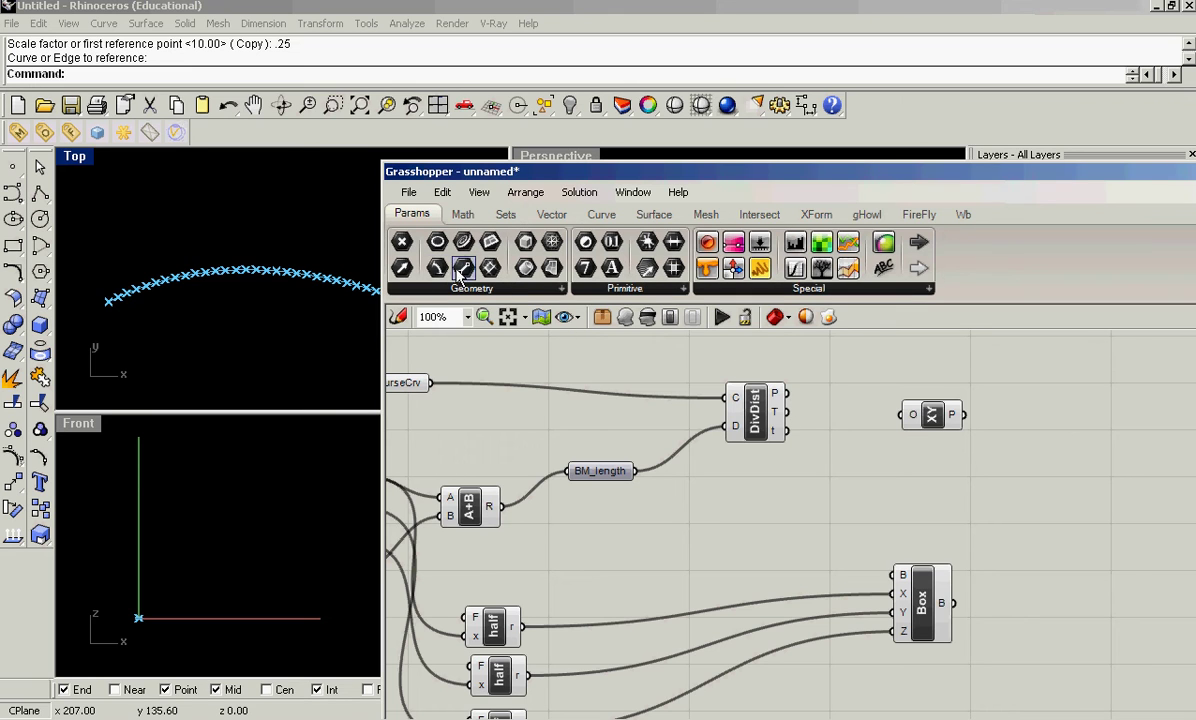
click(836, 396)
drag(786, 393, 809, 386)
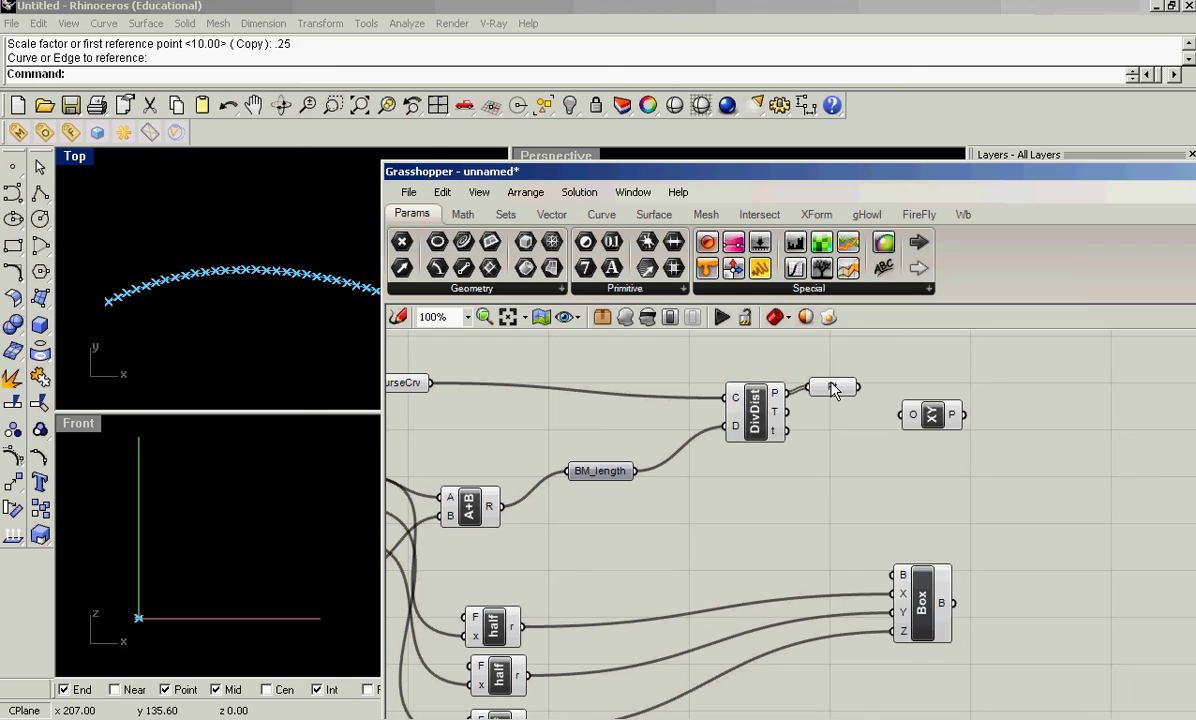
right_click(834, 386)
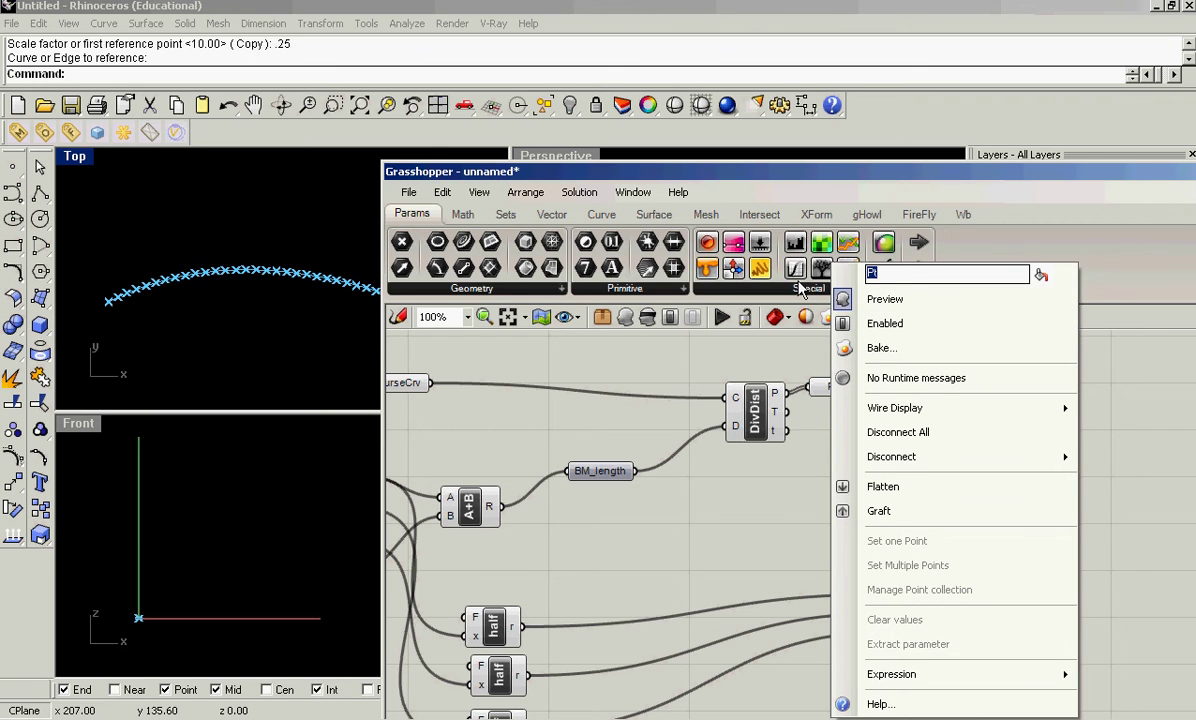
text(BottomC)
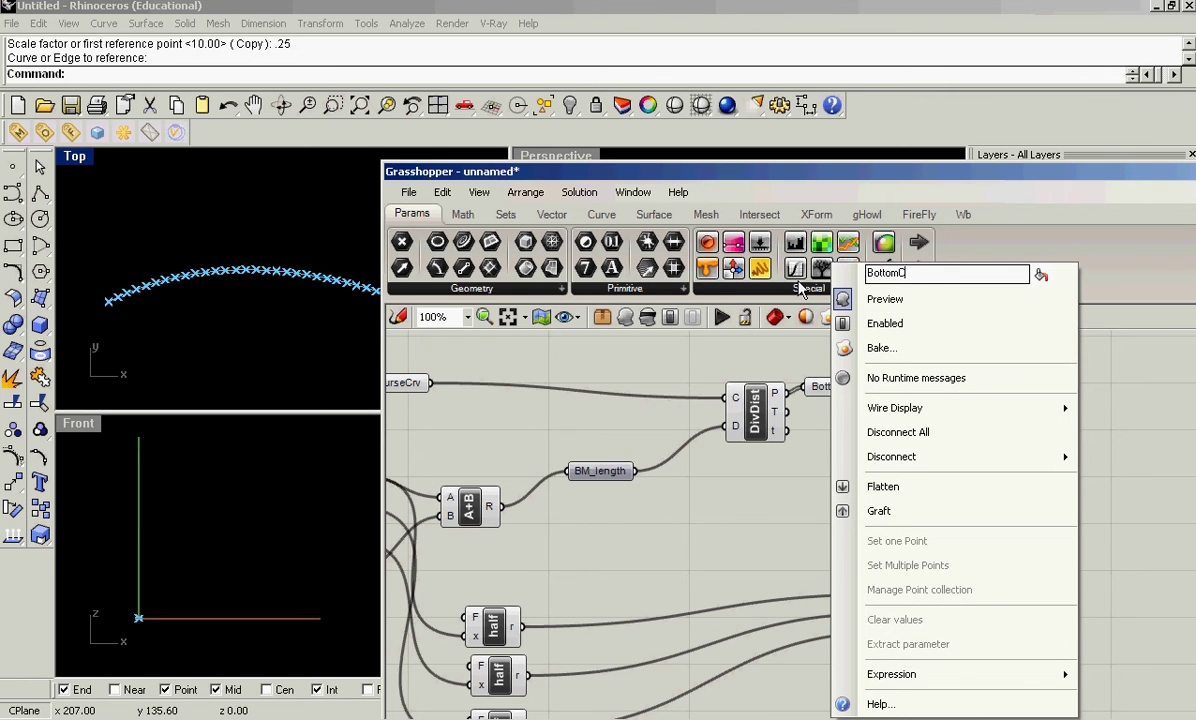
text(ourseCP)
key(Return)
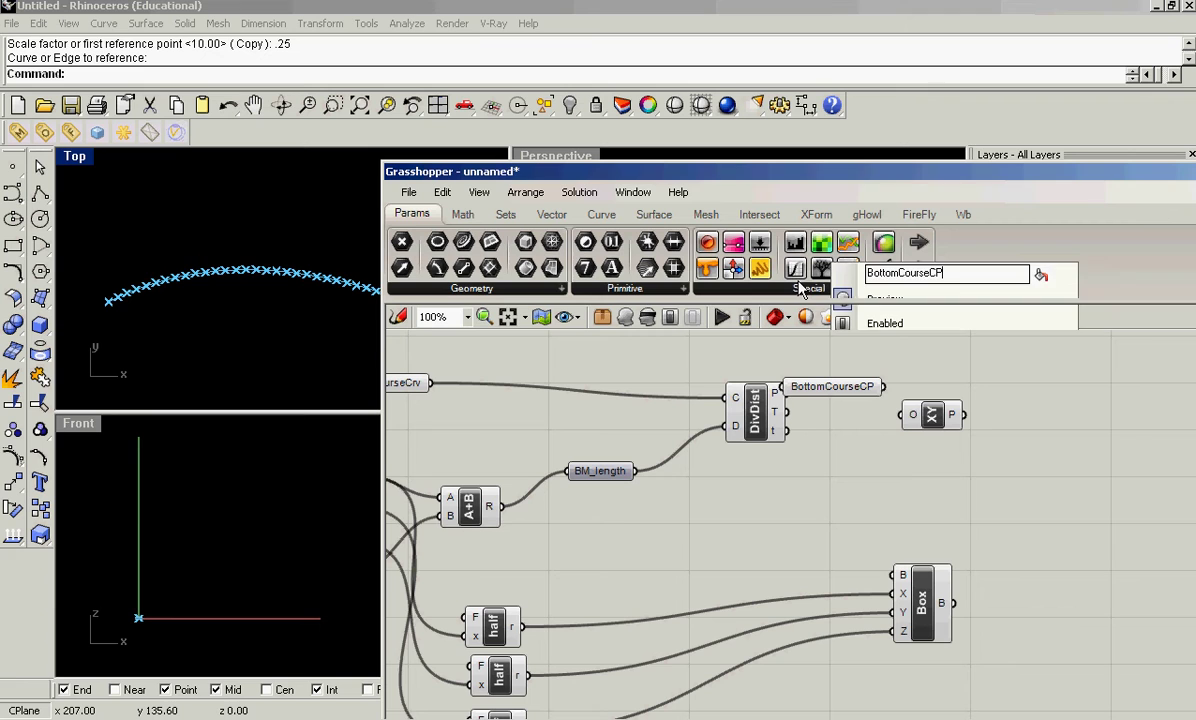
drag(948, 425, 1059, 440)
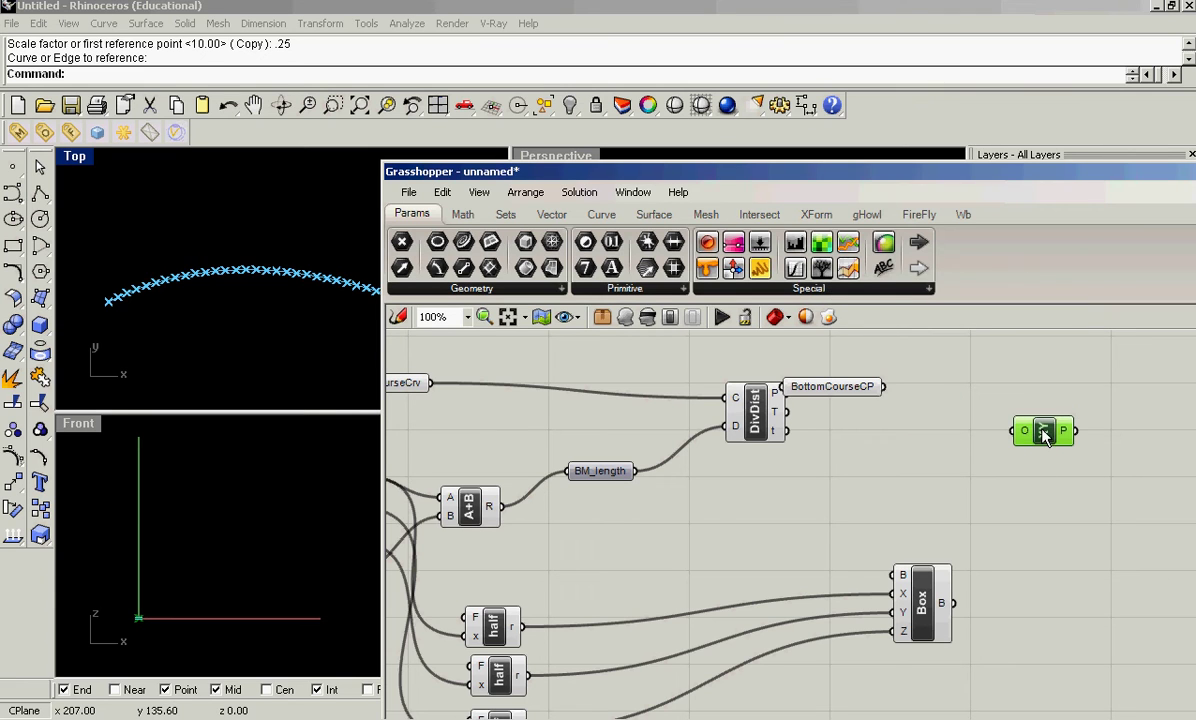
Wire BottomCourseCP into XY Plane's origin and the XY planes into Box's base input.
drag(850, 387, 1020, 432)
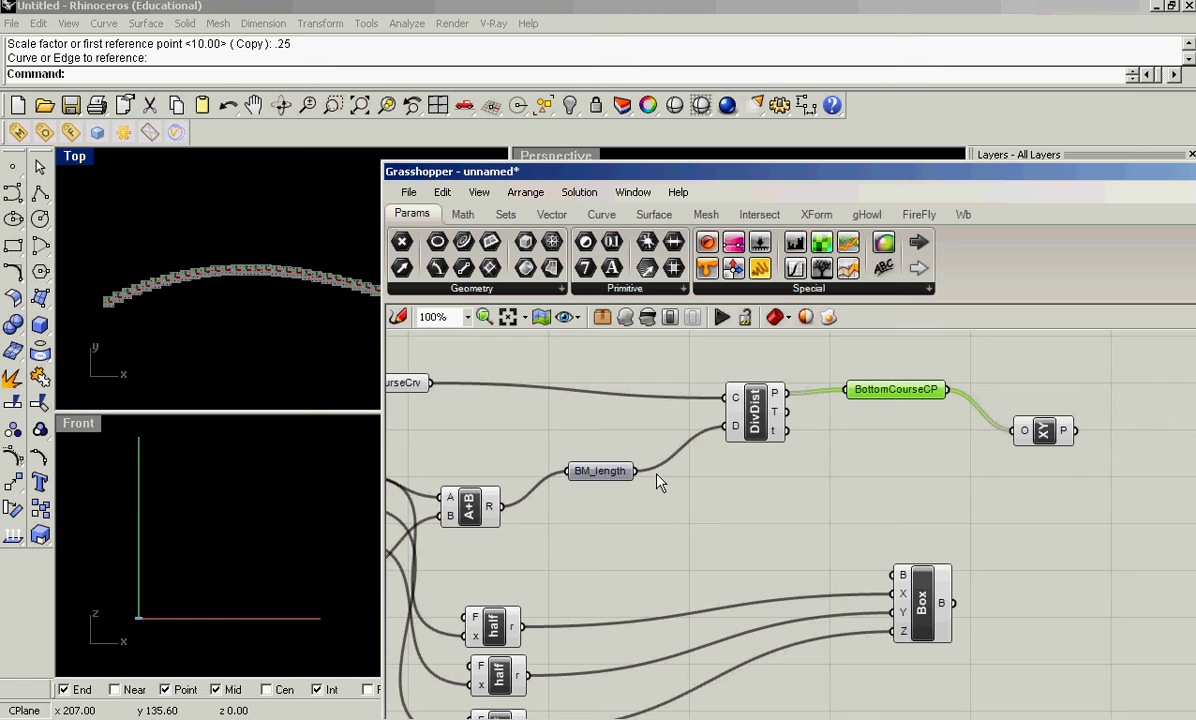
scroll(713, 578, down, 4)
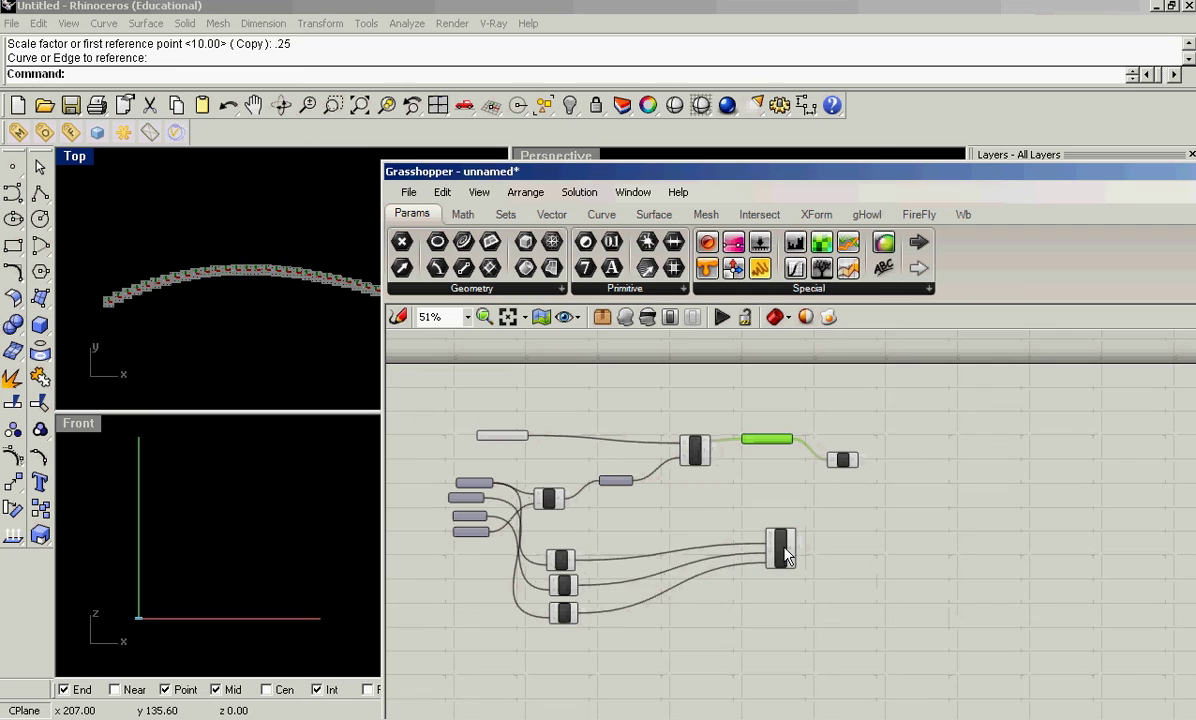
drag(783, 531, 882, 503)
scroll(882, 503, up, 4)
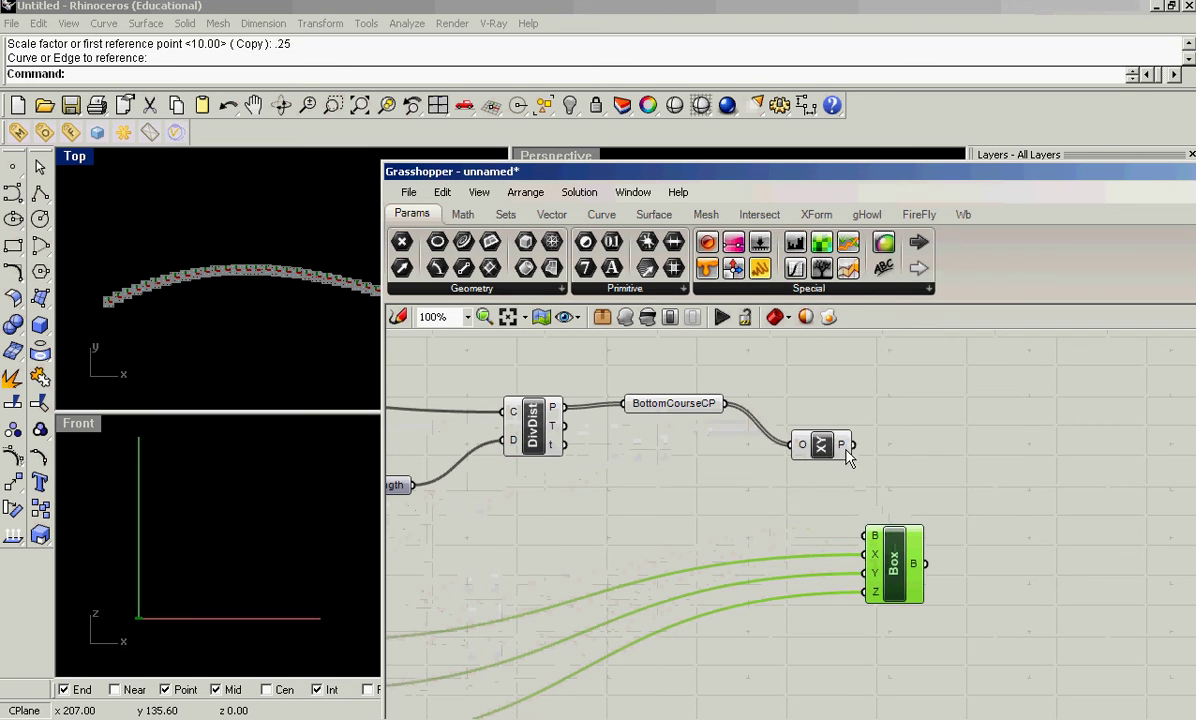
drag(851, 444, 872, 540)
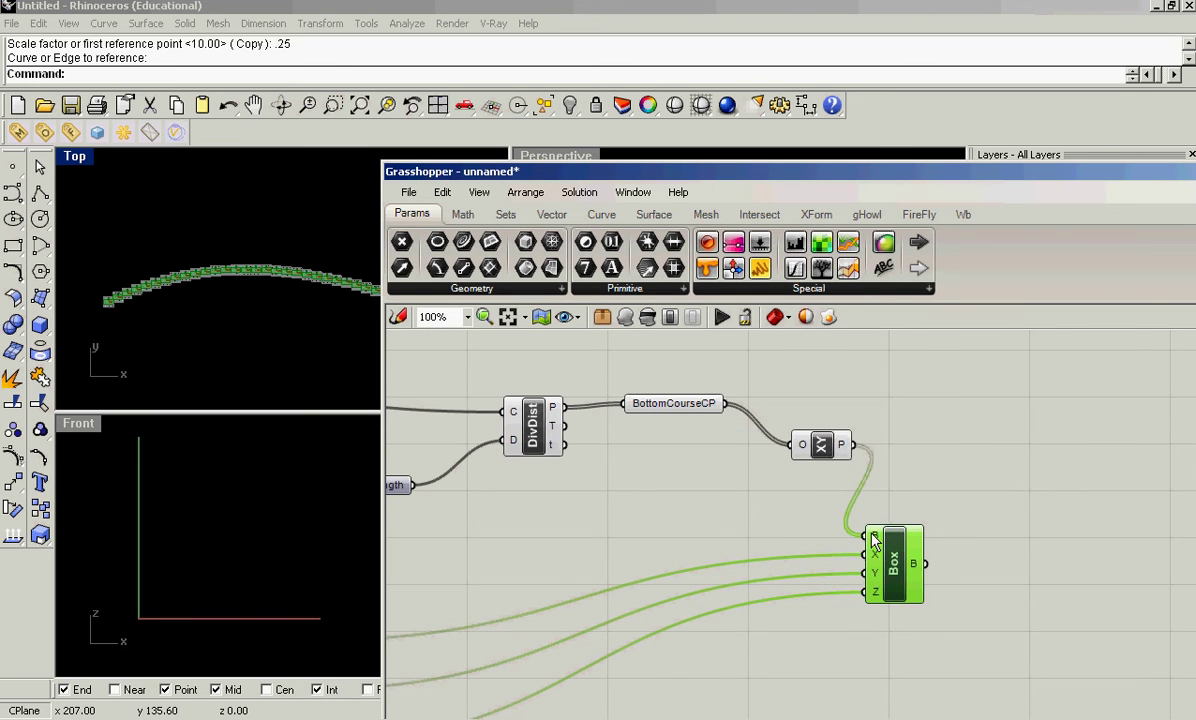
drag(811, 492, 505, 412)
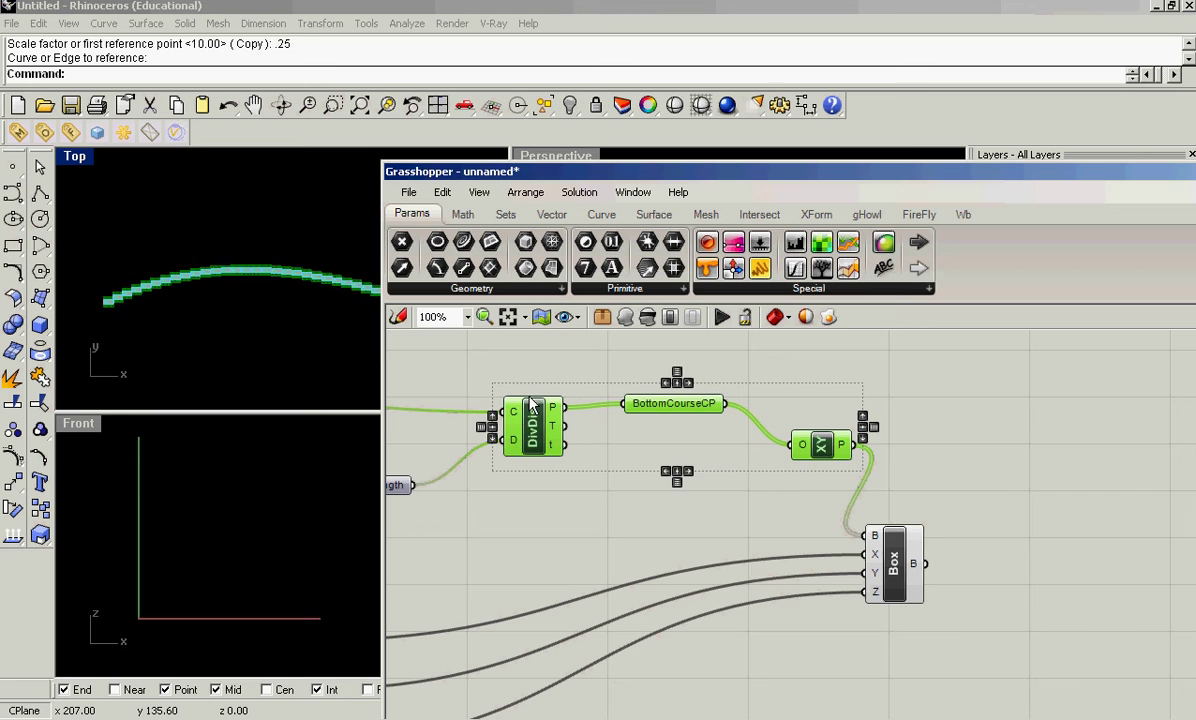
Move the Grasshopper window aside and frame the flat bricks along the arch in Rhino's Top view.
click(250, 320)
scroll(254, 289, up, 2)
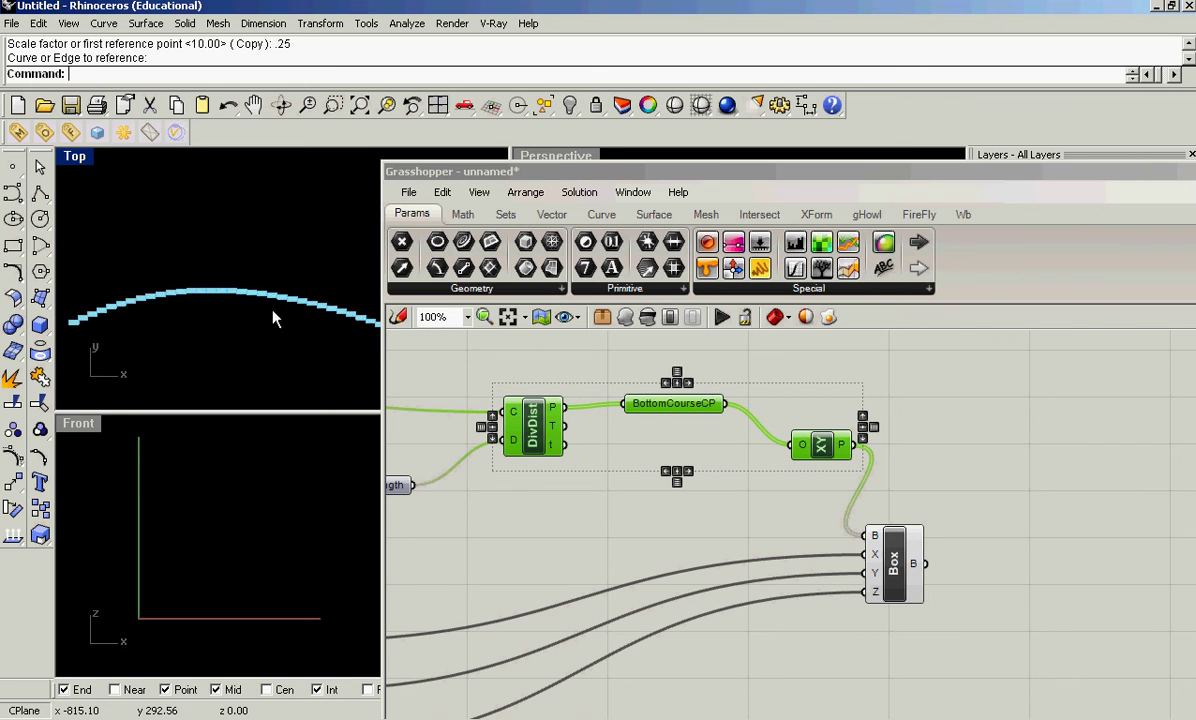
scroll(260, 305, up, 3)
scroll(240, 302, down, 3)
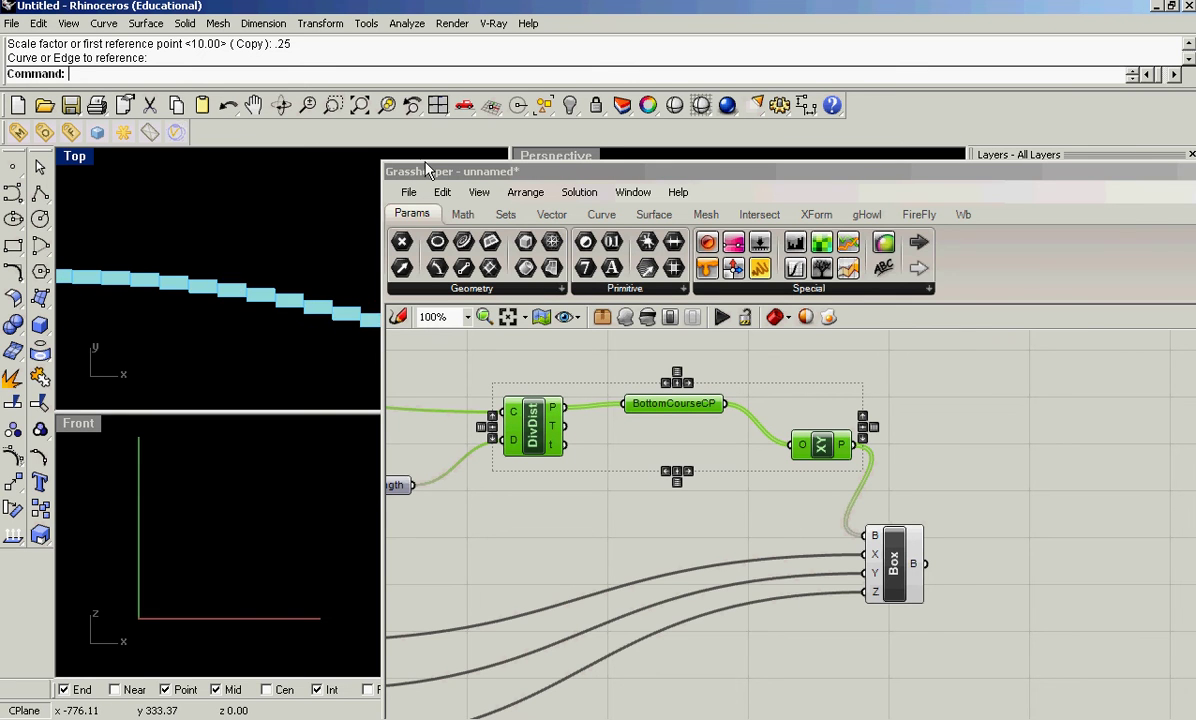
drag(445, 172, 763, 216)
scroll(380, 290, down, 3)
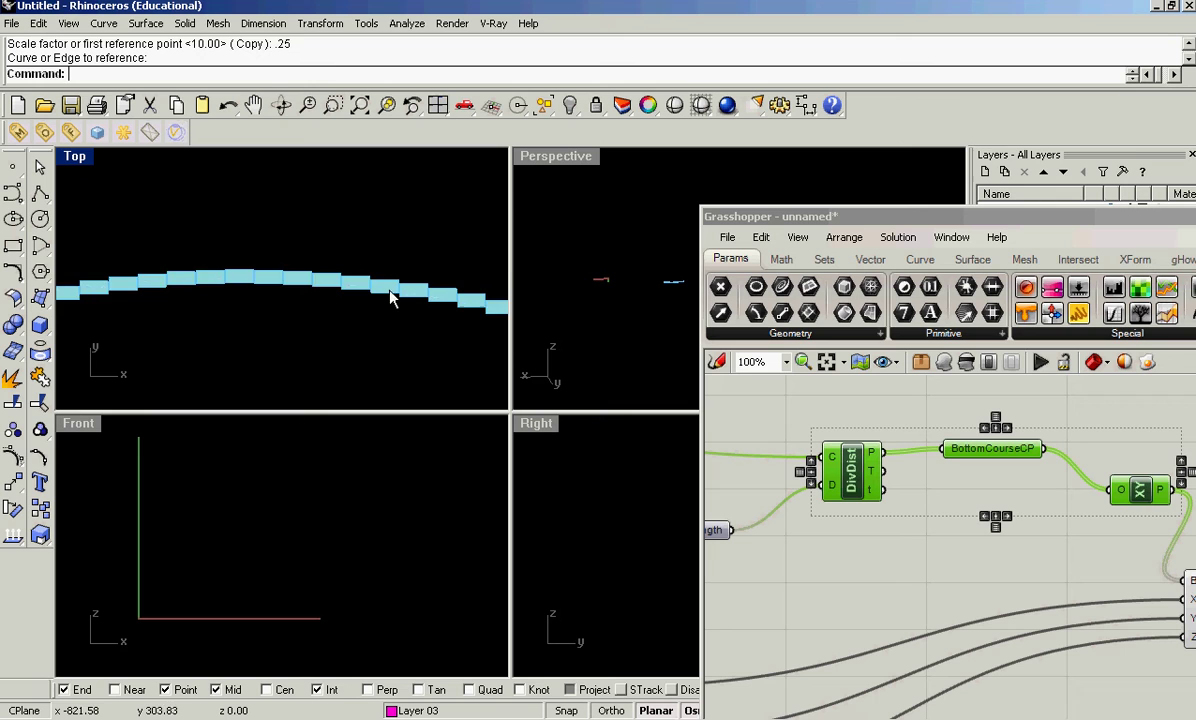
scroll(230, 315, up, 4)
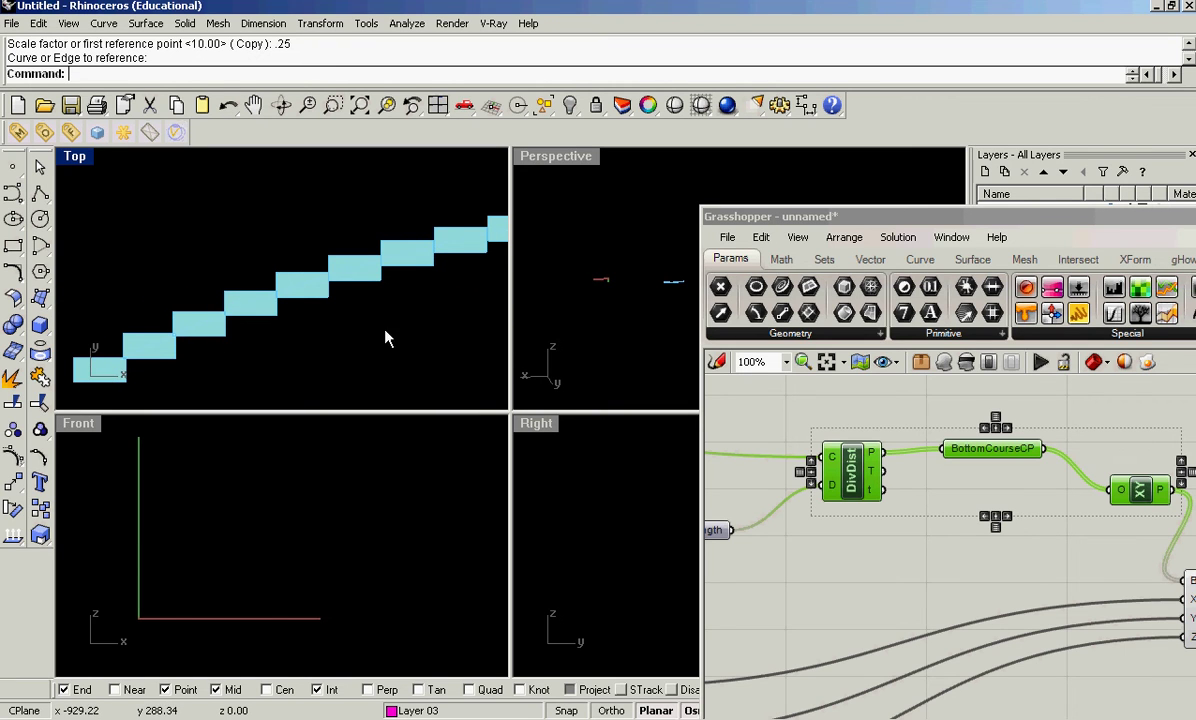
right_drag(387, 339, 318, 330)
scroll(290, 314, down, 5)
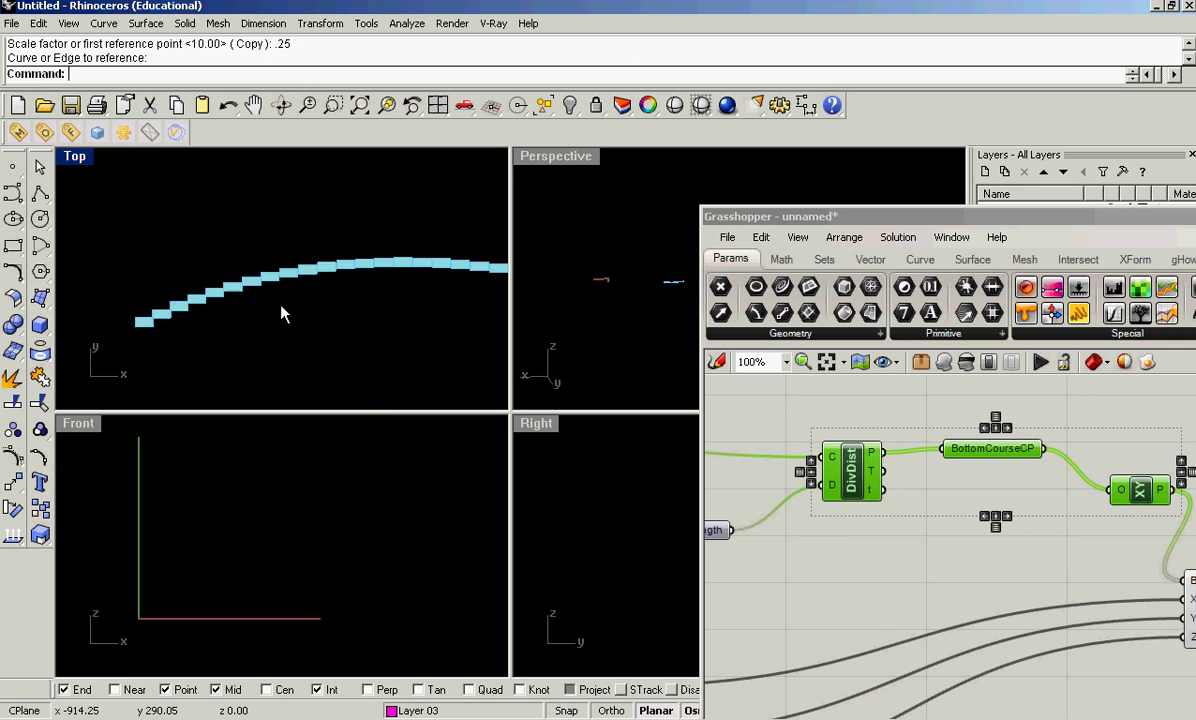
scroll(368, 303, up, 5)
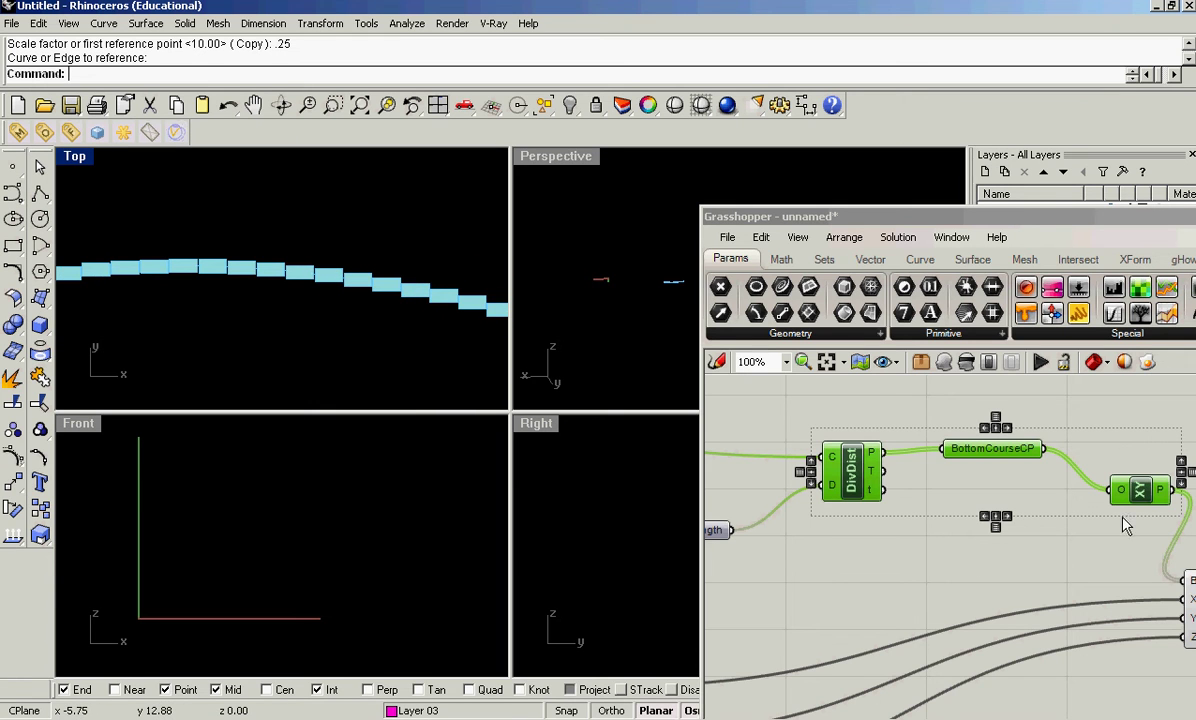
right_drag(1124, 526, 1032, 508)
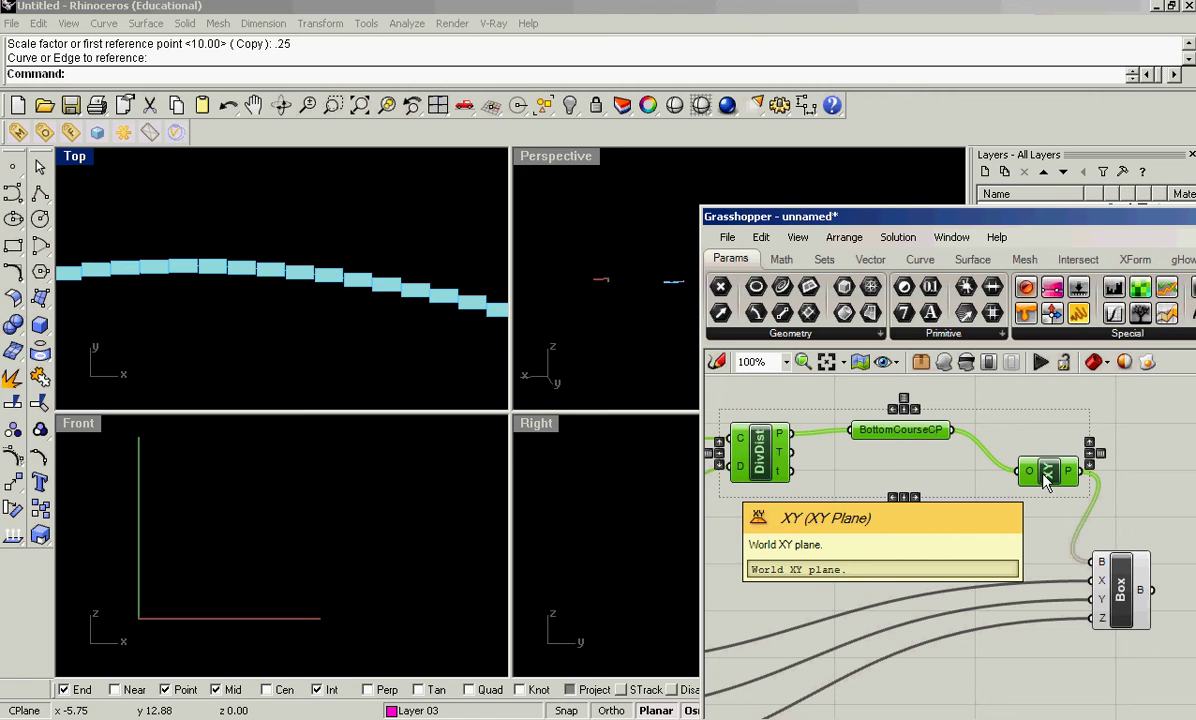
click(827, 556)
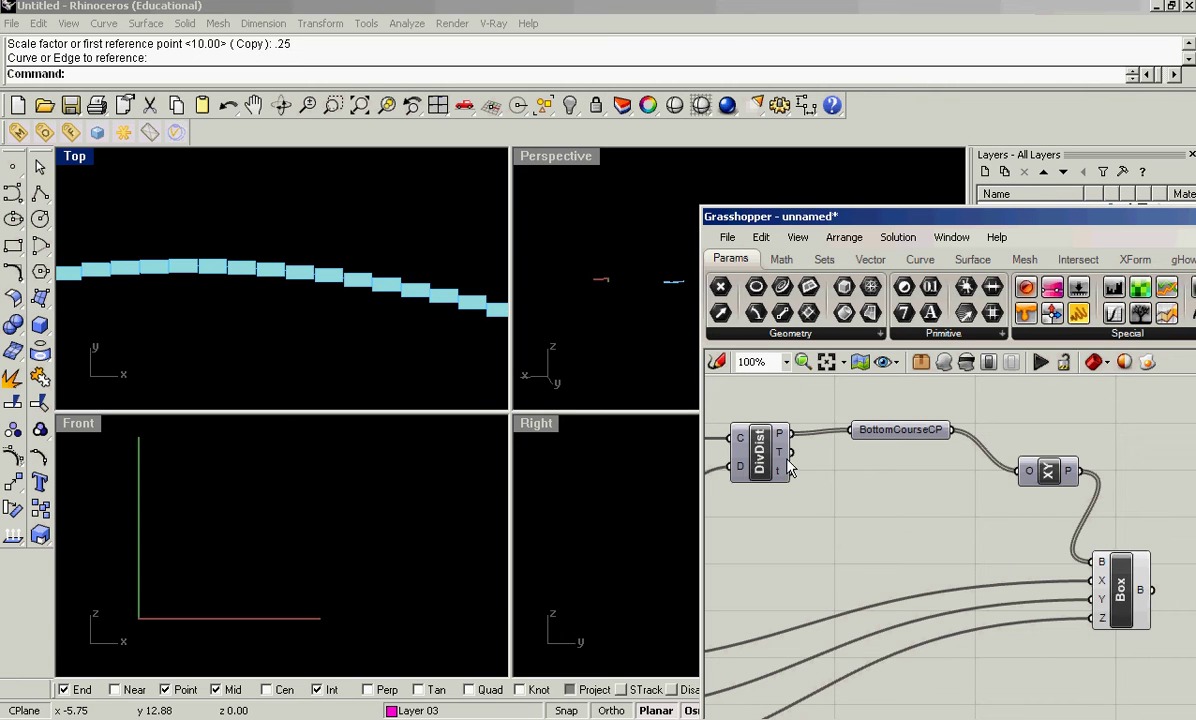
mouse_move(786, 465)
Make room below DivDist and drop a Plane (Pl) component from the Vector tab's Plane list.
scroll(930, 547, down, 5)
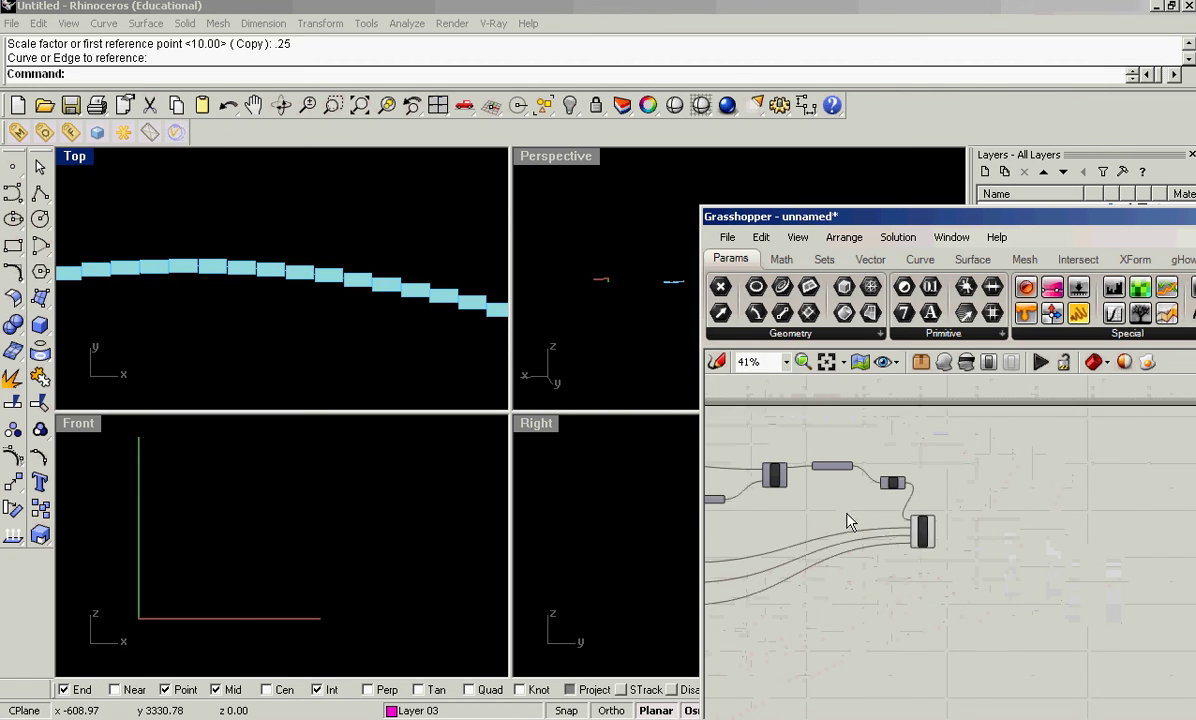
drag(892, 557, 1010, 485)
click(860, 507)
scroll(793, 490, up, 5)
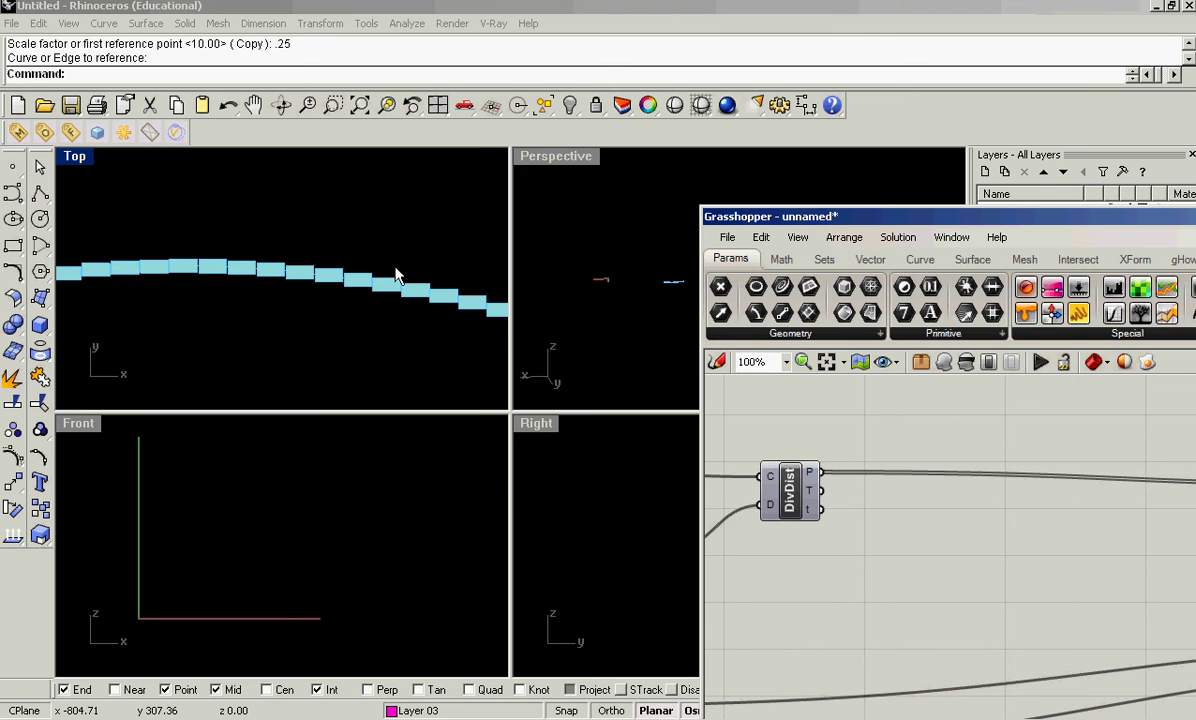
click(870, 260)
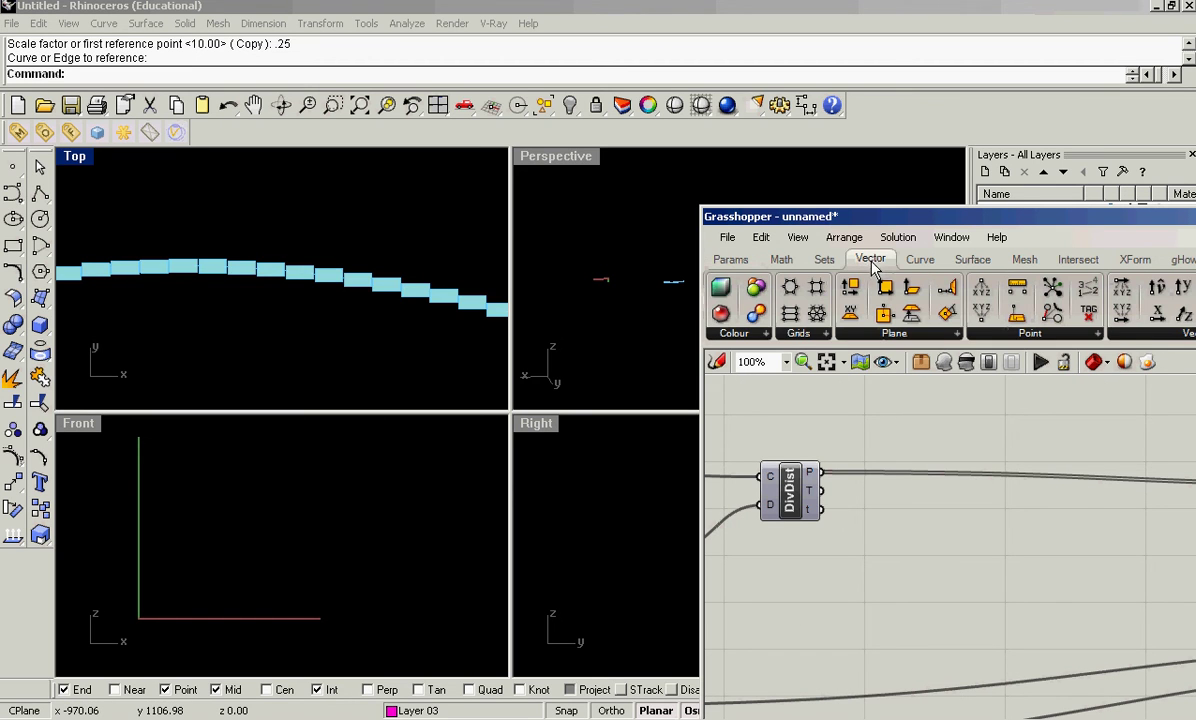
click(940, 336)
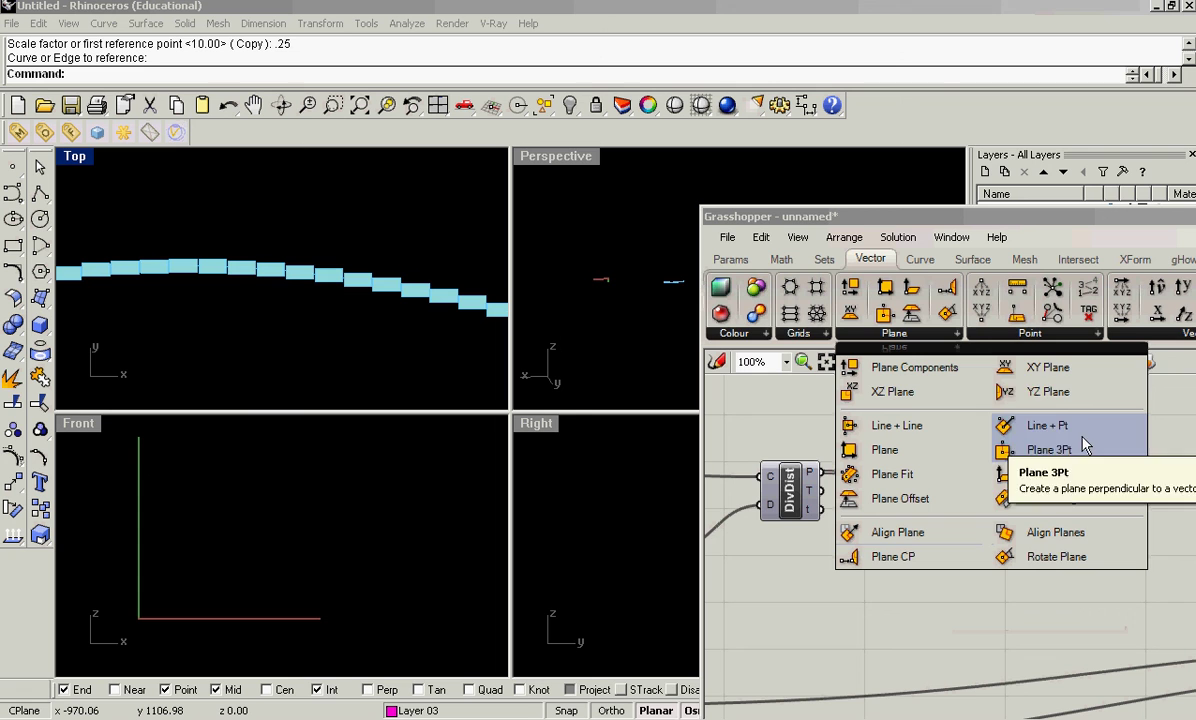
drag(995, 217, 858, 157)
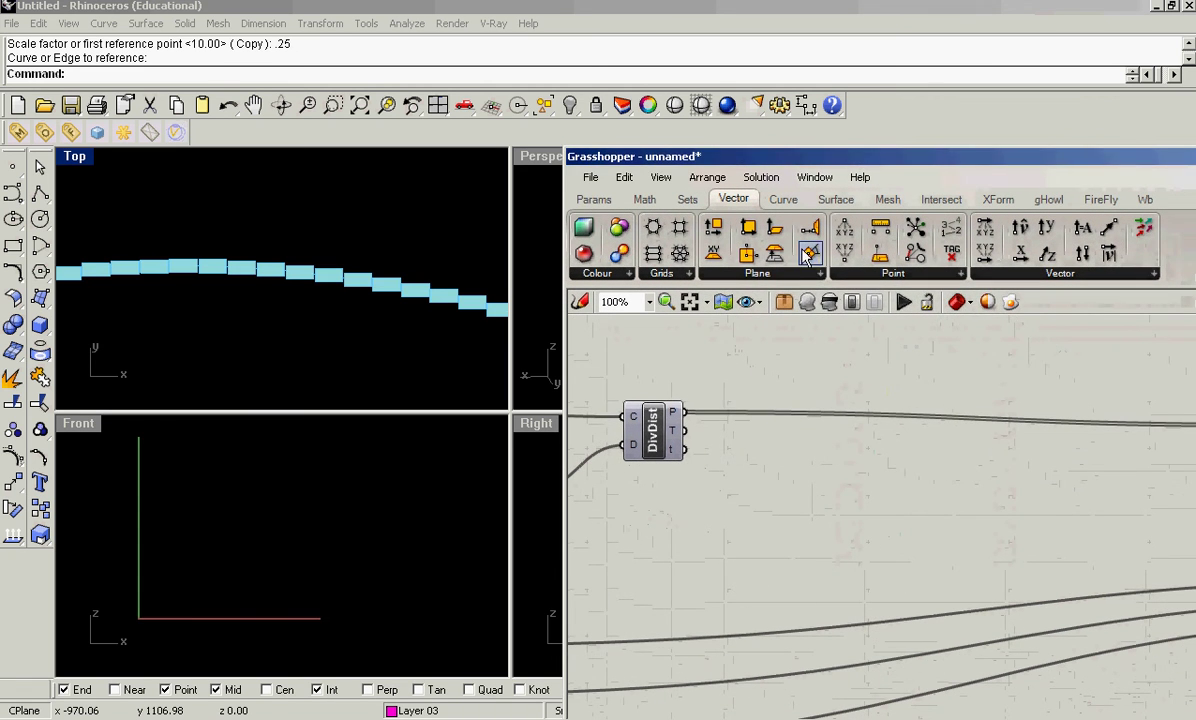
click(811, 273)
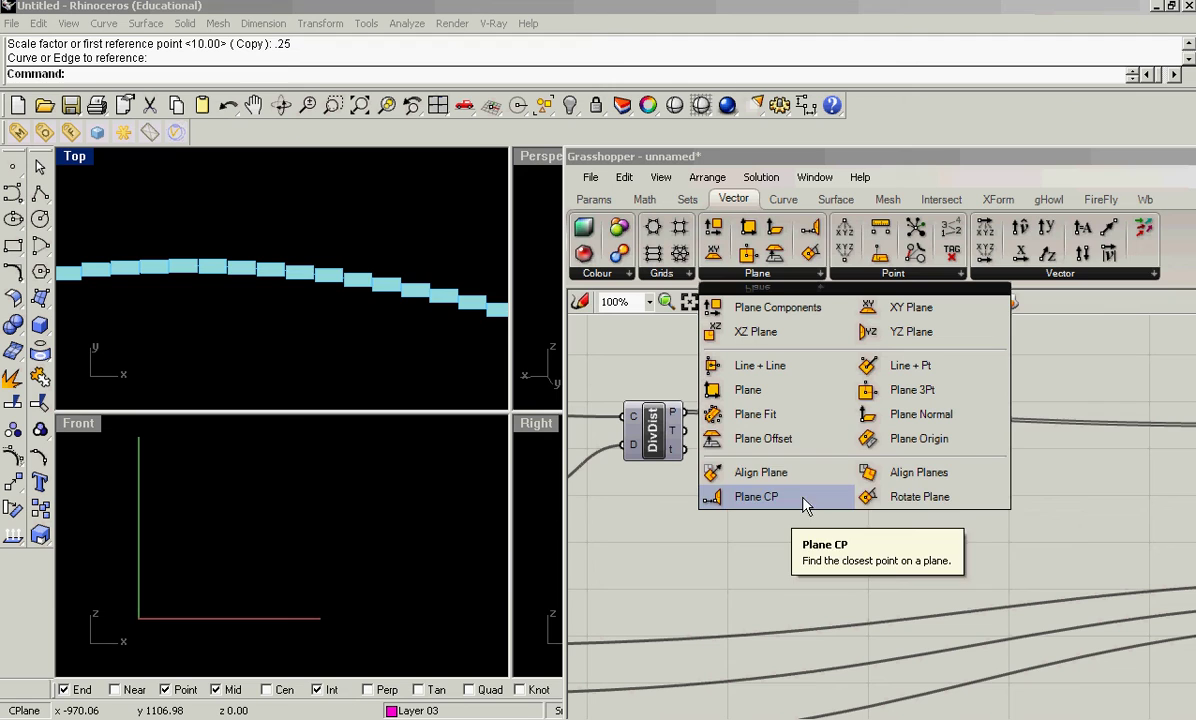
click(746, 395)
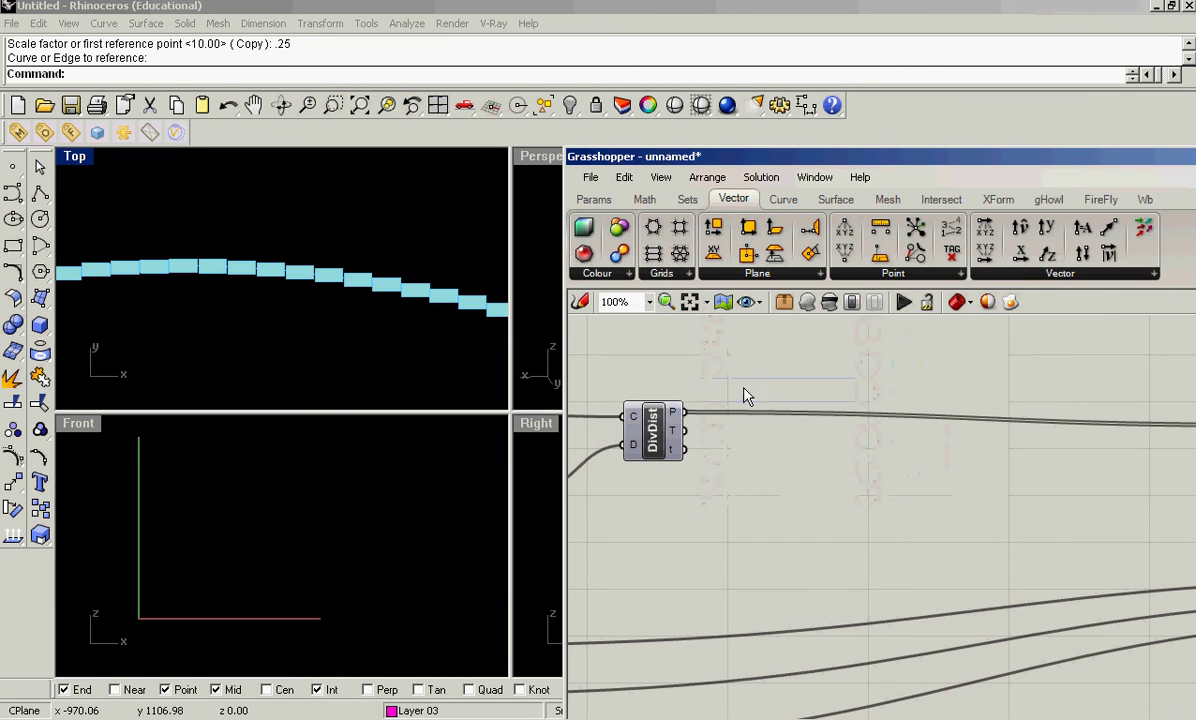
click(868, 500)
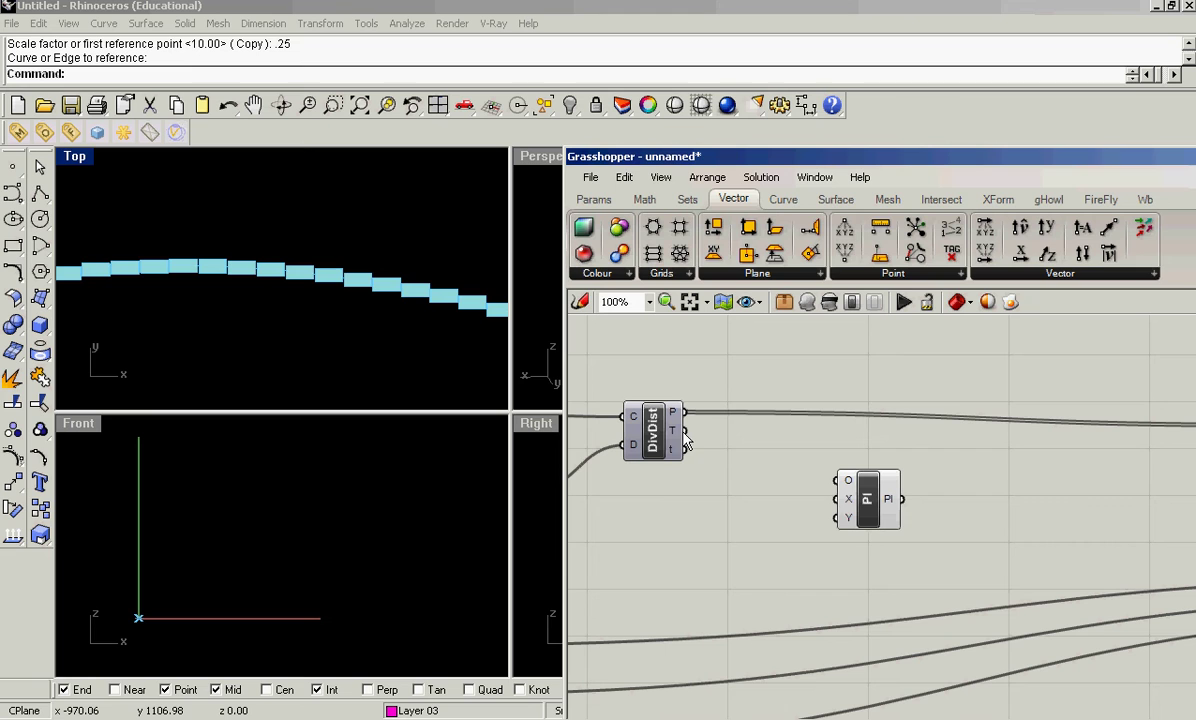
Feed DivDist tangents into Plane X and into a Cross Product with Unit Z.
drag(685, 432, 917, 510)
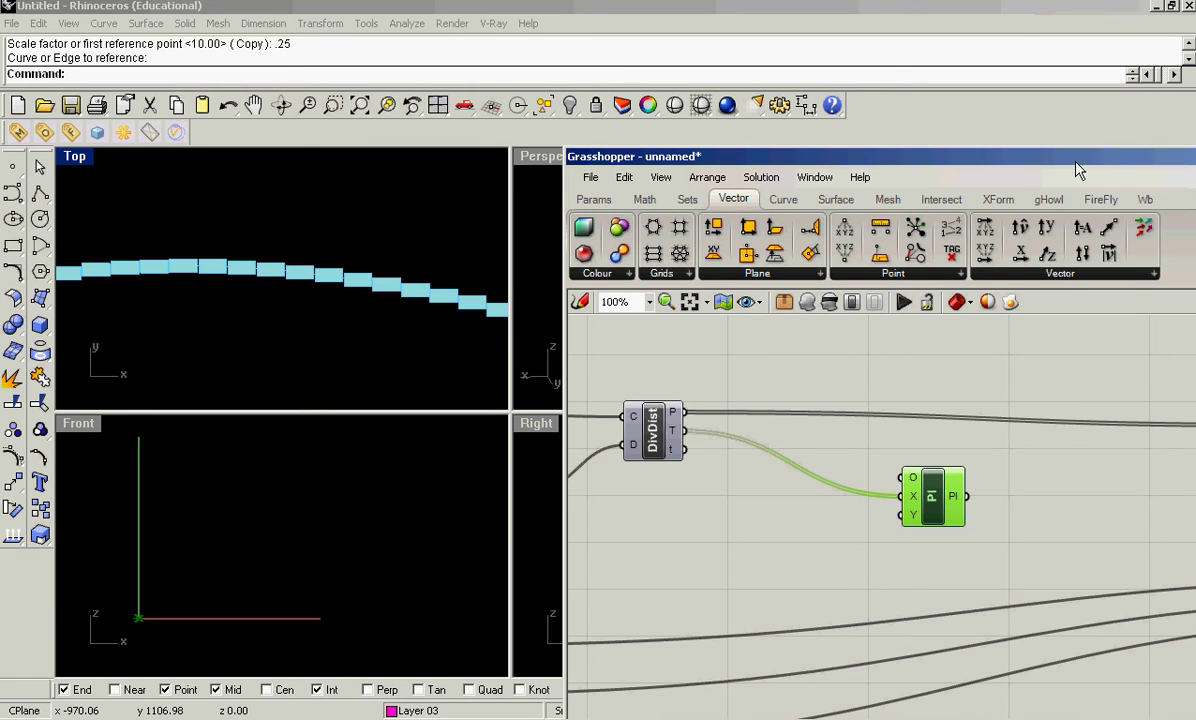
click(1067, 280)
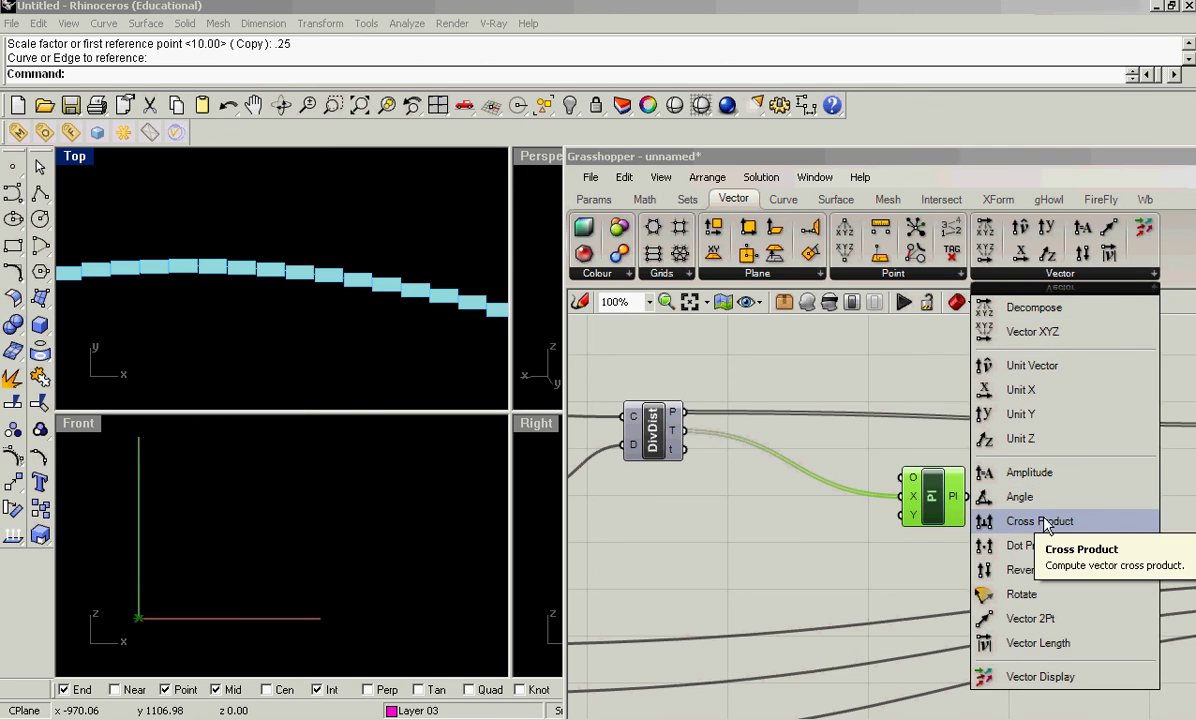
click(810, 515)
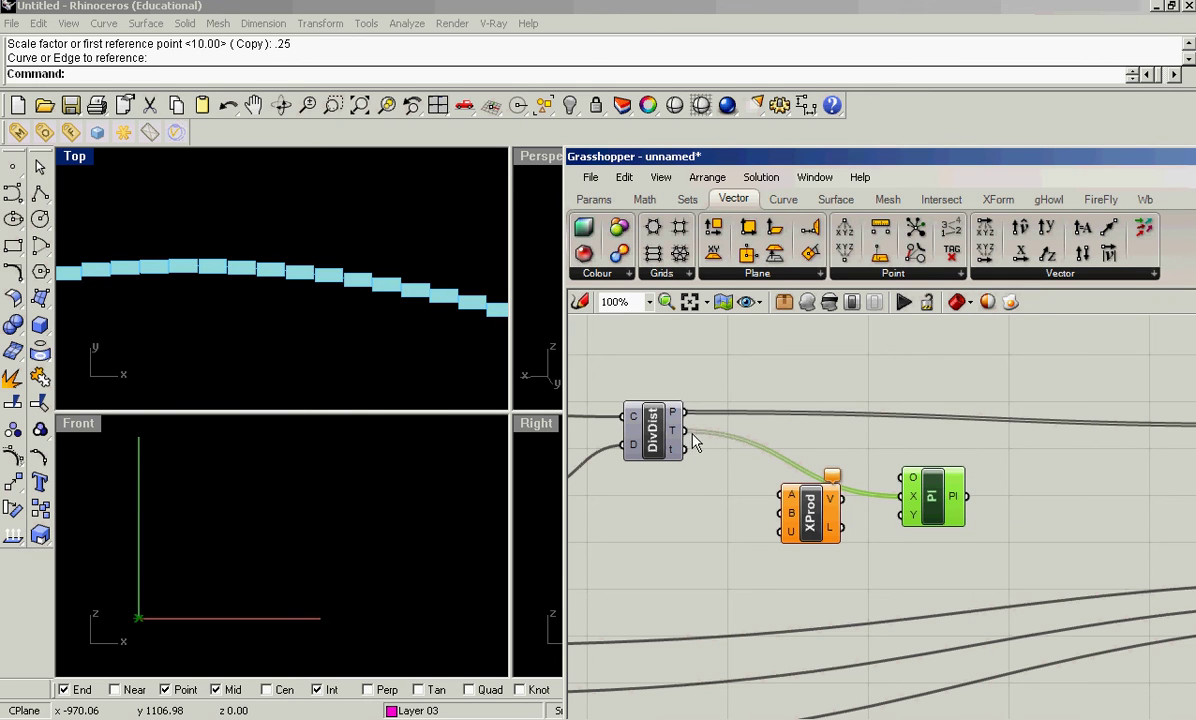
drag(688, 435, 786, 496)
click(1003, 271)
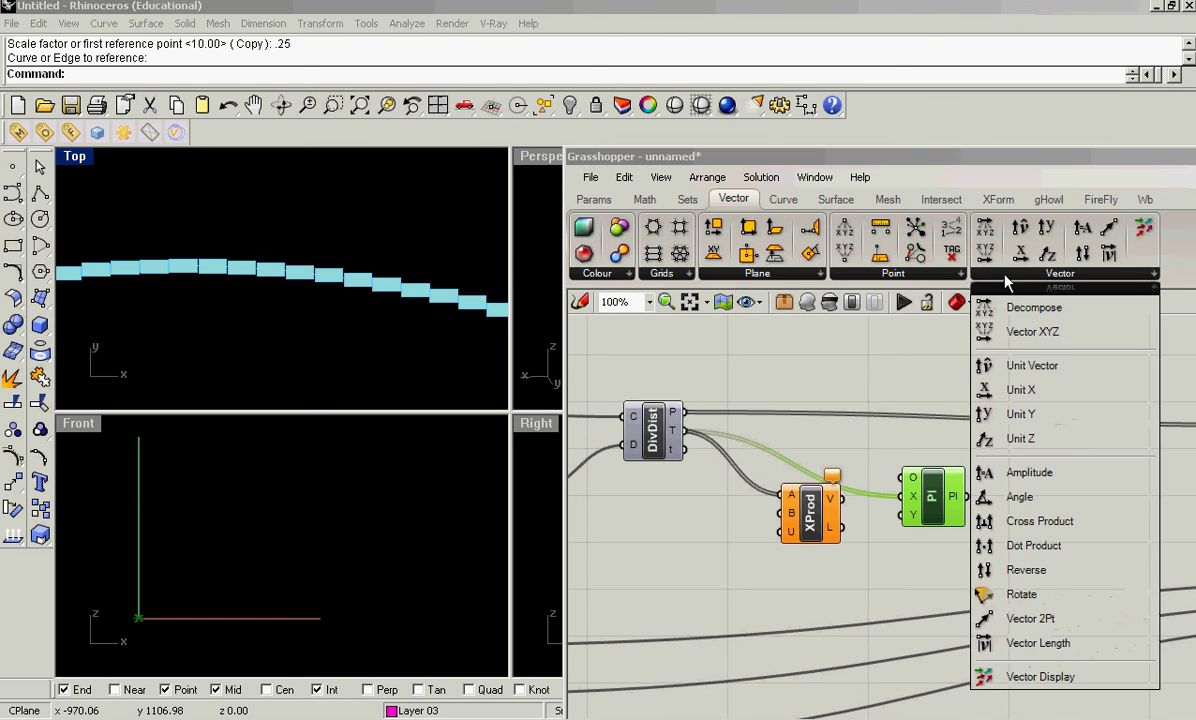
click(1058, 440)
click(748, 553)
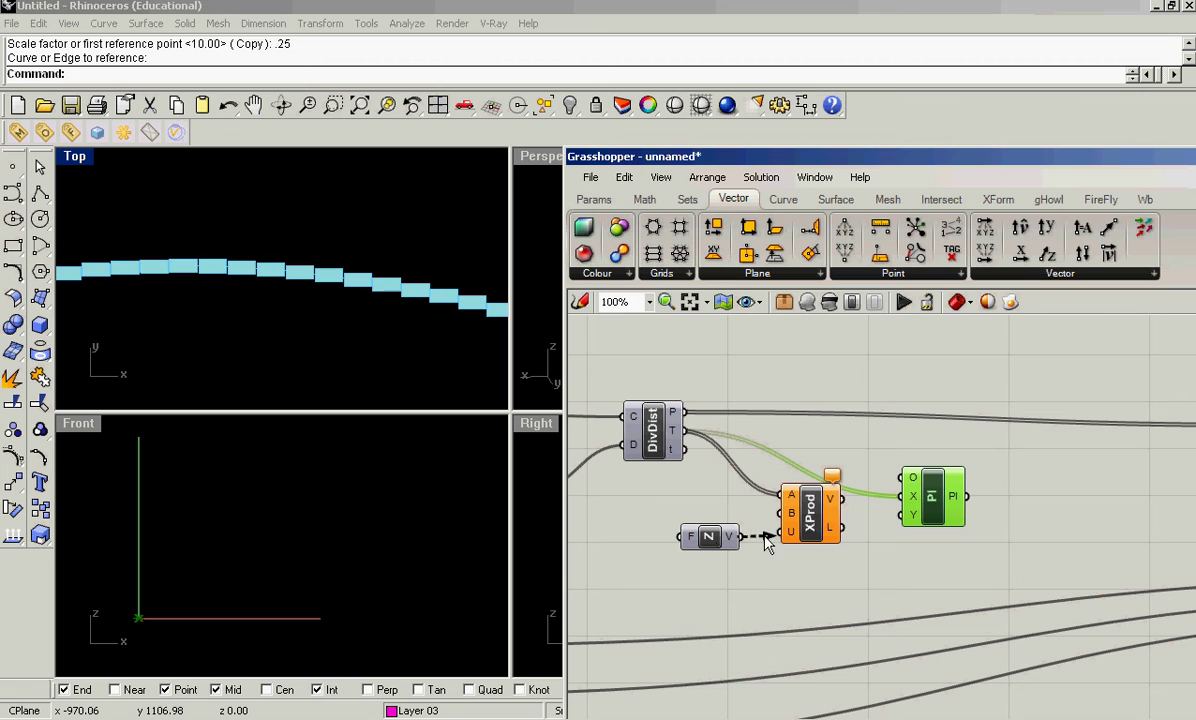
drag(775, 520, 782, 514)
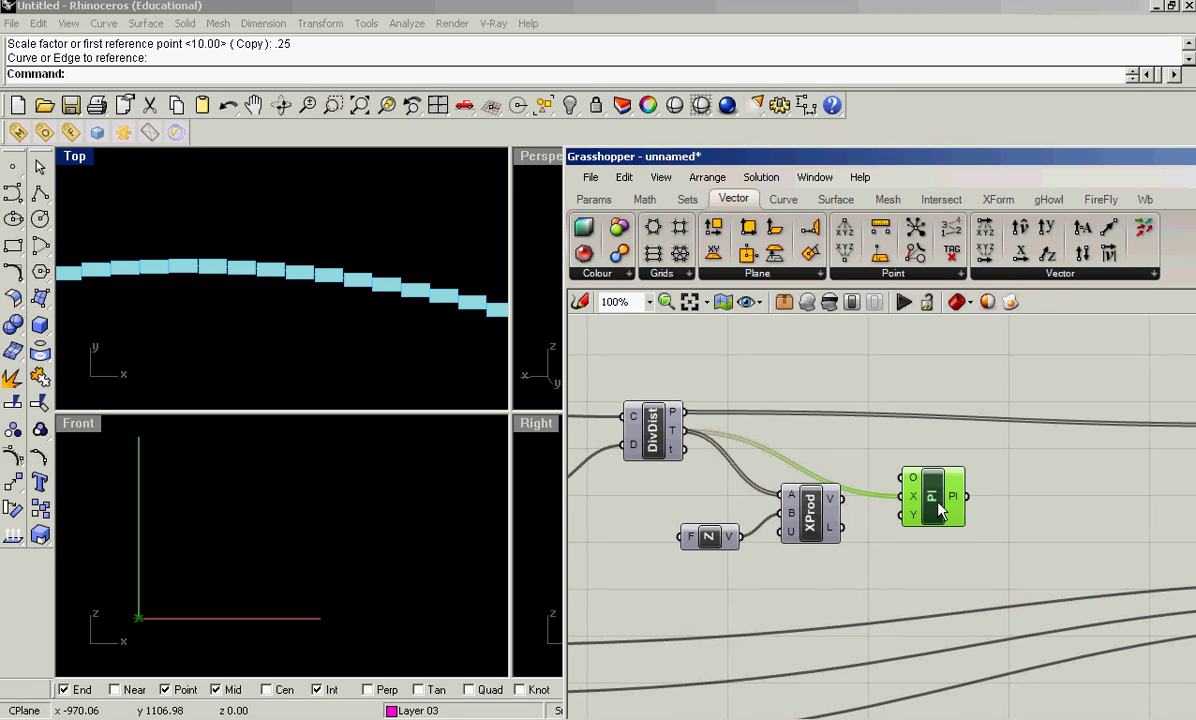
Wire the cross product into Plane Y and the division points into Plane O.
drag(940, 510, 946, 484)
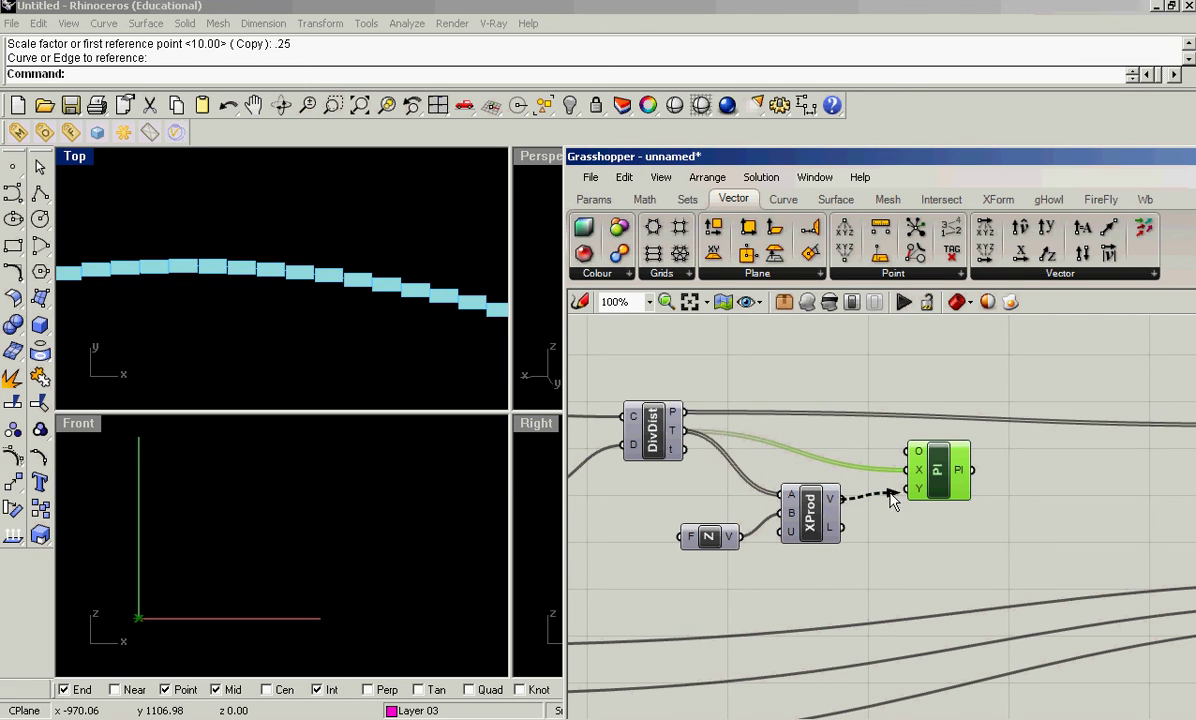
drag(890, 500, 906, 497)
drag(683, 412, 906, 456)
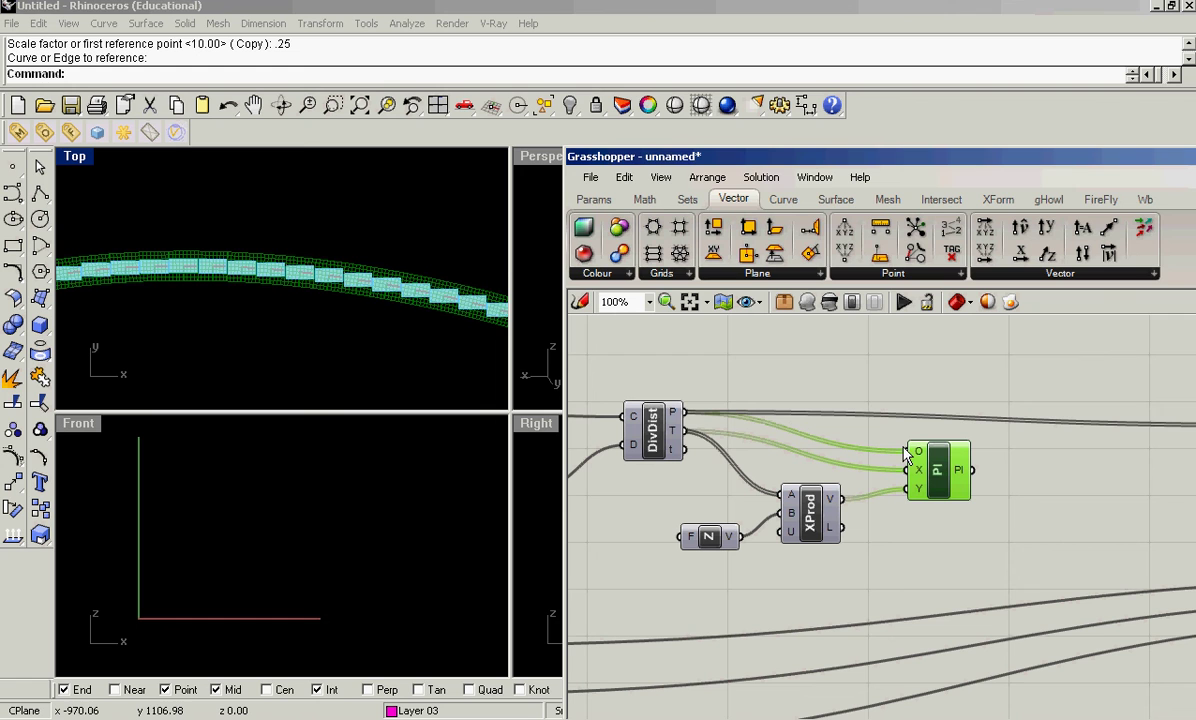
click(286, 310)
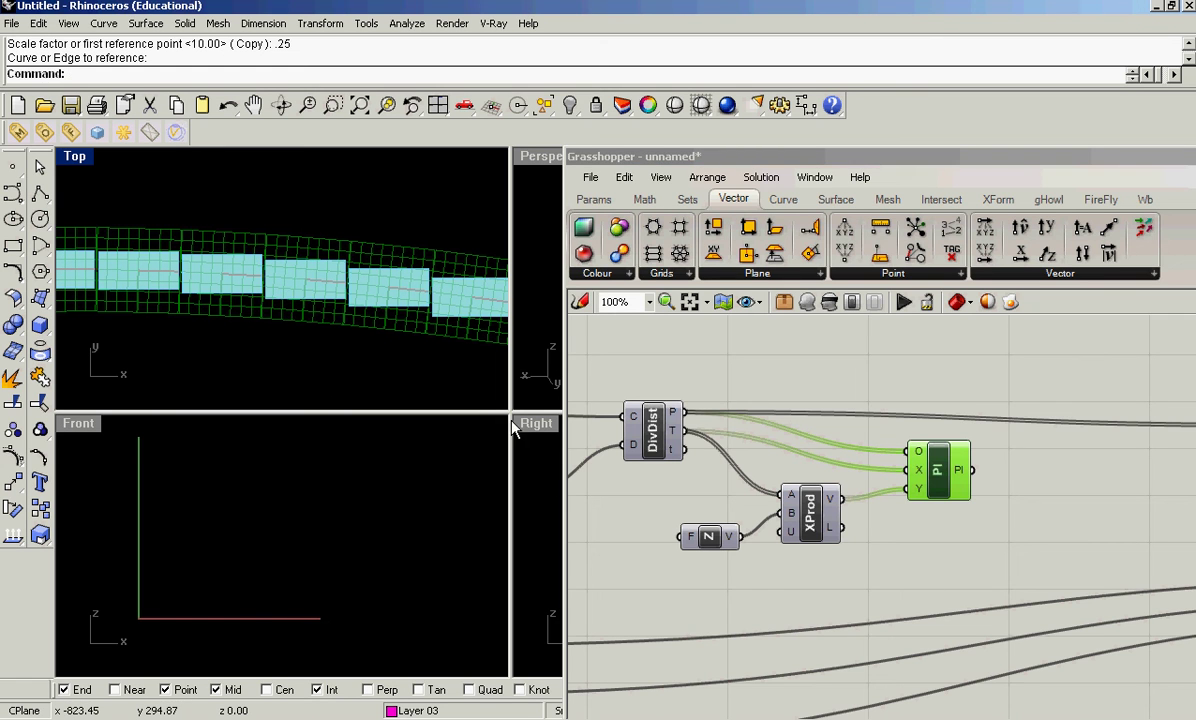
Turn off the Box component's preview to see only the plane grids in Rhino.
click(1013, 595)
scroll(1000, 590, down, 4)
scroll(978, 540, up, 3)
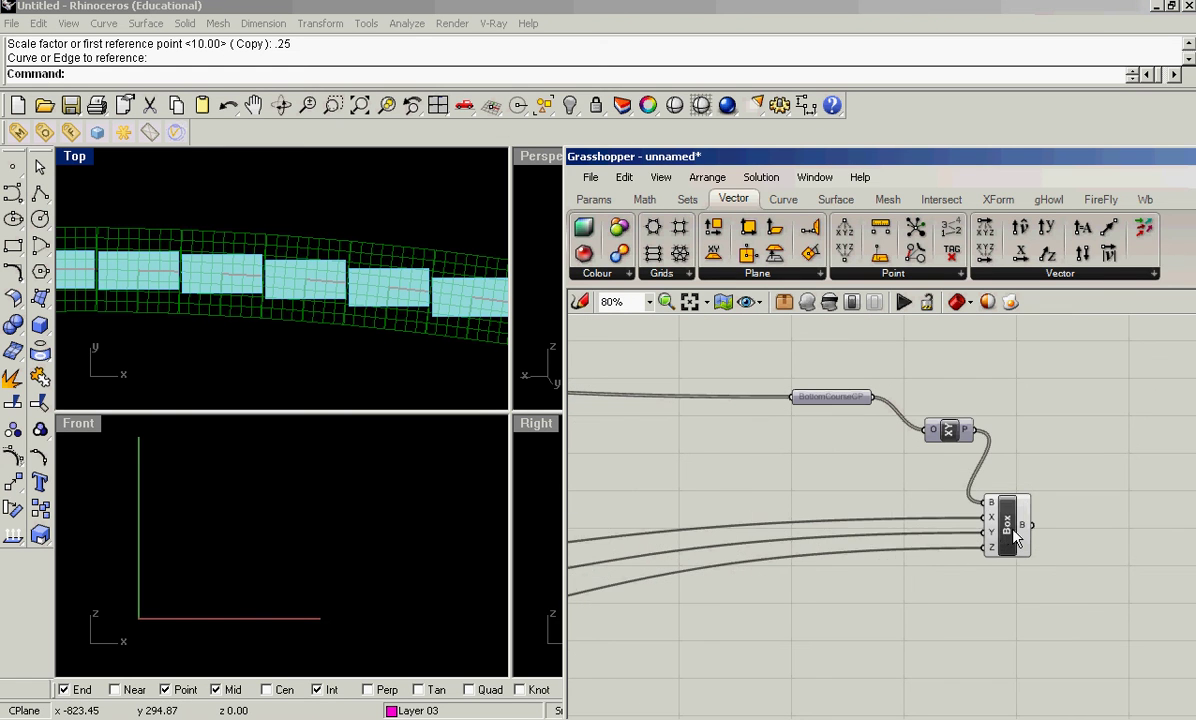
right_click(1005, 525)
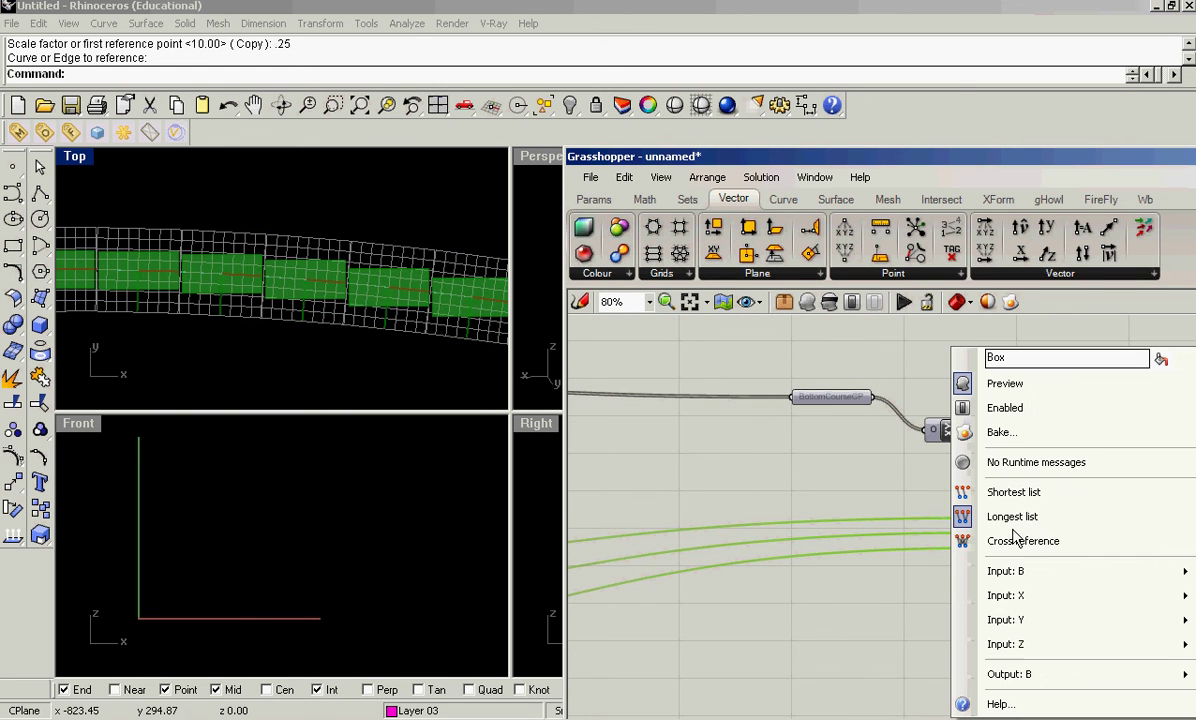
click(1073, 385)
click(235, 302)
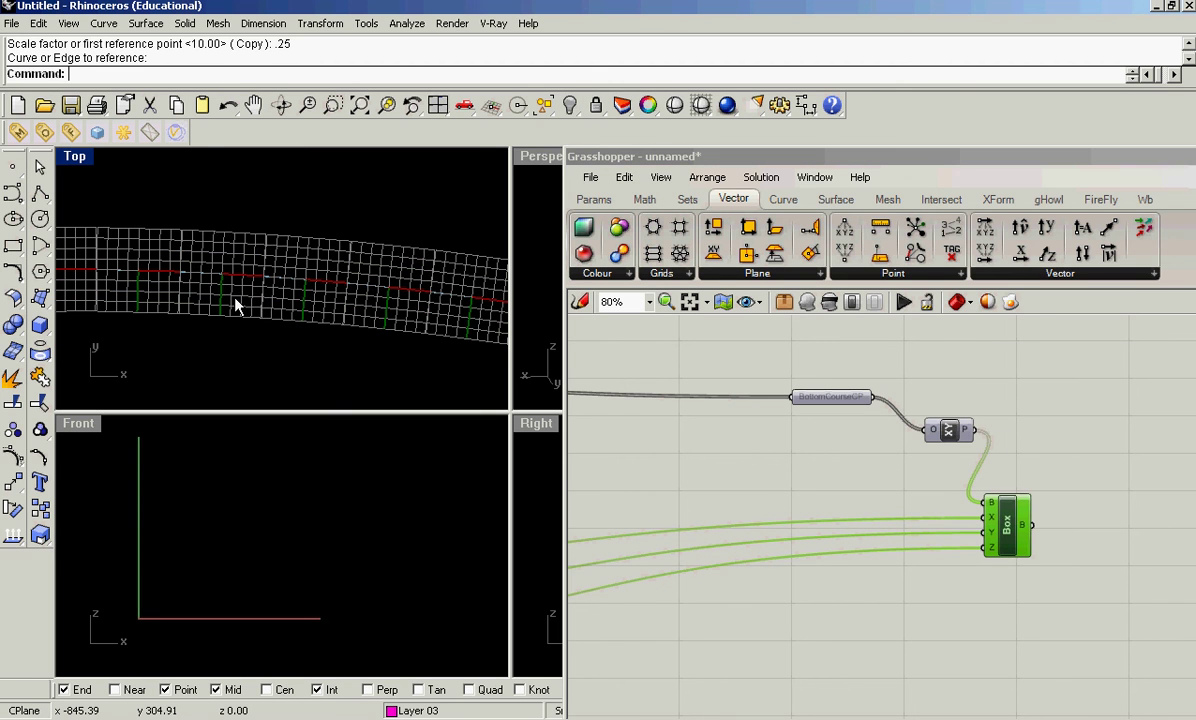
scroll(293, 315, down, 3)
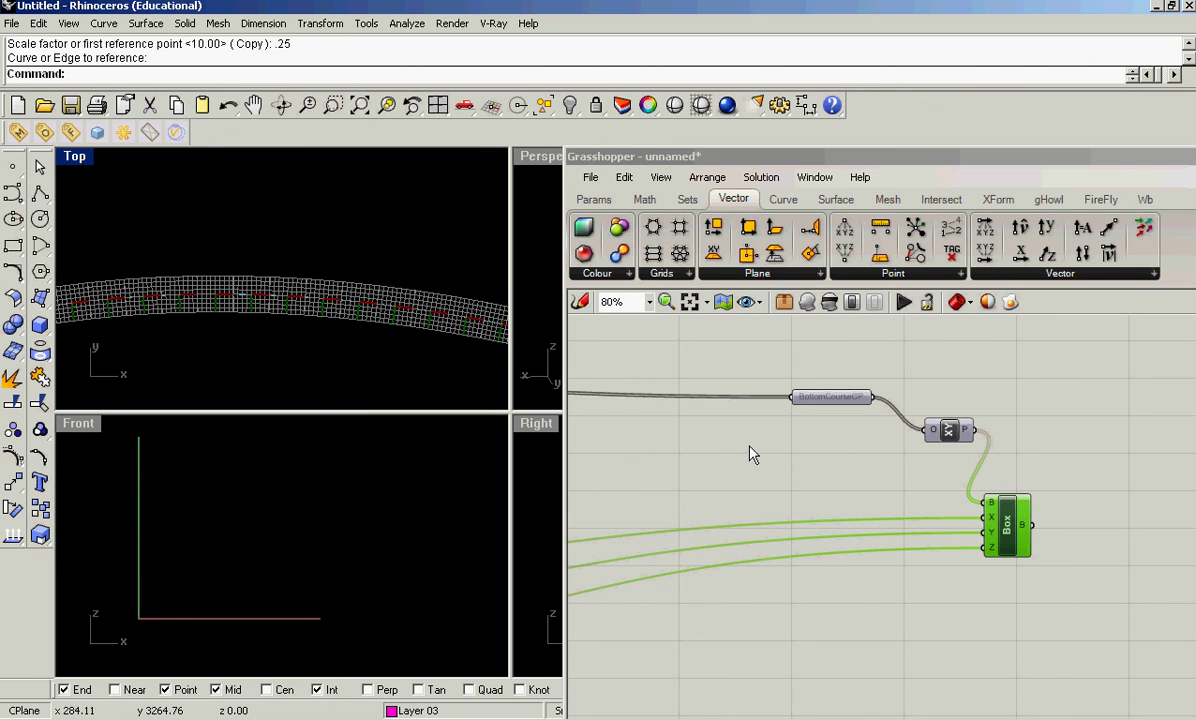
Feed the curve-following planes into Box's base input and turn Box preview back on.
right_drag(595, 457, 725, 485)
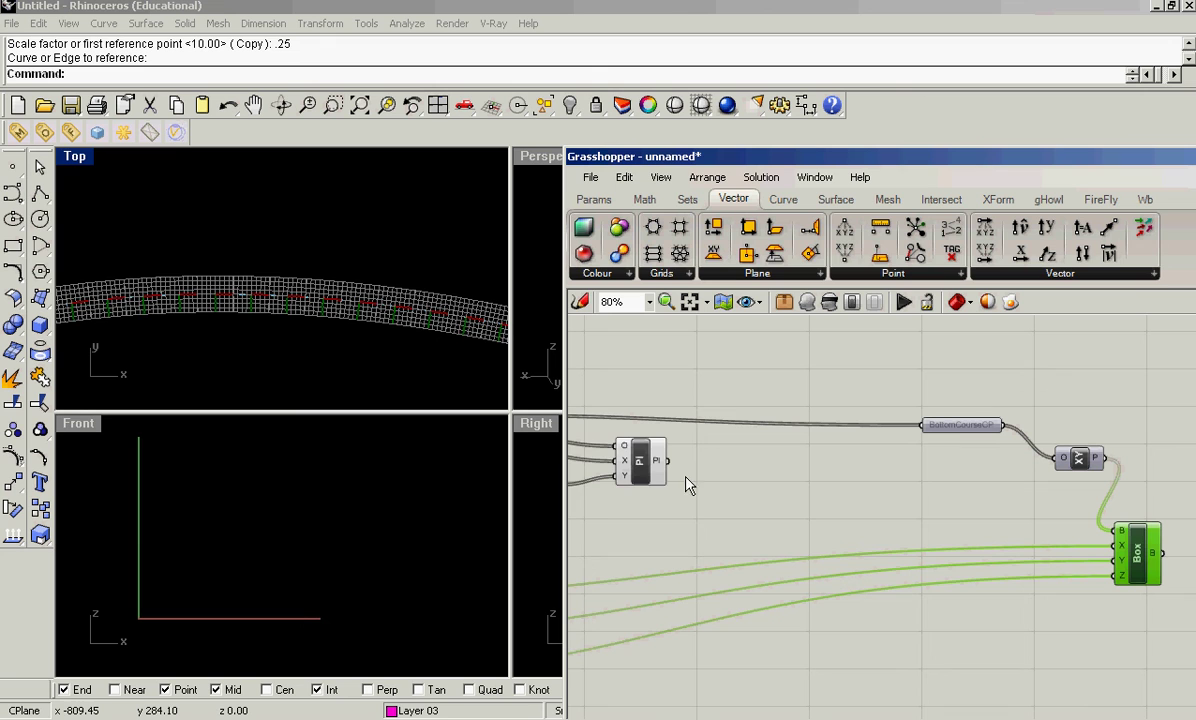
drag(643, 466, 896, 491)
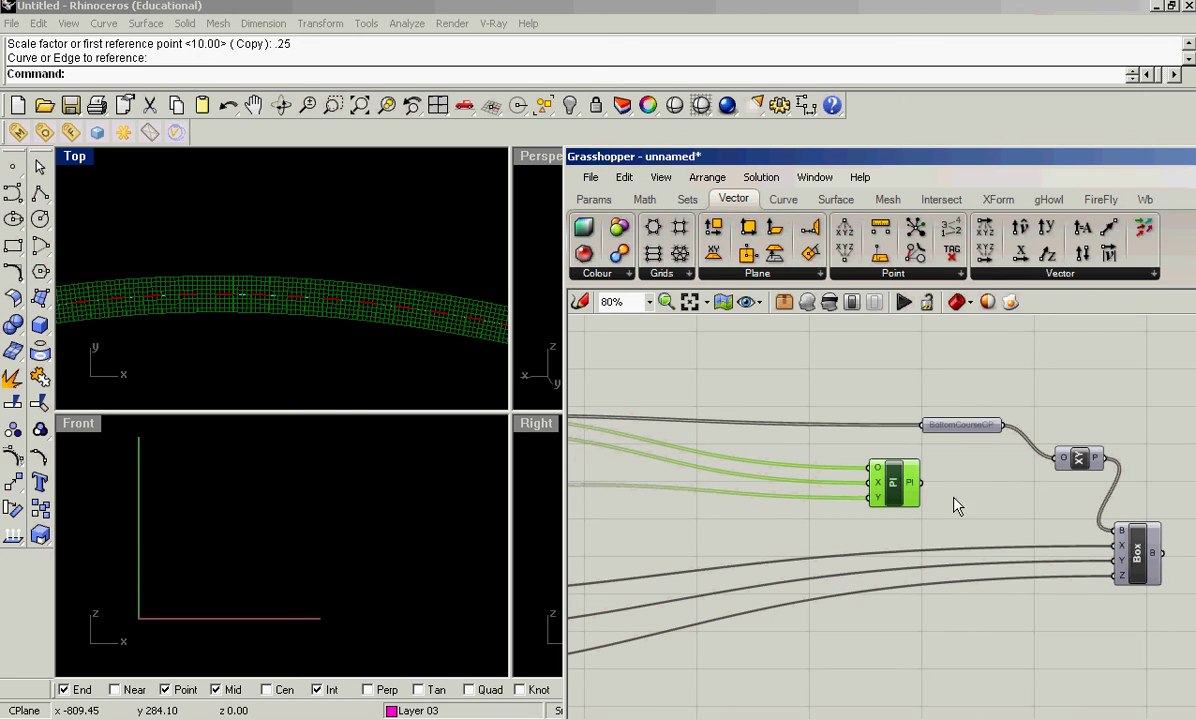
drag(925, 490, 1119, 533)
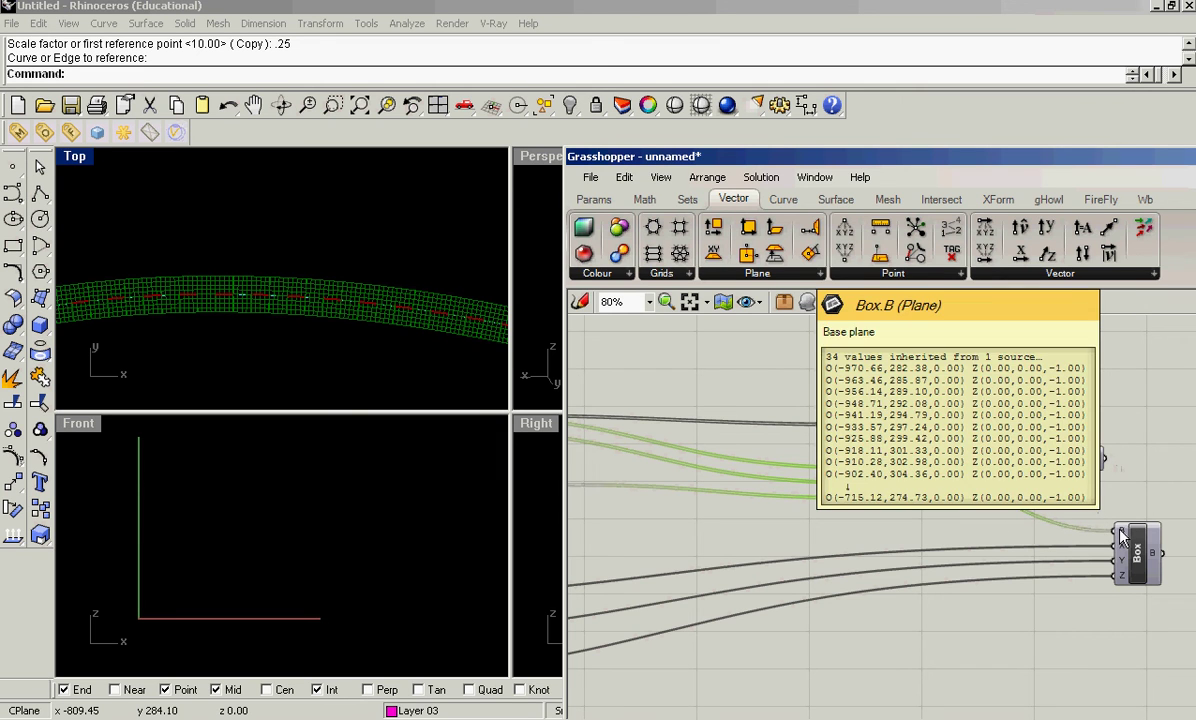
drag(893, 483, 809, 503)
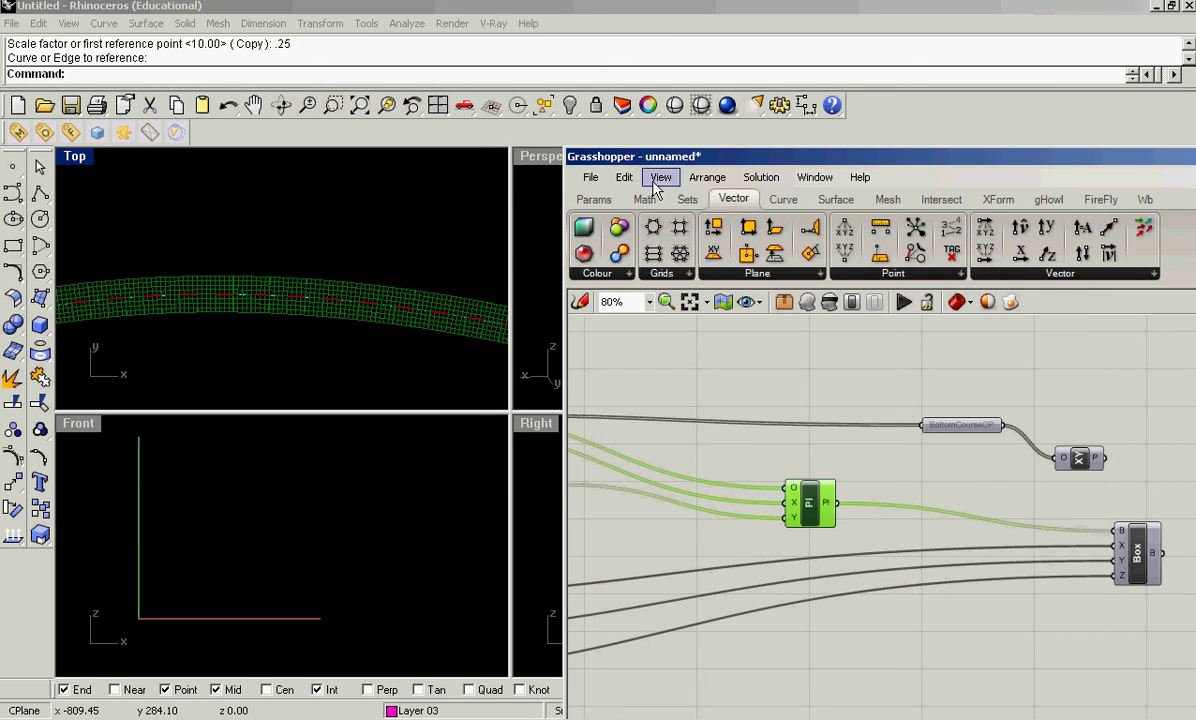
right_click(1120, 548)
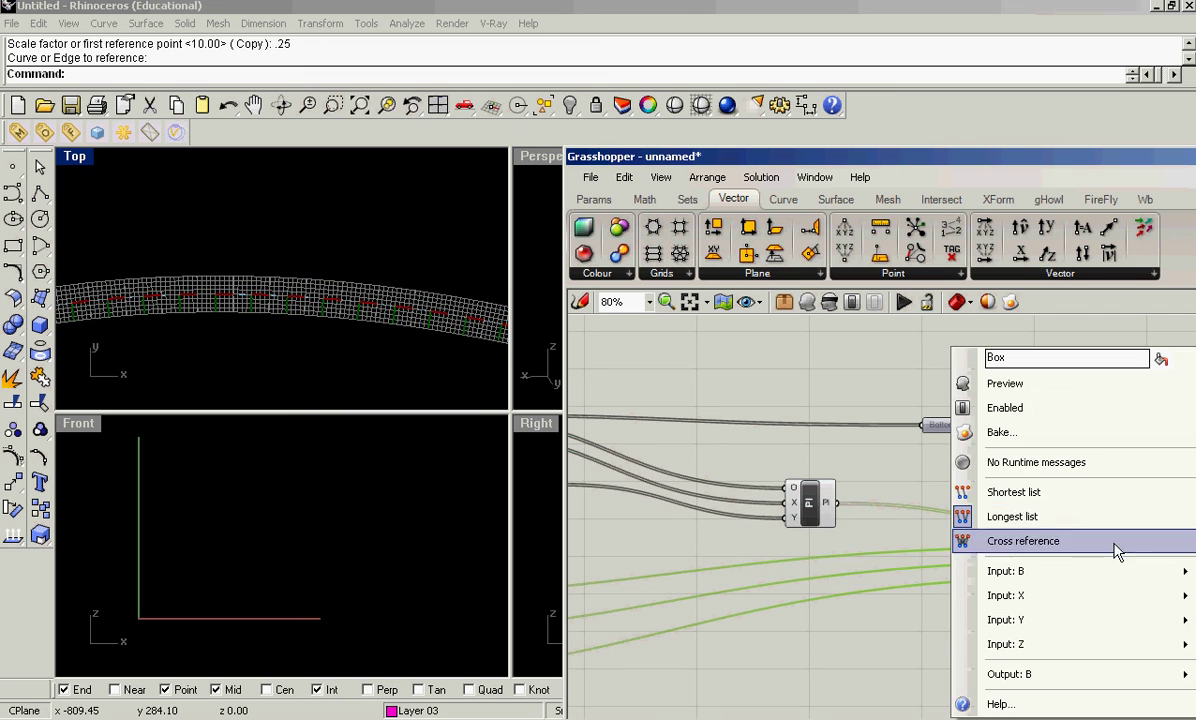
click(1054, 386)
click(1014, 680)
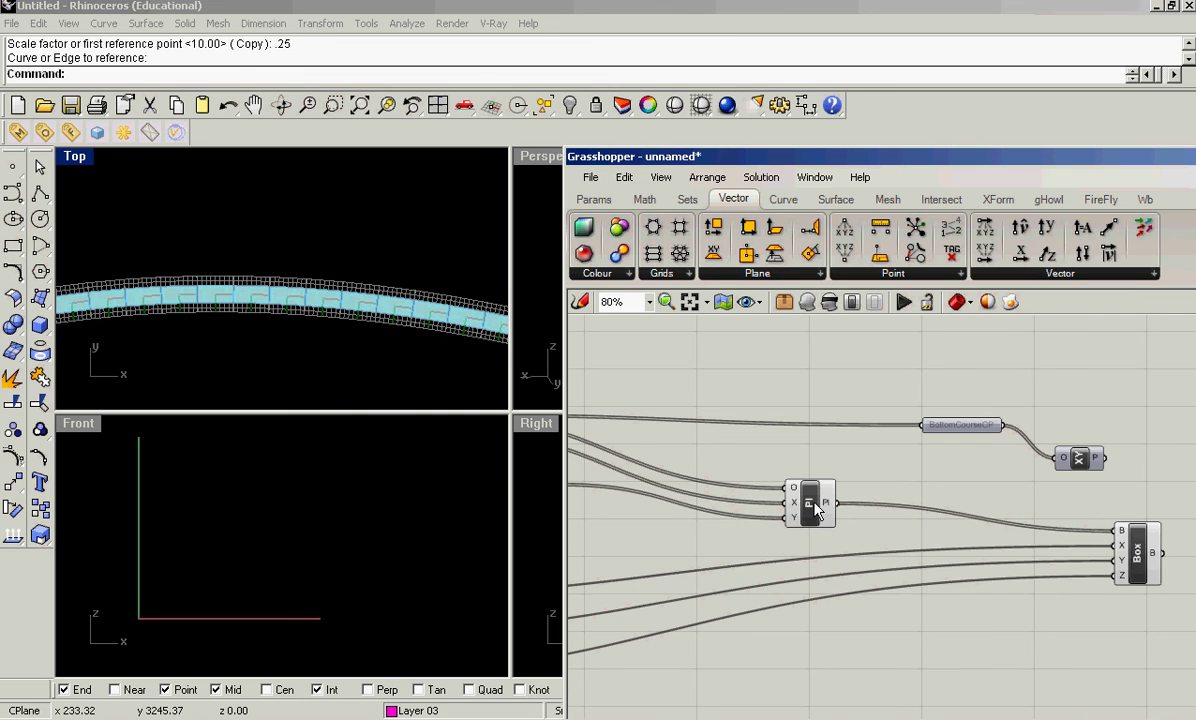
click(809, 503)
right_click(810, 503)
click(840, 408)
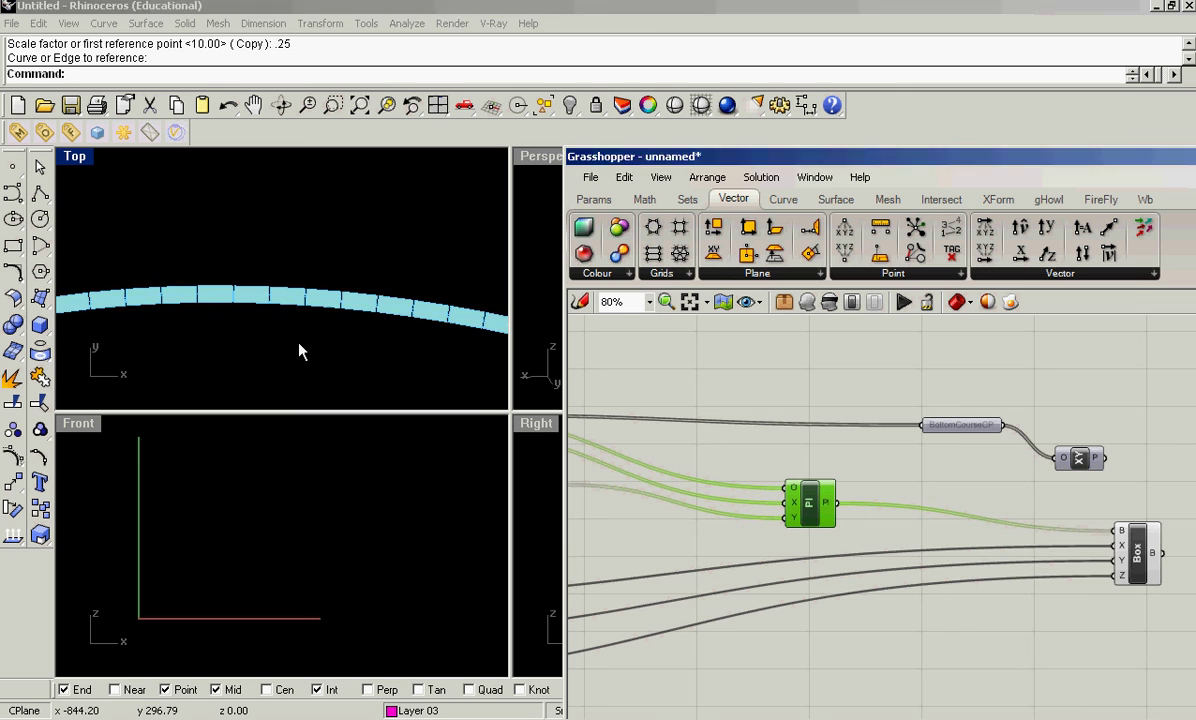
scroll(170, 358, up, 3)
scroll(147, 333, up, 2)
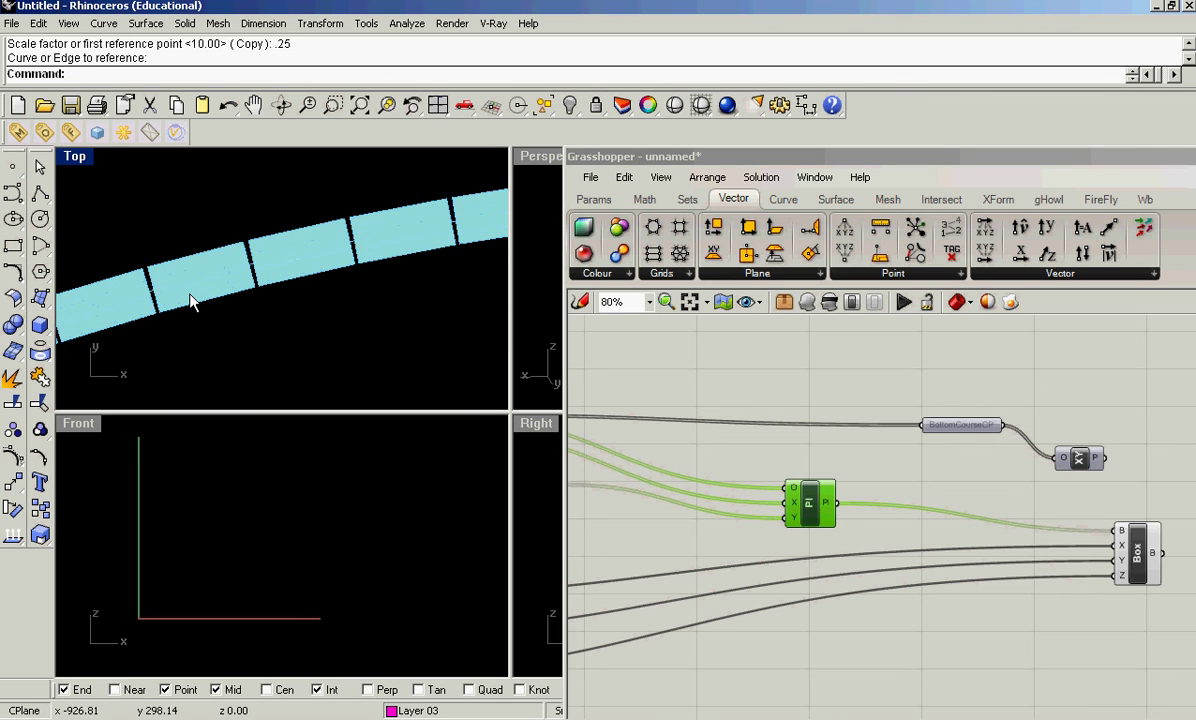
scroll(190, 299, down, 1)
double_click(75, 157)
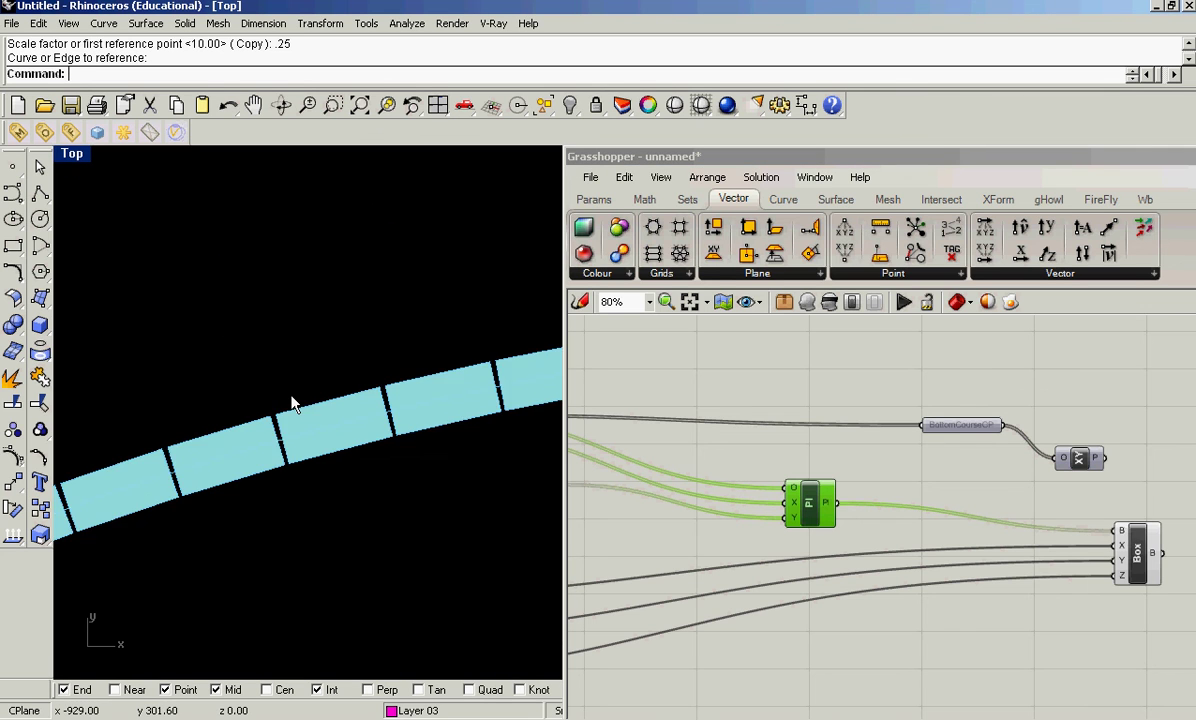
scroll(290, 403, down, 3)
right_drag(485, 412, 262, 336)
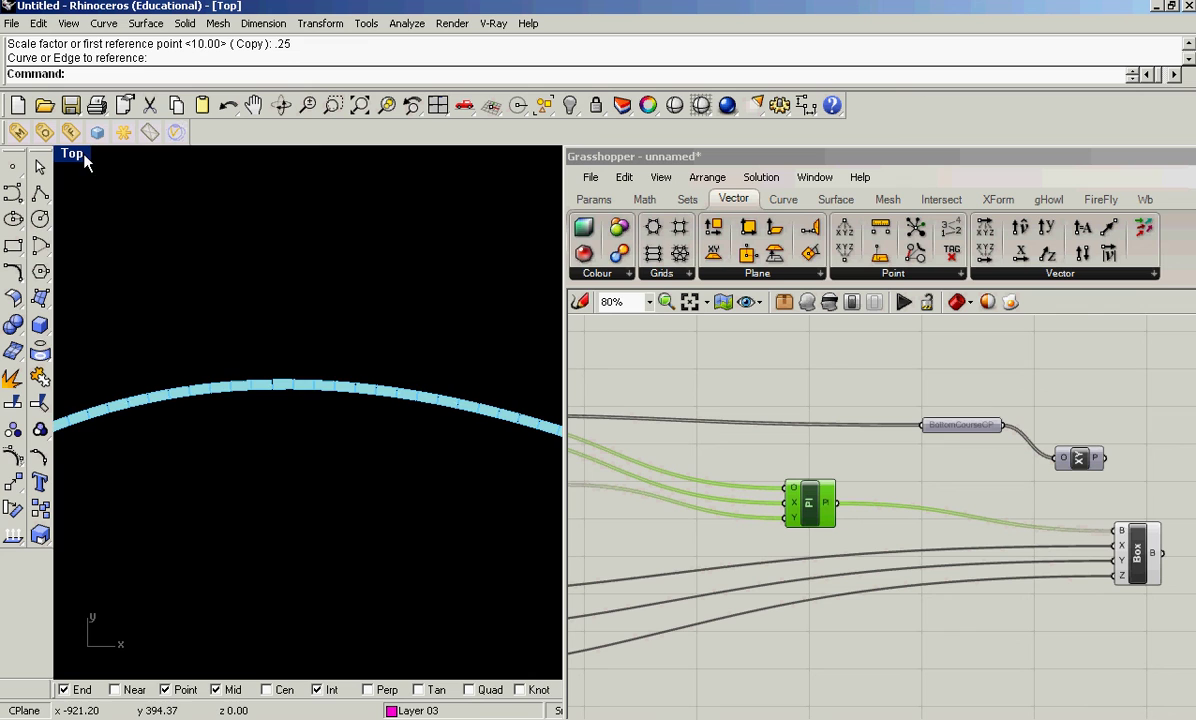
right_drag(419, 451, 347, 408)
scroll(347, 408, up, 5)
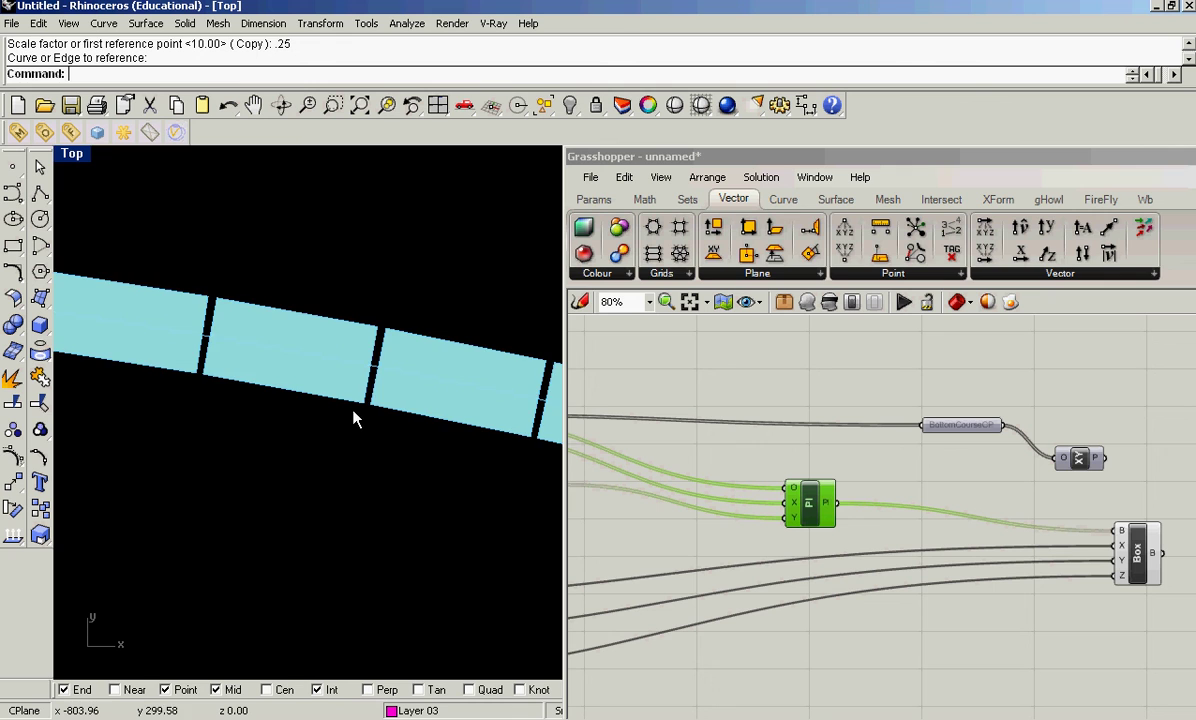
scroll(355, 450, down, 5)
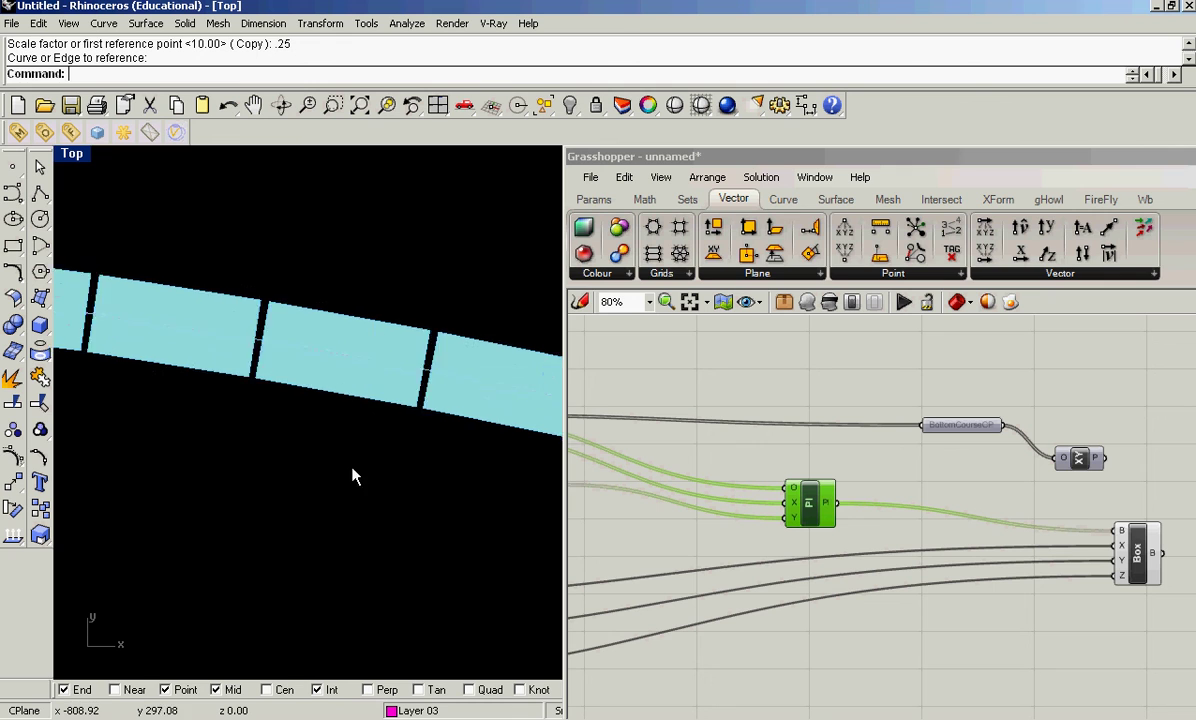
double_click(68, 152)
scroll(270, 542, down, 5)
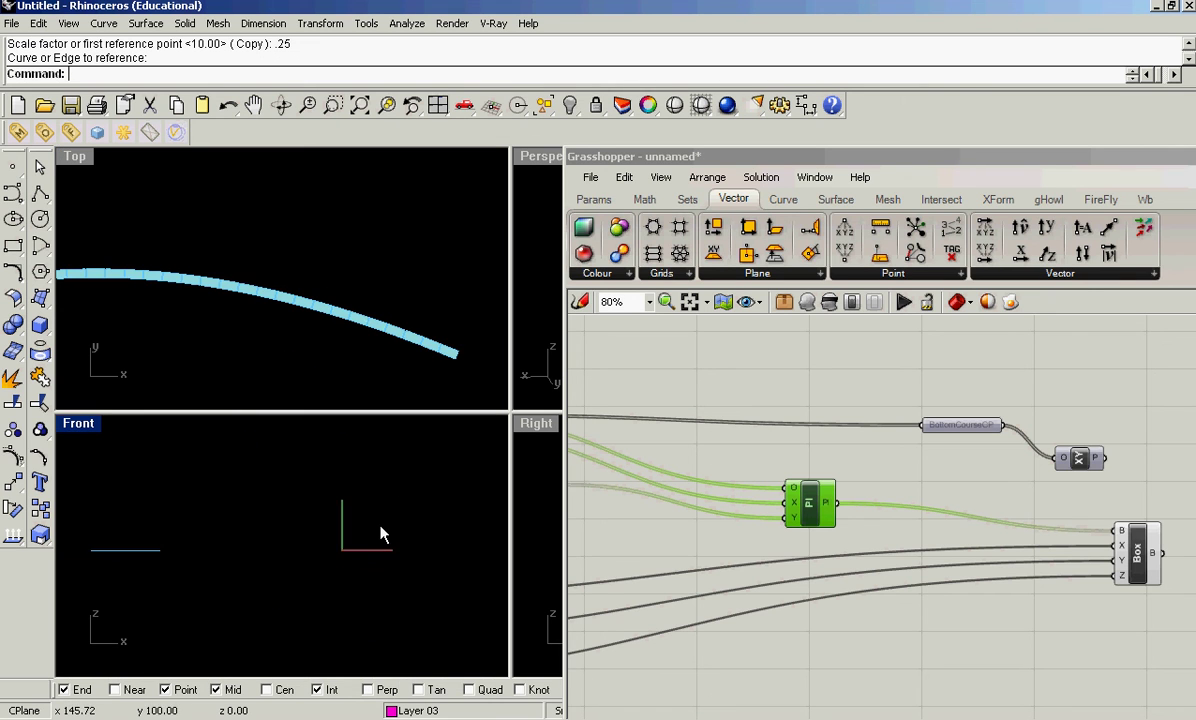
scroll(307, 533, up, 5)
scroll(336, 561, up, 4)
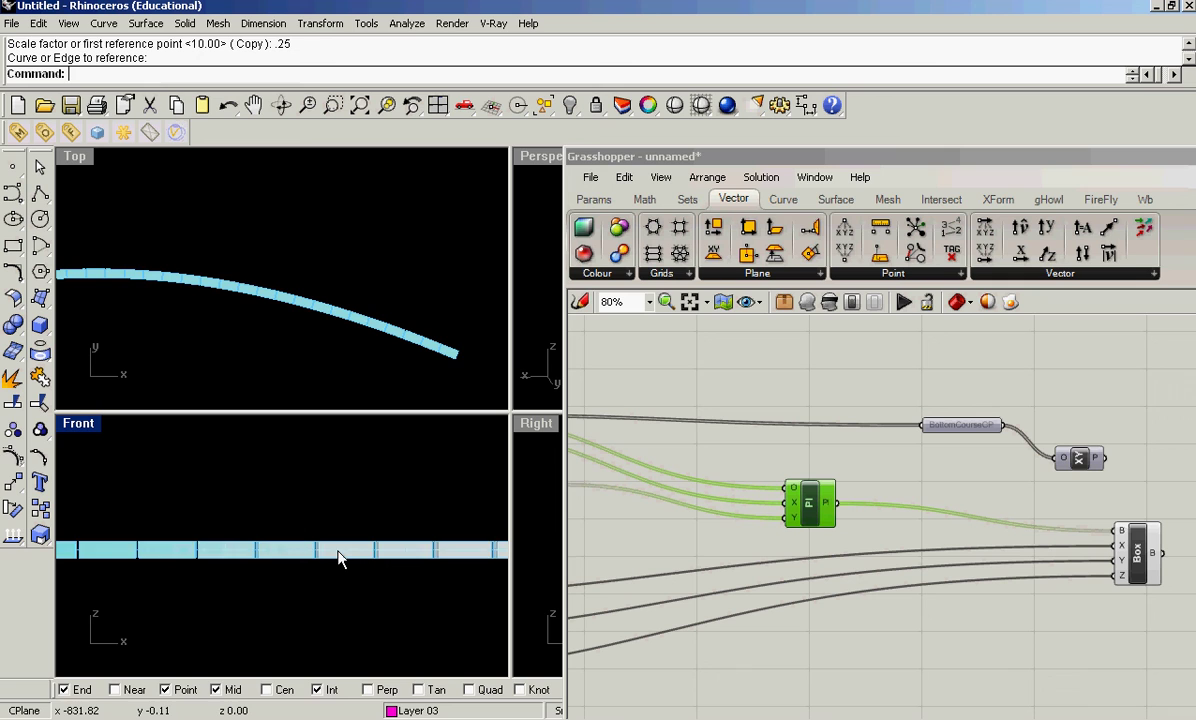
Turn on the curve's control points with F10 and Move the middle point upward.
click(237, 290)
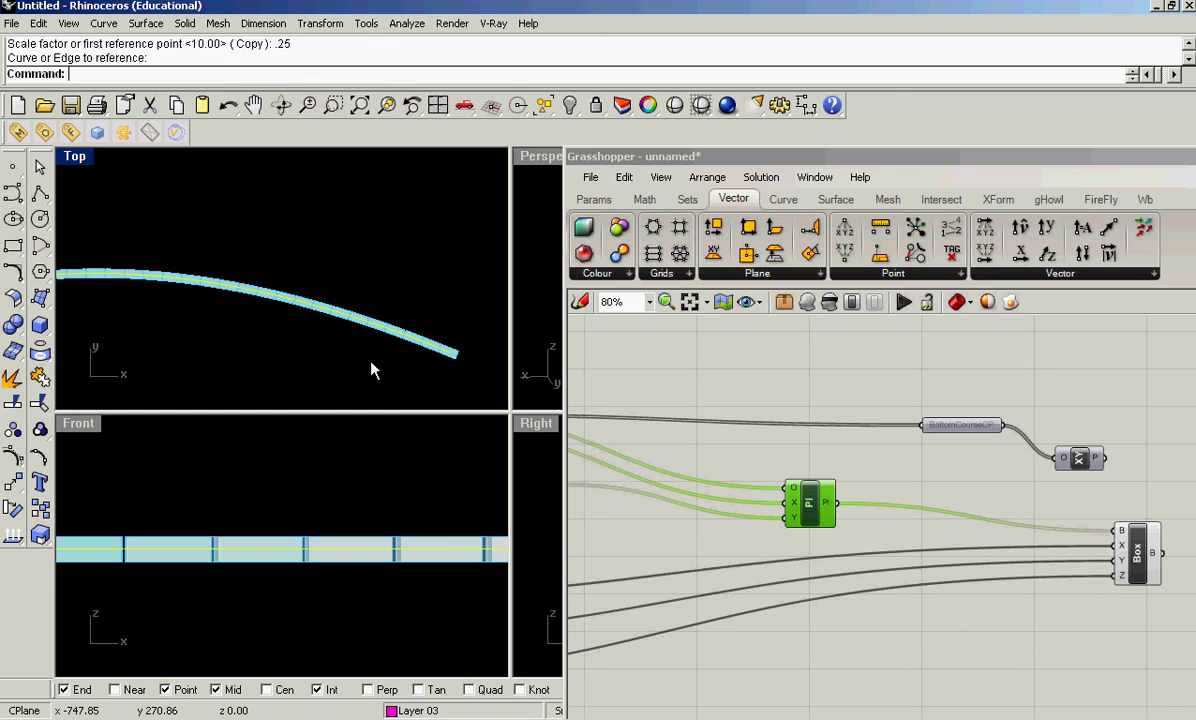
key(F10)
scroll(305, 258, down, 3)
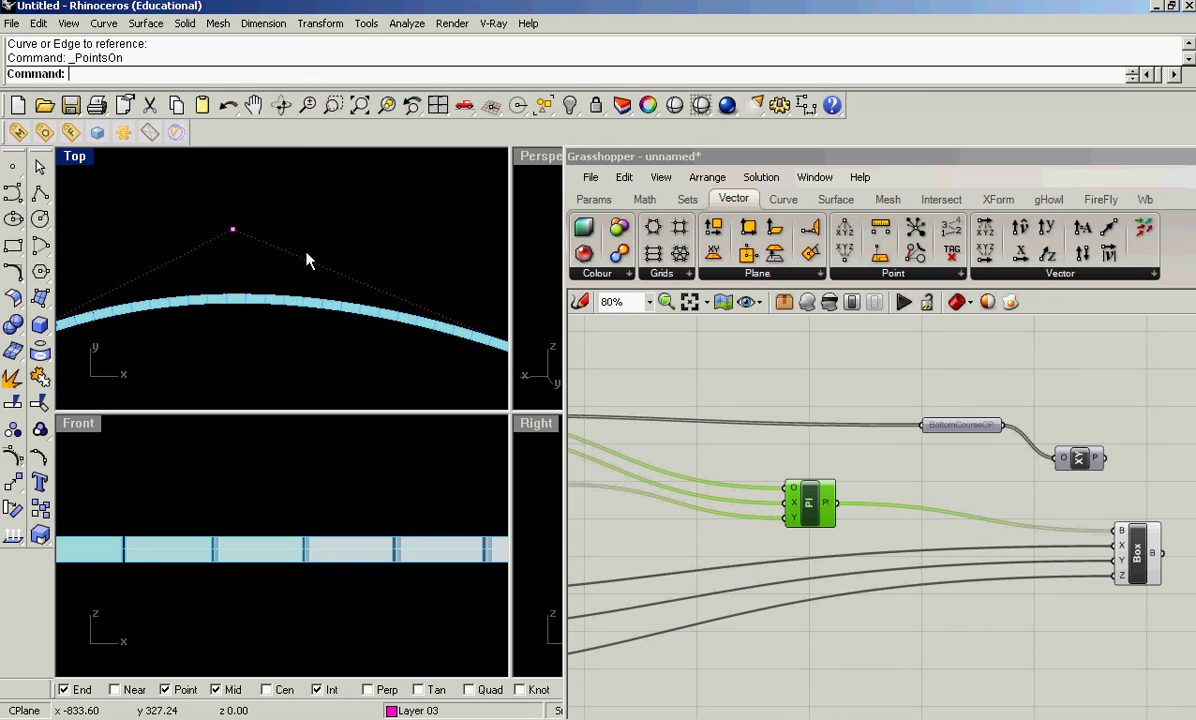
drag(256, 227, 277, 287)
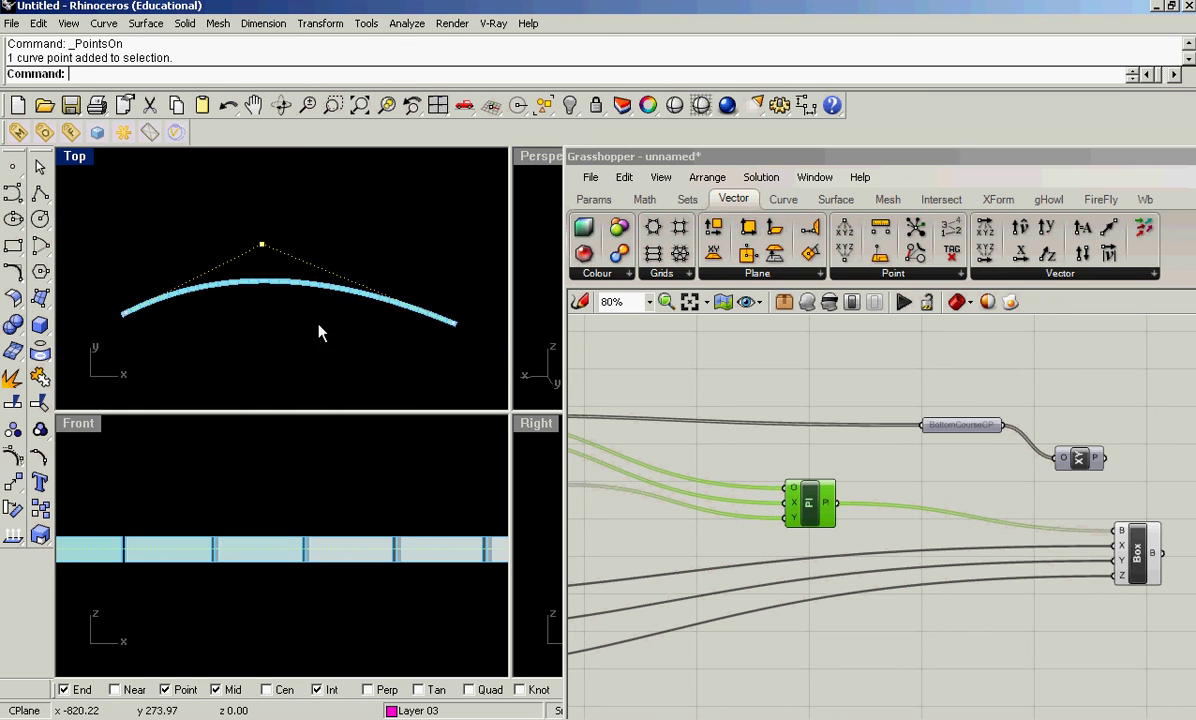
text(m)
key(Return)
click(292, 352)
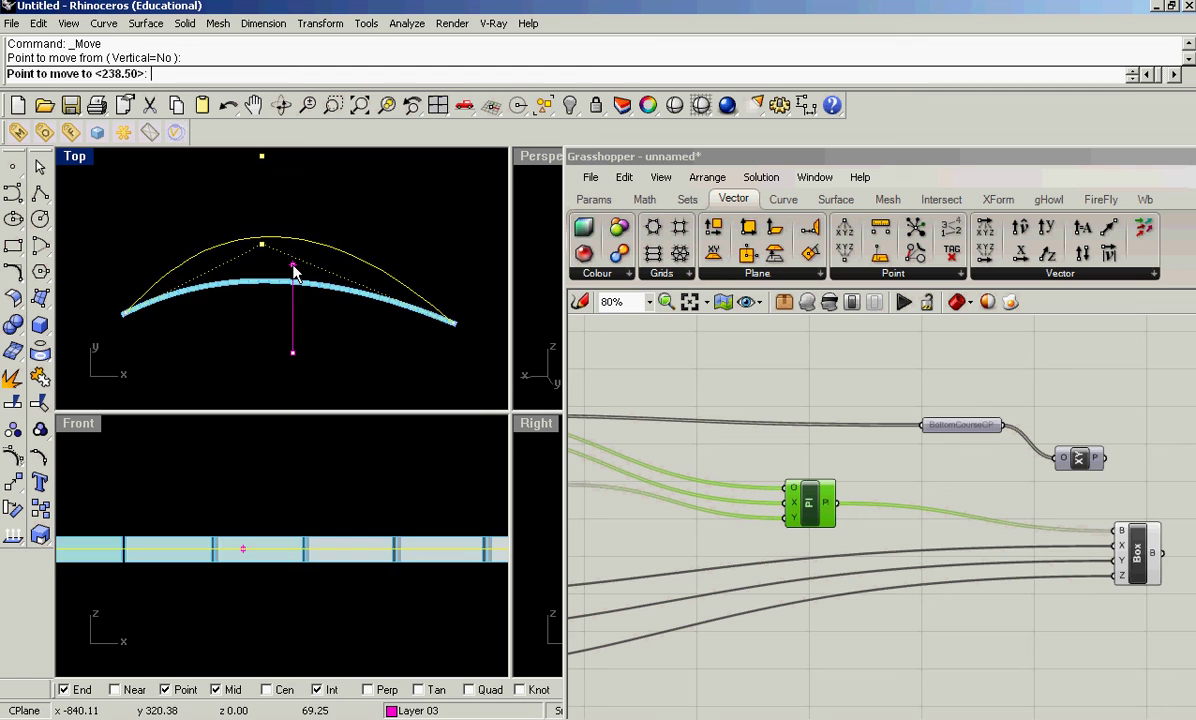
click(293, 272)
Frame the whole reshaped arch in the Top view and the full definition on the canvas.
scroll(260, 245, up, 5)
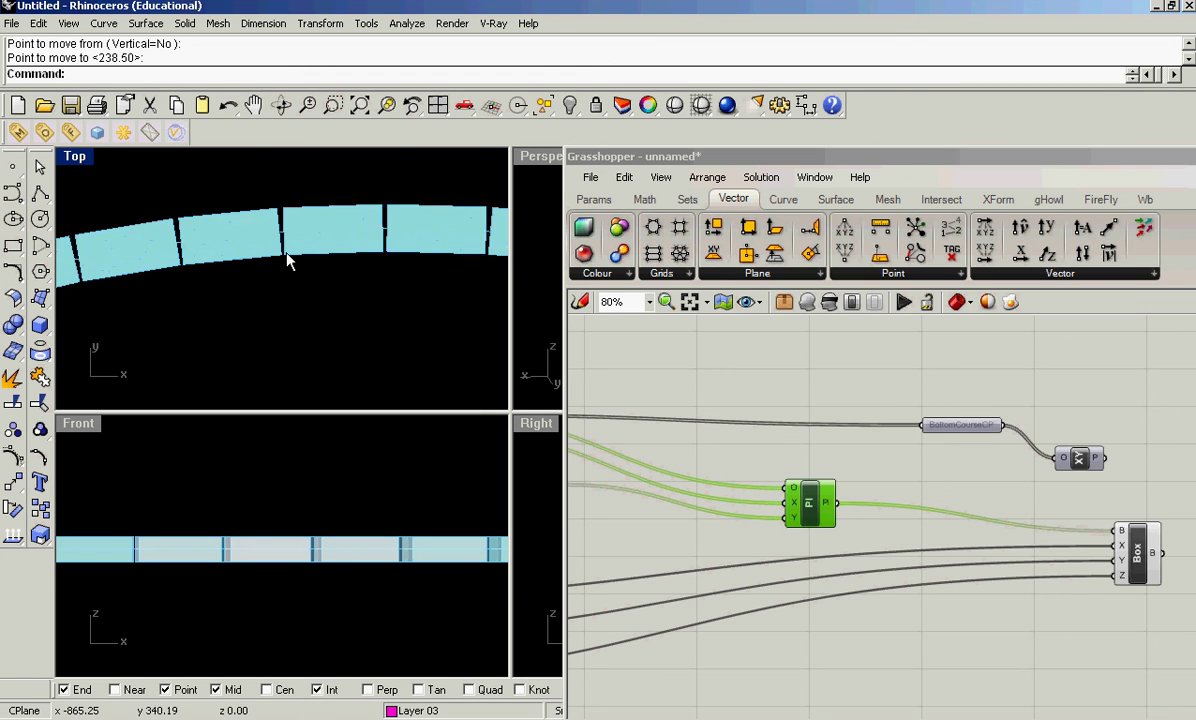
scroll(283, 262, down, 4)
right_drag(323, 283, 397, 296)
scroll(157, 294, up, 3)
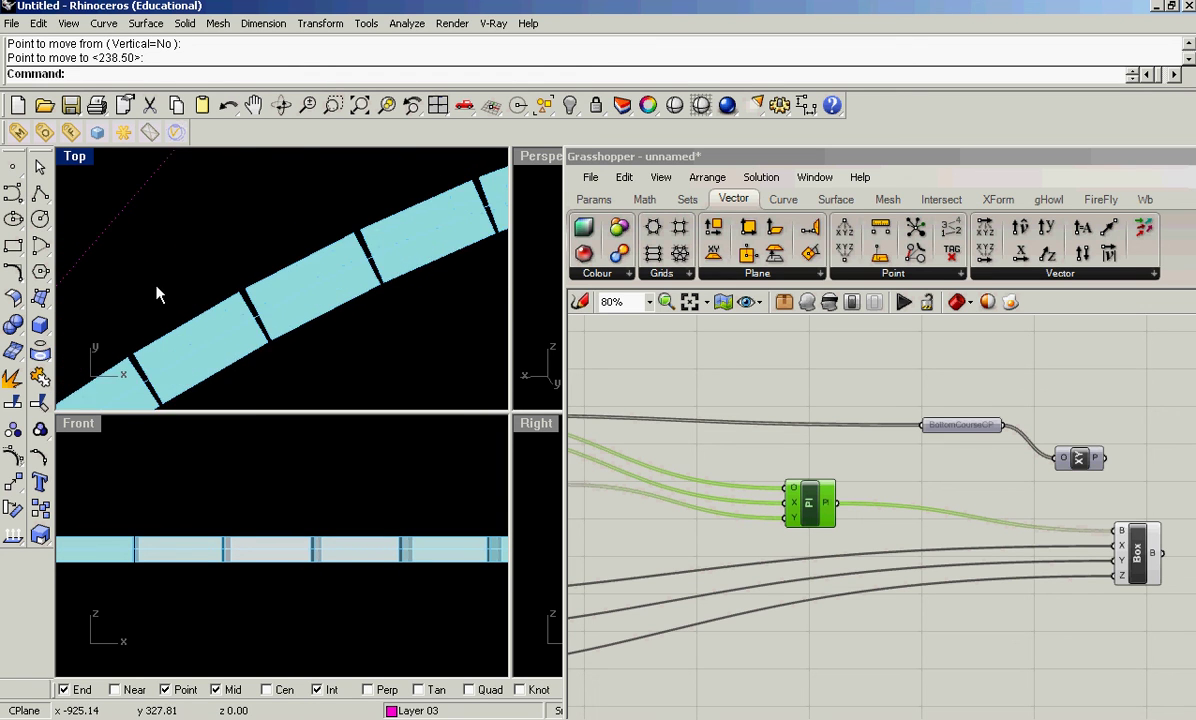
scroll(157, 294, down, 5)
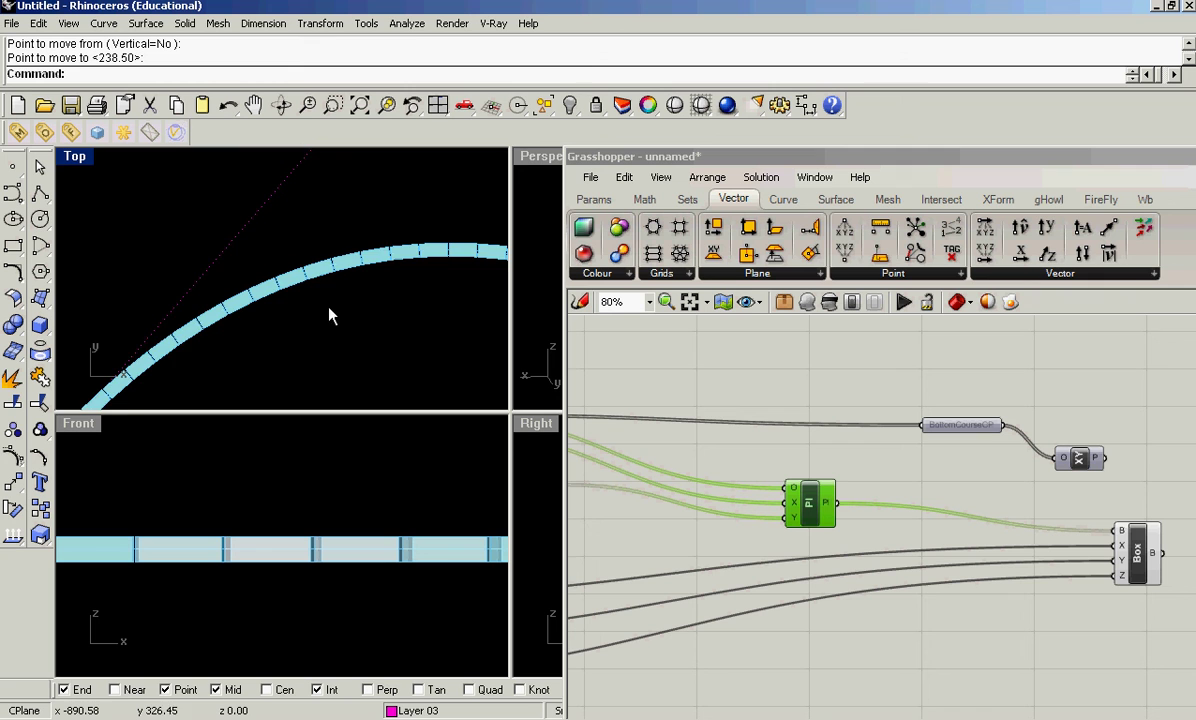
right_drag(408, 301, 262, 299)
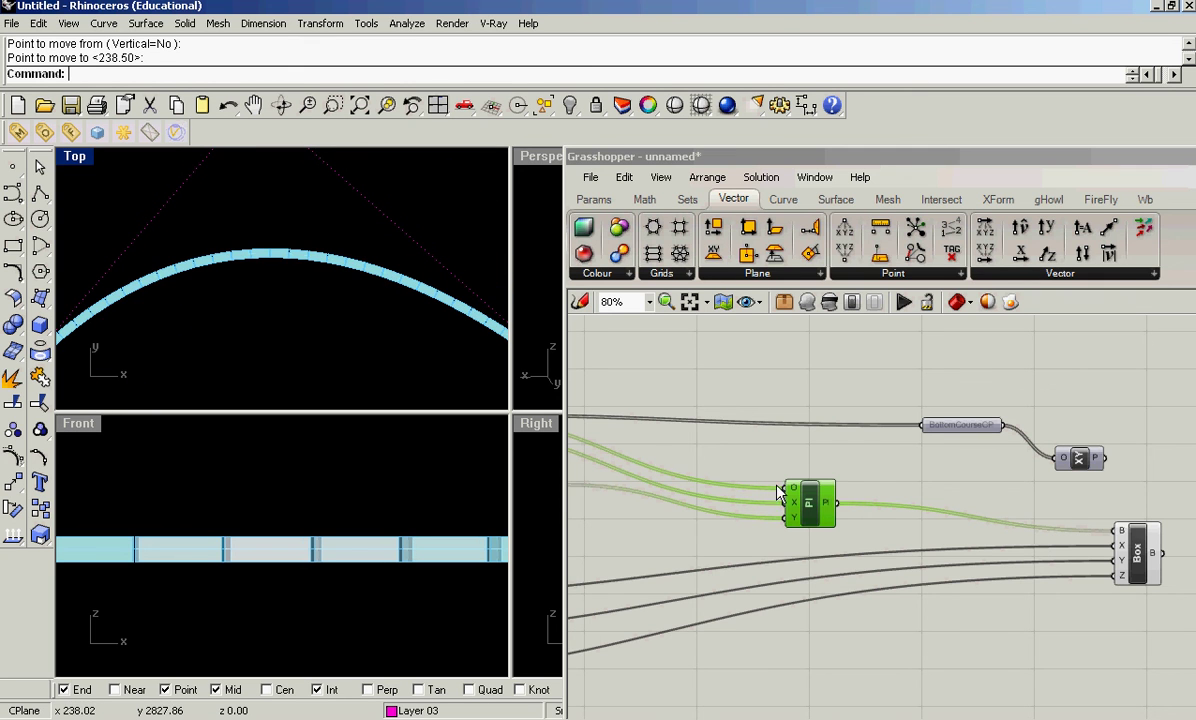
right_drag(827, 535, 1041, 480)
scroll(790, 563, down, 5)
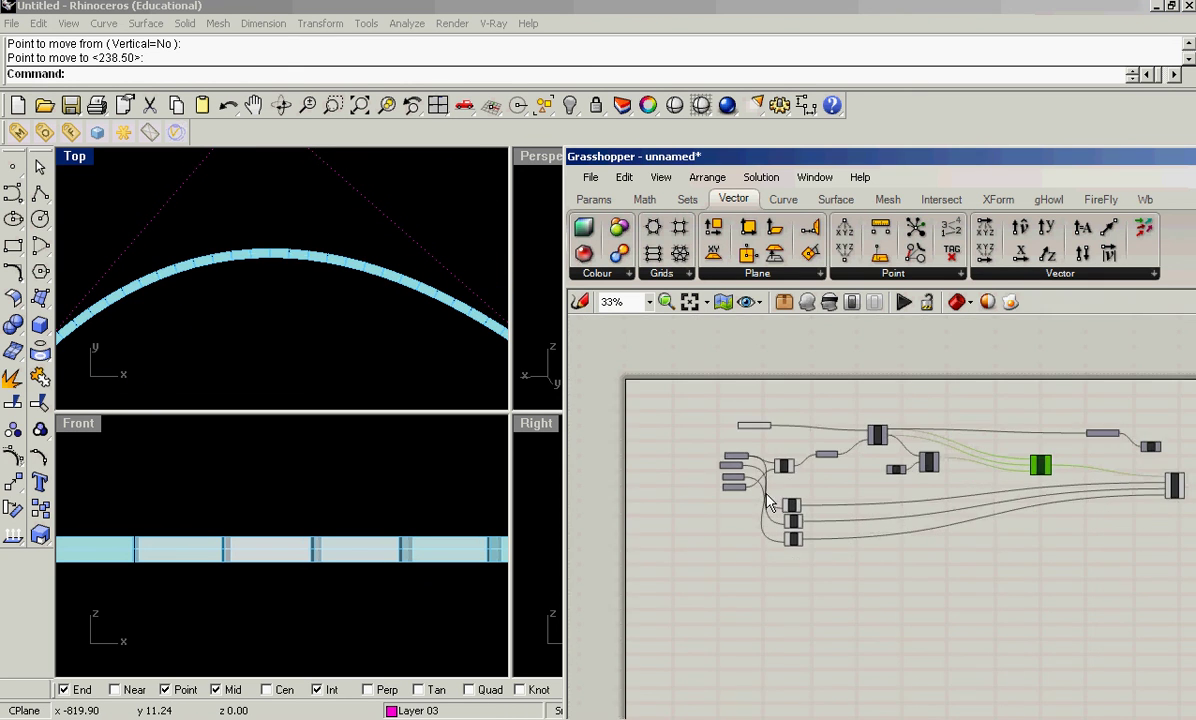
scroll(770, 503, up, 5)
right_drag(300, 277, 305, 313)
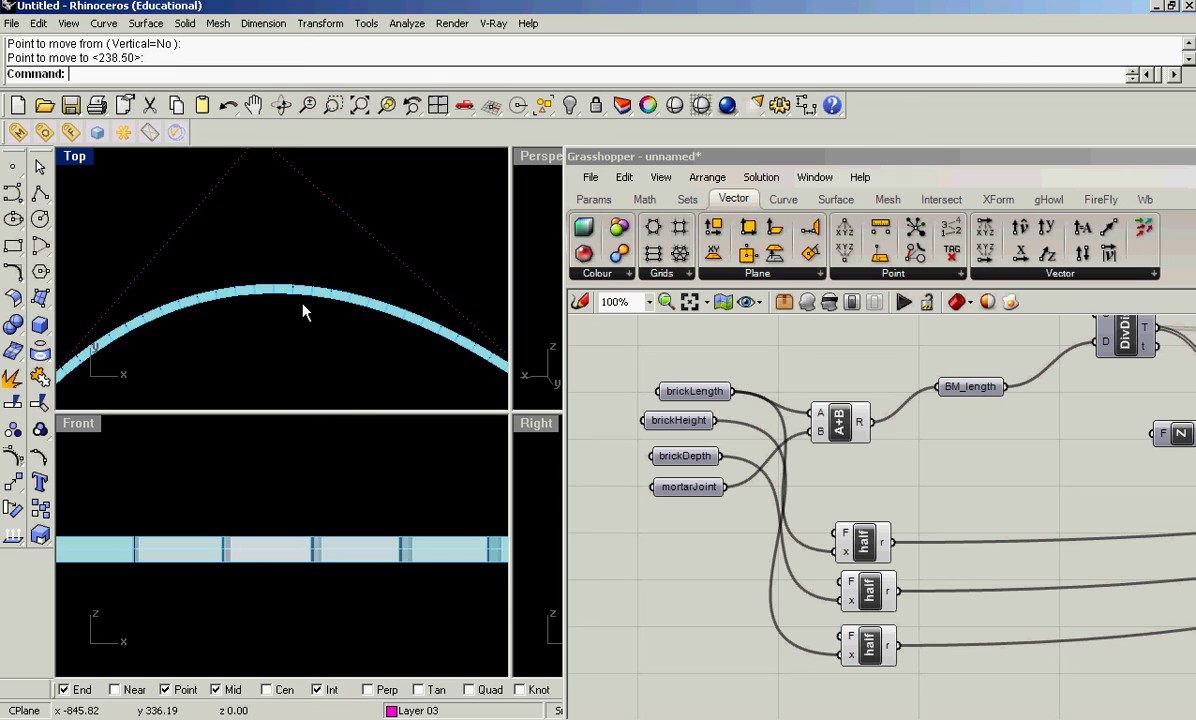
scroll(305, 313, up, 3)
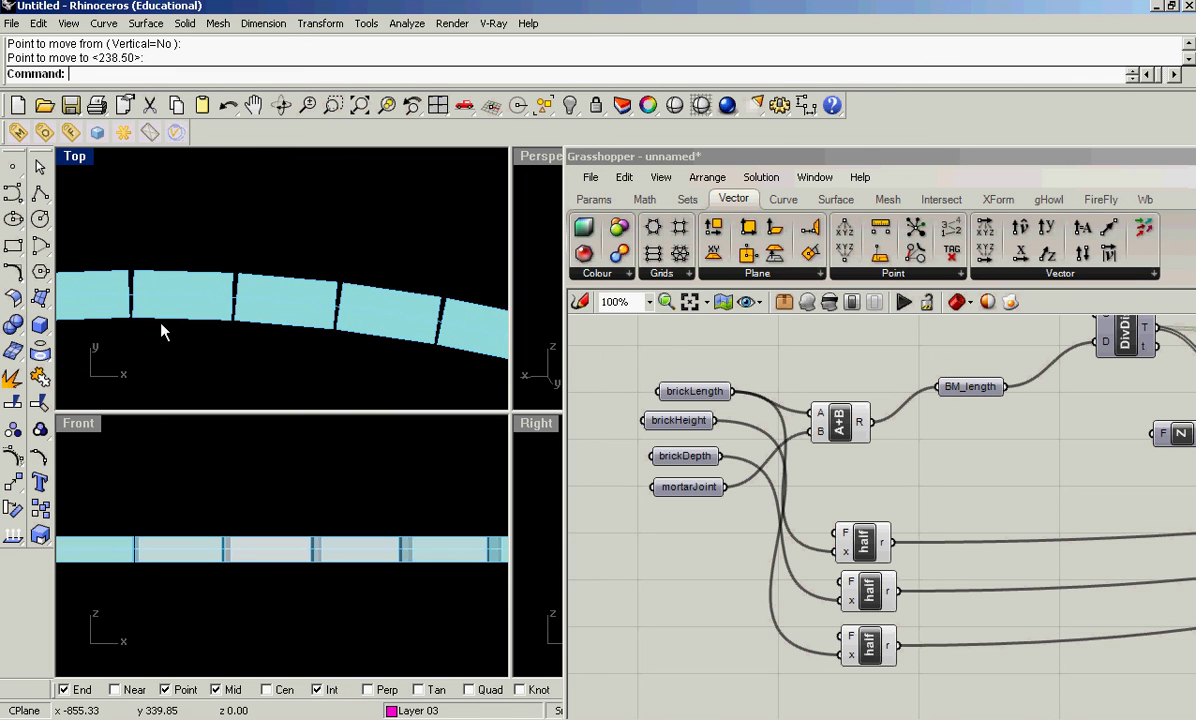
Use Set Number to change brickLength from 7.625 to 10.625 and commit it.
click(685, 394)
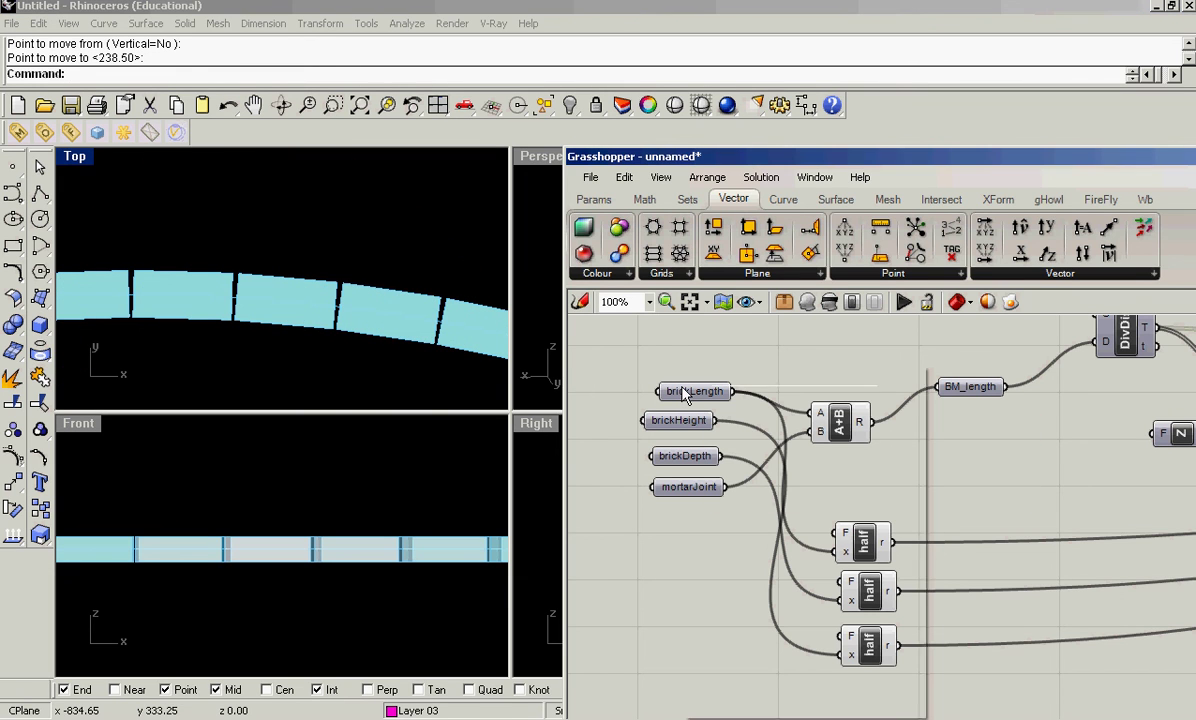
right_click(685, 394)
mouse_move(790, 572)
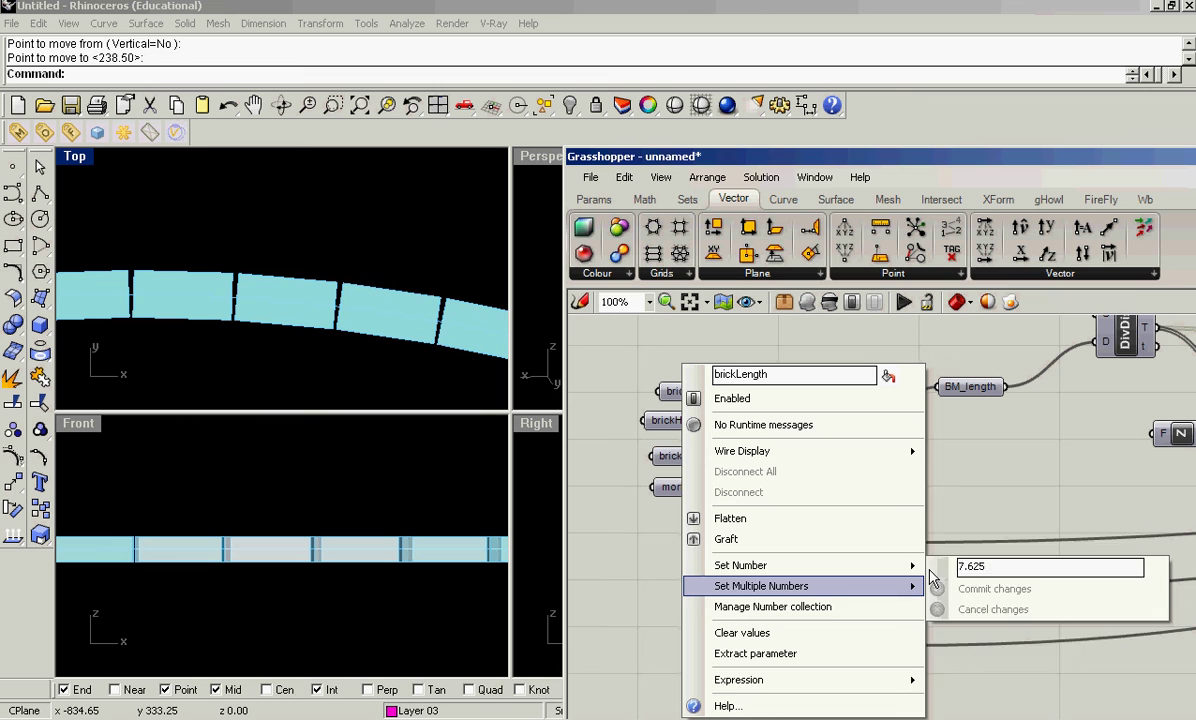
click(955, 567)
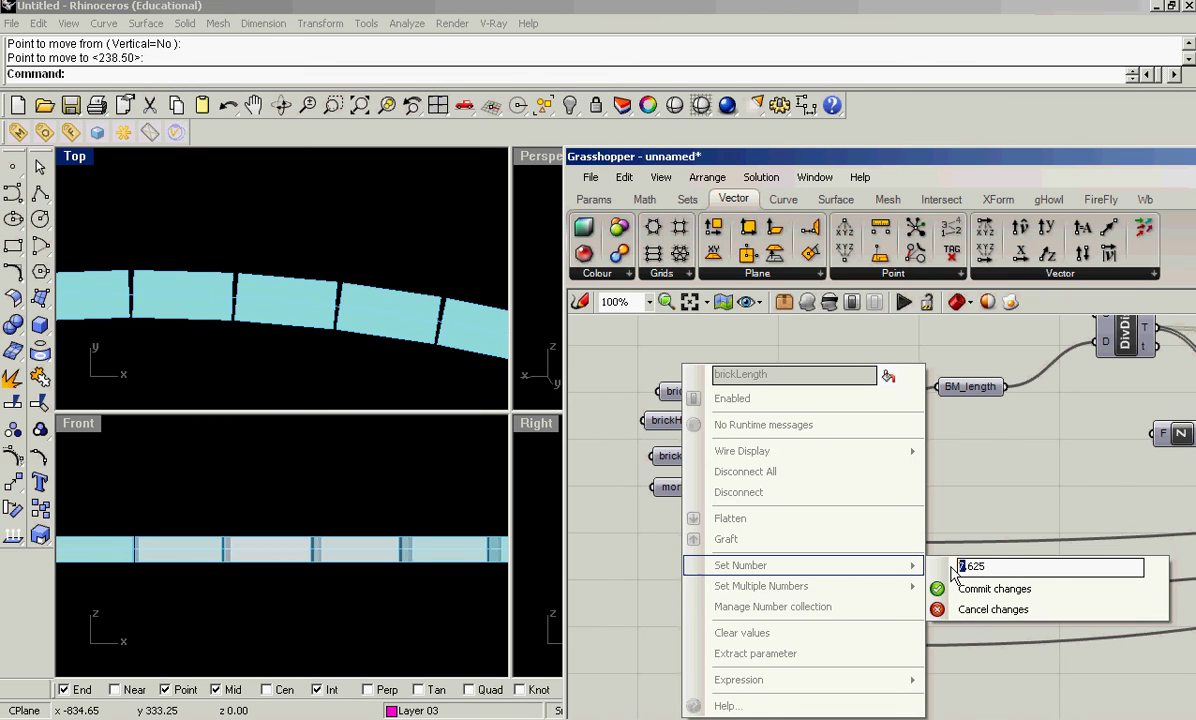
text(10)
click(940, 590)
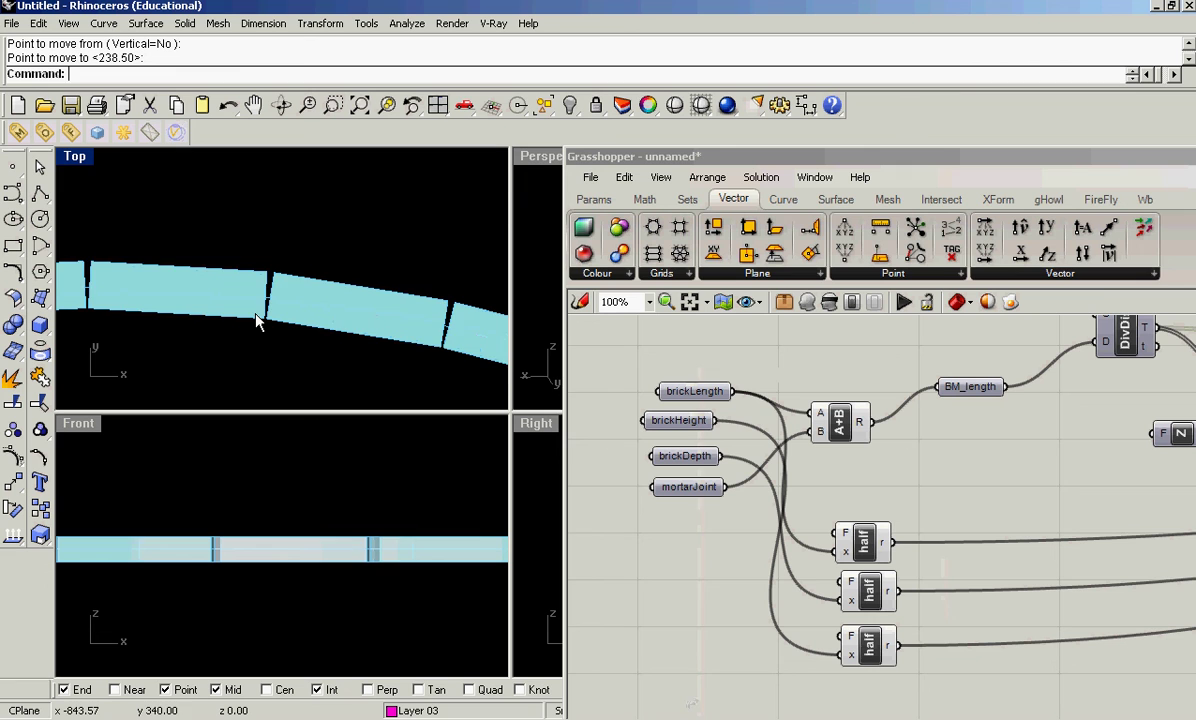
scroll(256, 320, down, 3)
scroll(200, 340, up, 6)
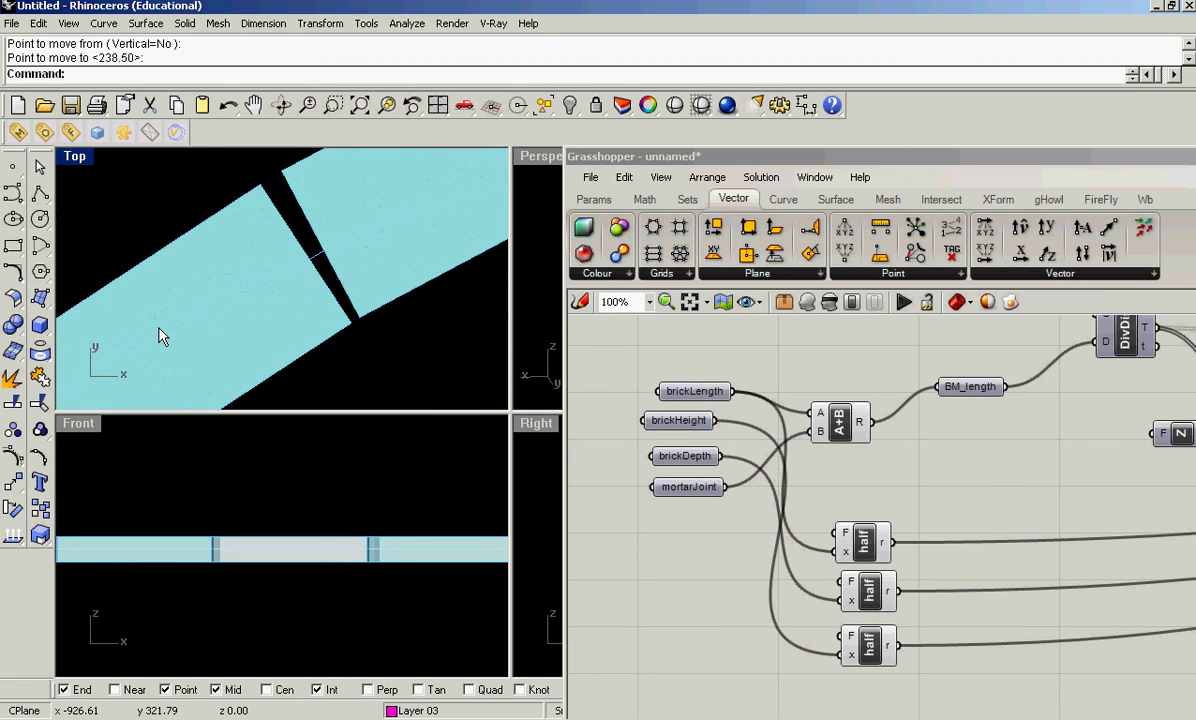
scroll(161, 337, down, 5)
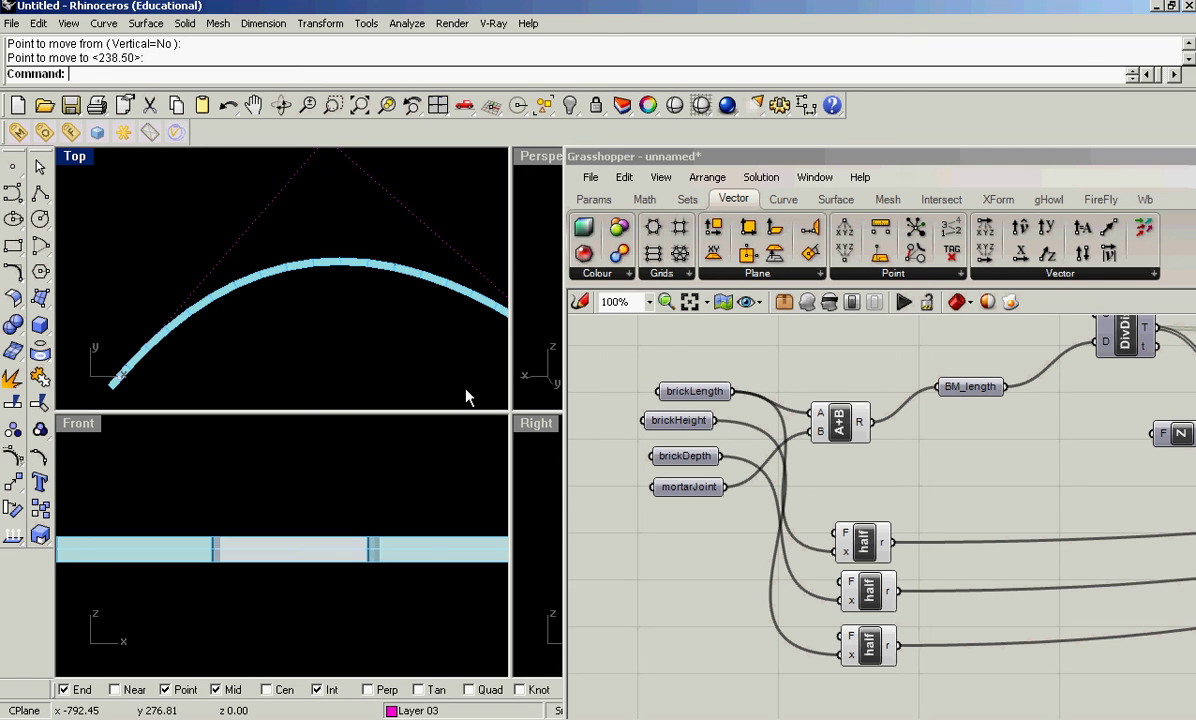
right_drag(902, 558, 799, 558)
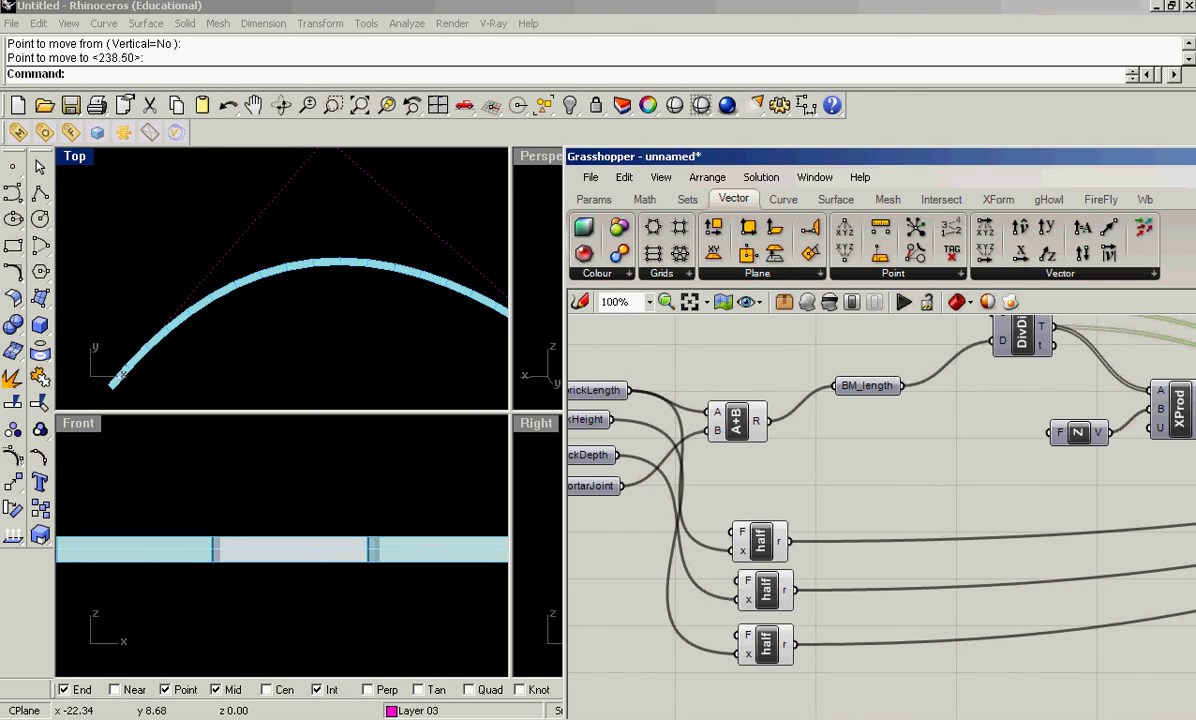